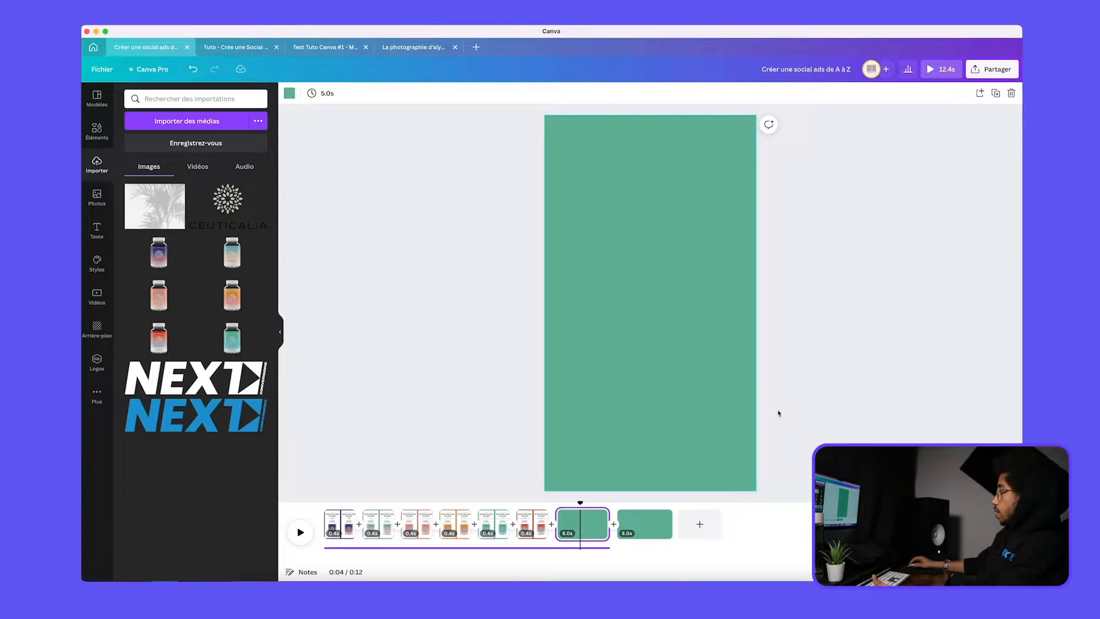
Change the background of the seventh page from the timeline to white
{"action": "left_click", "coordinate": [289, 93]}
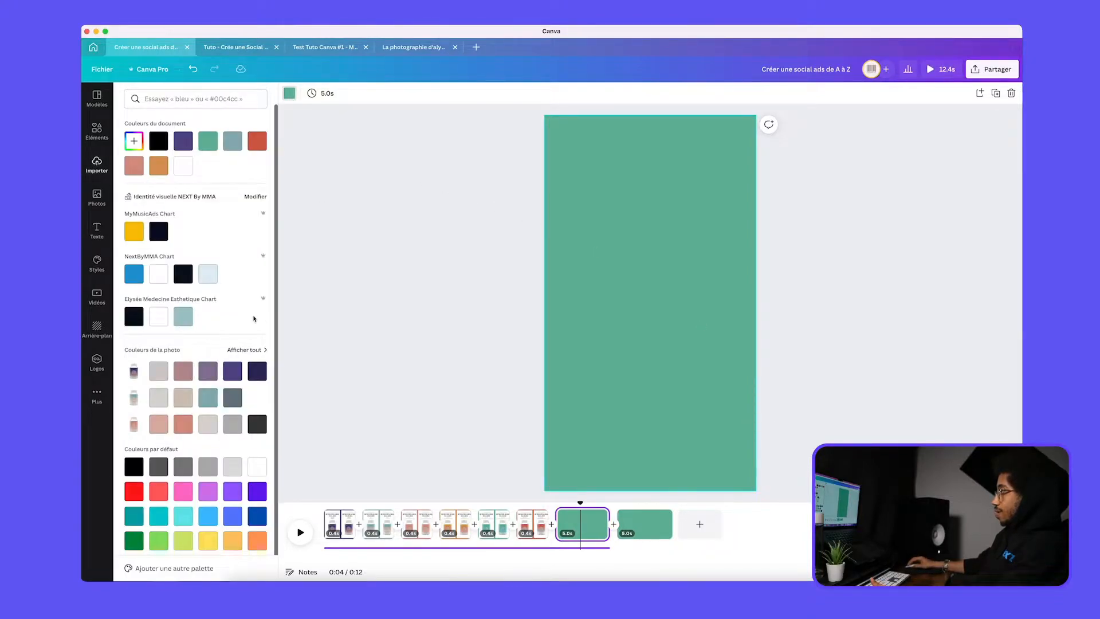
{"action": "left_click", "coordinate": [159, 316]}
{"action": "left_click", "coordinate": [429, 312]}
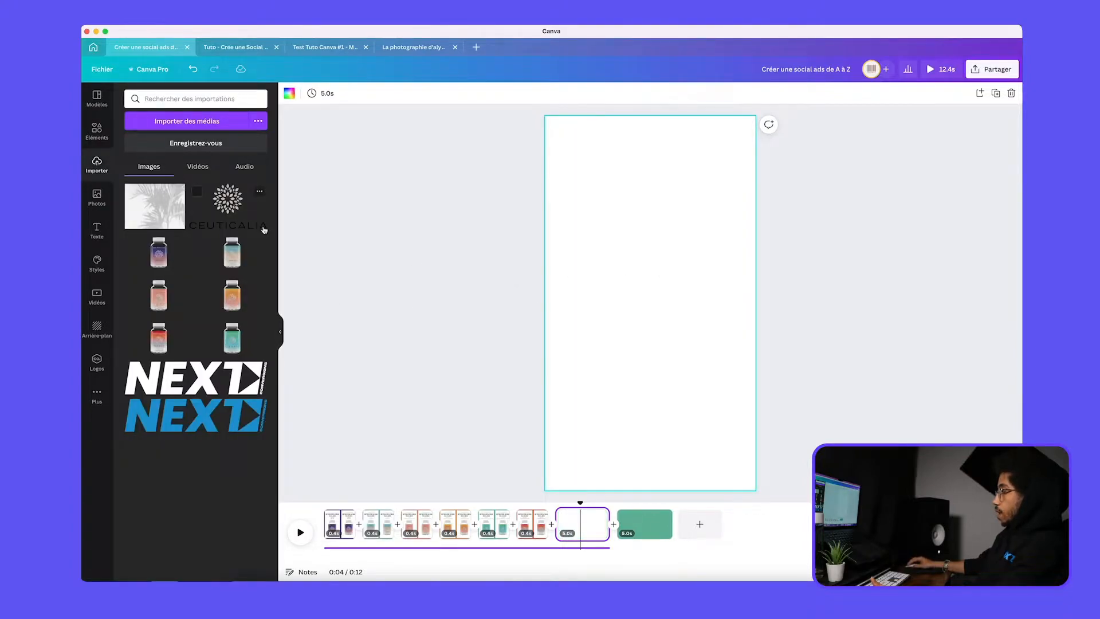
Insert a single-image grid on the white page and shrink it inward to leave a white border on all sides
{"action": "left_click", "coordinate": [92, 141]}
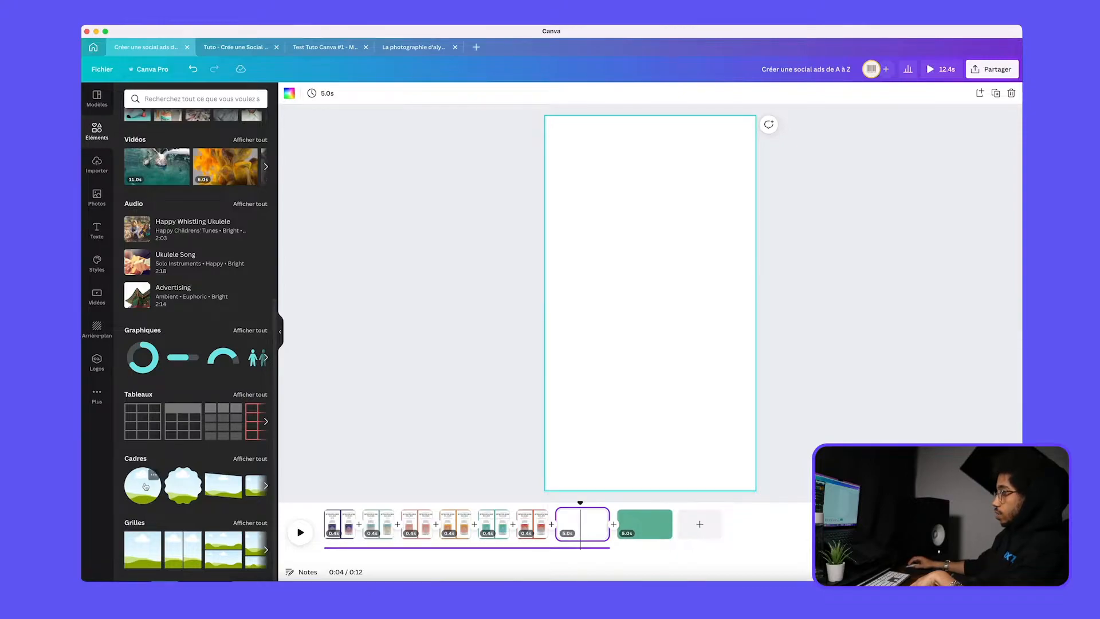
{"action": "left_click", "coordinate": [145, 553]}
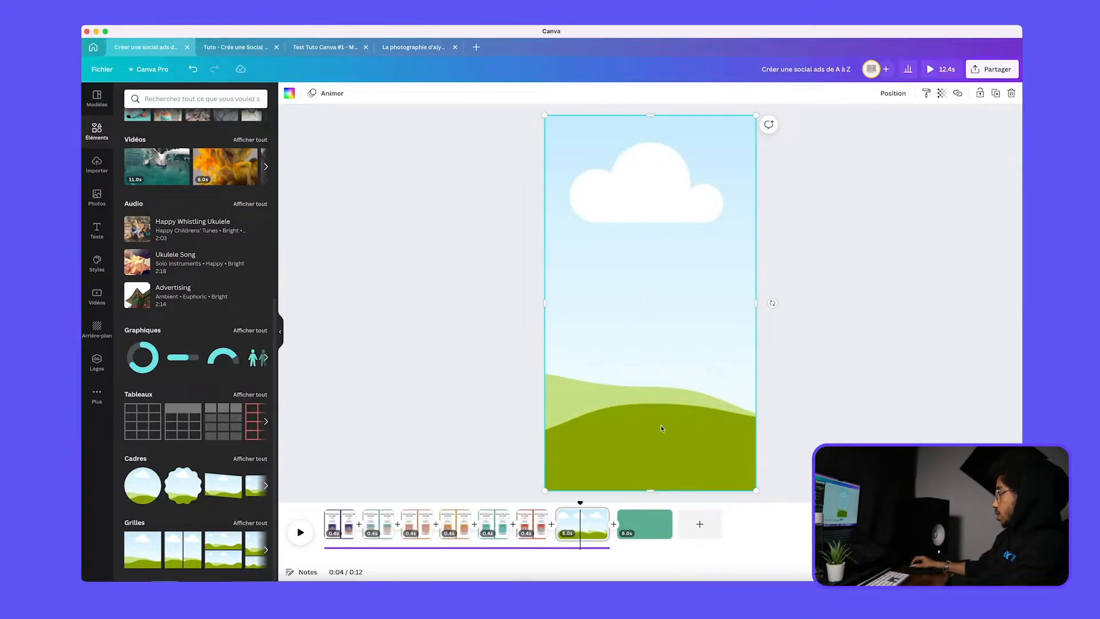
{"action": "left_click_drag", "start_coordinate": [649, 488], "coordinate": [650, 480]}
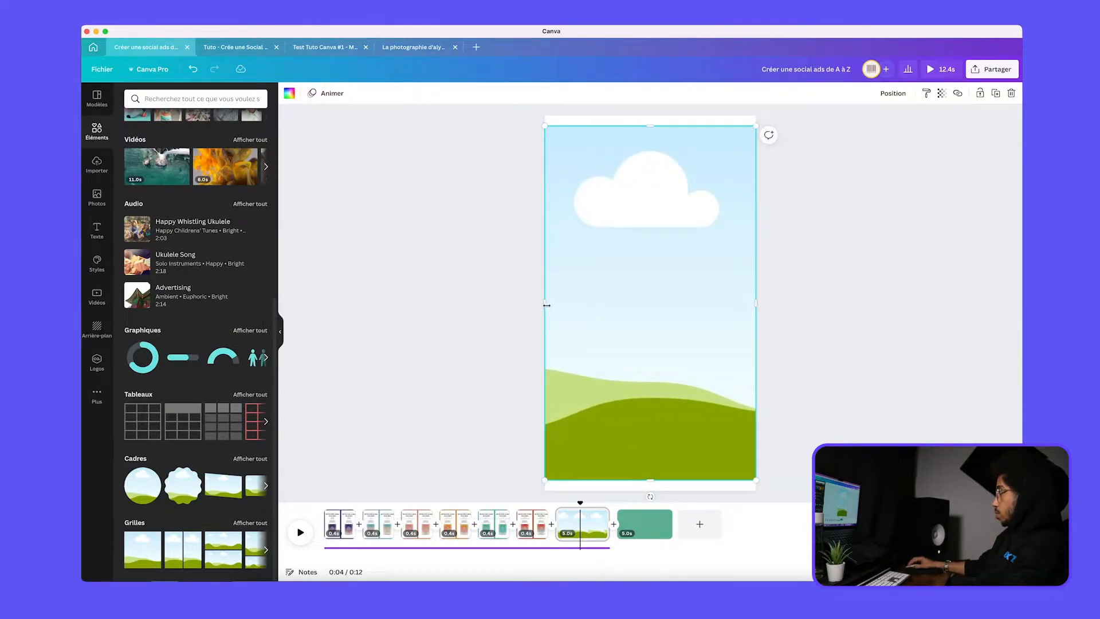
{"action": "left_click_drag", "start_coordinate": [547, 306], "coordinate": [560, 305]}
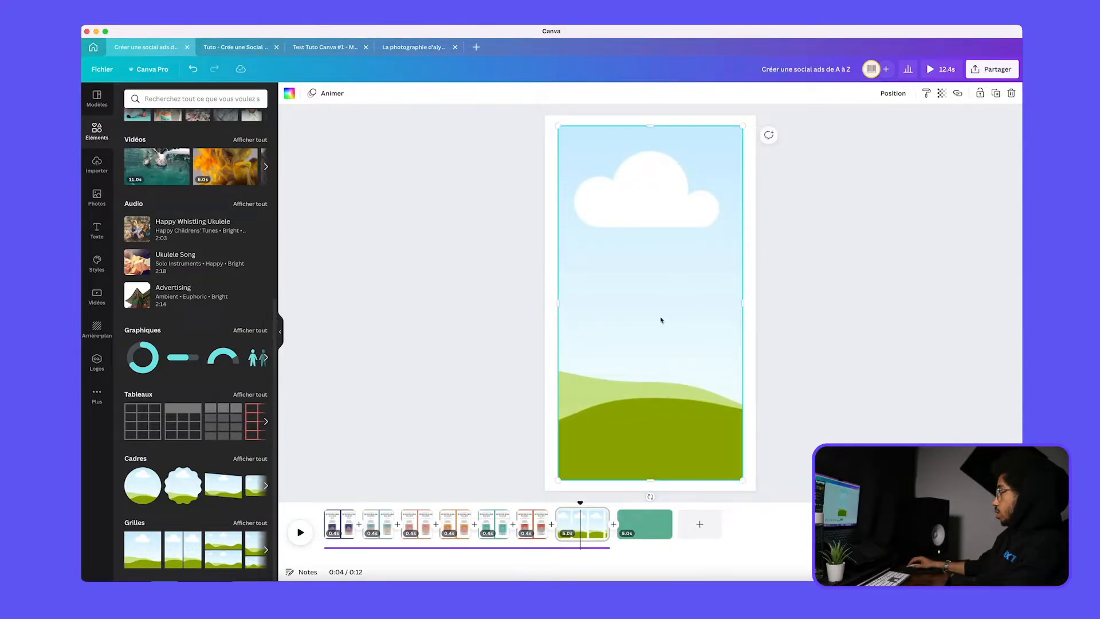
{"action": "left_click", "coordinate": [820, 290]}
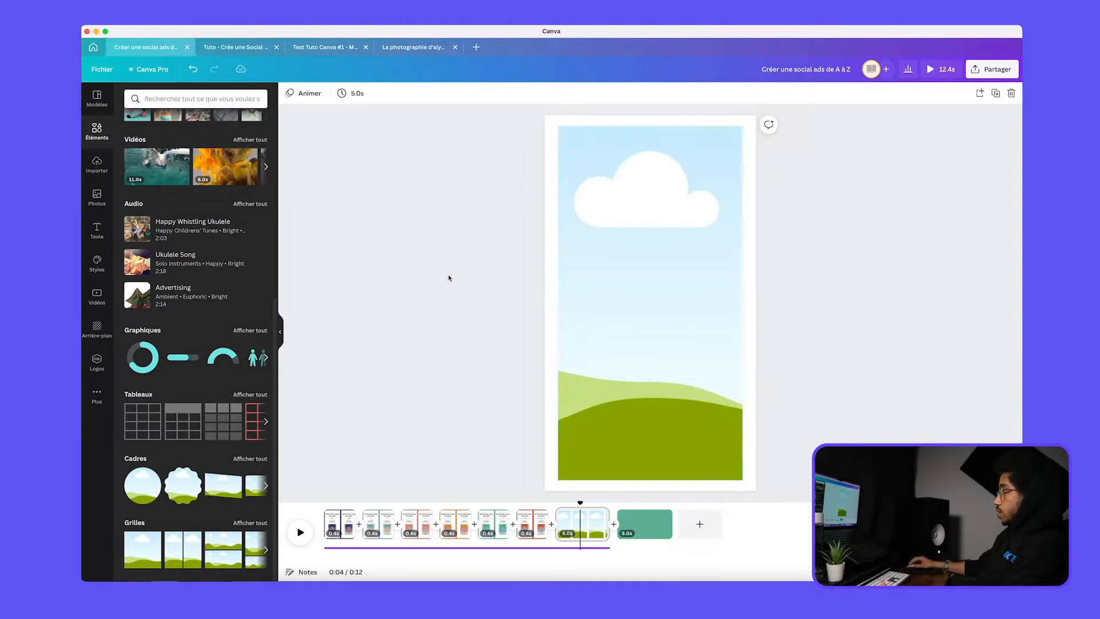
Fill the grid with the uploaded palm-shadow image
{"action": "left_click", "coordinate": [91, 205]}
{"action": "left_click", "coordinate": [92, 167]}
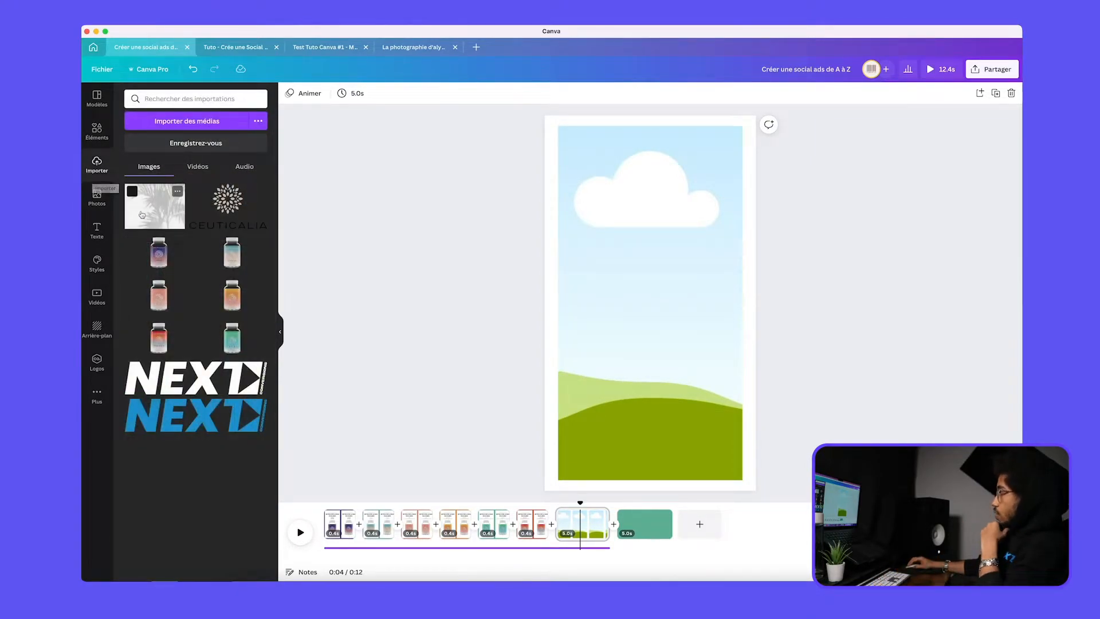
{"action": "left_click_drag", "start_coordinate": [154, 206], "coordinate": [627, 263]}
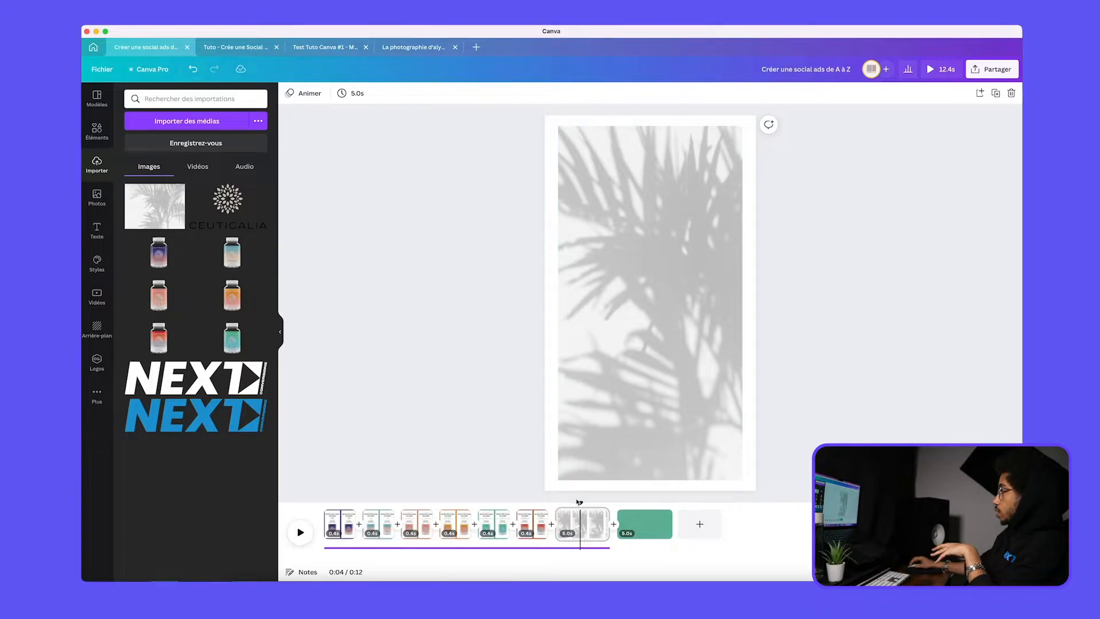
Enlarge the palm-shadow grid slightly in height and width to narrow the white border around it
{"action": "mouse_move", "coordinate": [582, 503]}
{"action": "left_mouse_down"}
{"action": "mouse_move", "coordinate": [518, 503]}
{"action": "mouse_move", "coordinate": [567, 502]}
{"action": "left_mouse_up"}
{"action": "left_click", "coordinate": [580, 455]}
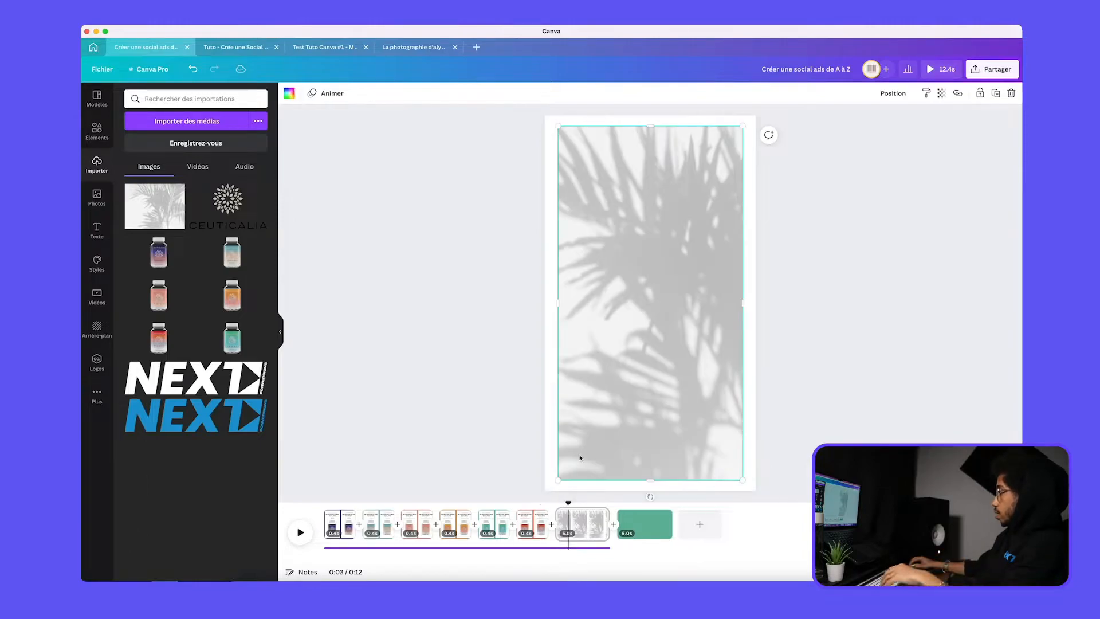
{"action": "left_click_drag", "start_coordinate": [647, 482], "coordinate": [646, 485]}
{"action": "left_click_drag", "start_coordinate": [558, 305], "coordinate": [554, 305]}
{"action": "left_click", "coordinate": [400, 307]}
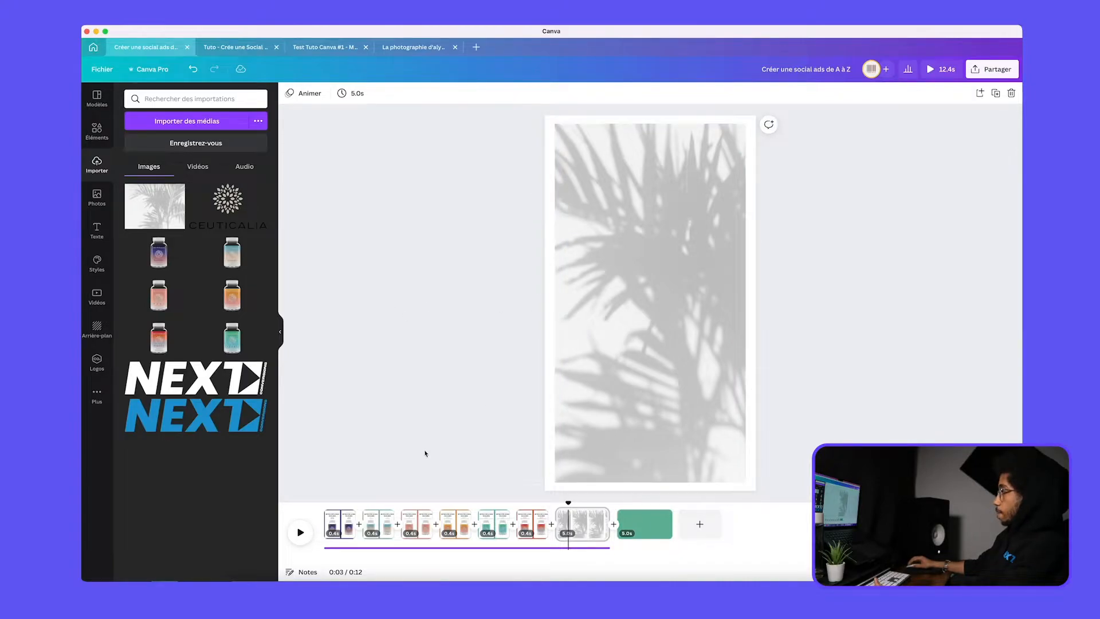
Copy the red Énergie & Vitalité bottle from the sixth page onto the palm-shadow page and scale it down slightly
{"action": "left_click", "coordinate": [528, 520]}
{"action": "left_click", "coordinate": [647, 322]}
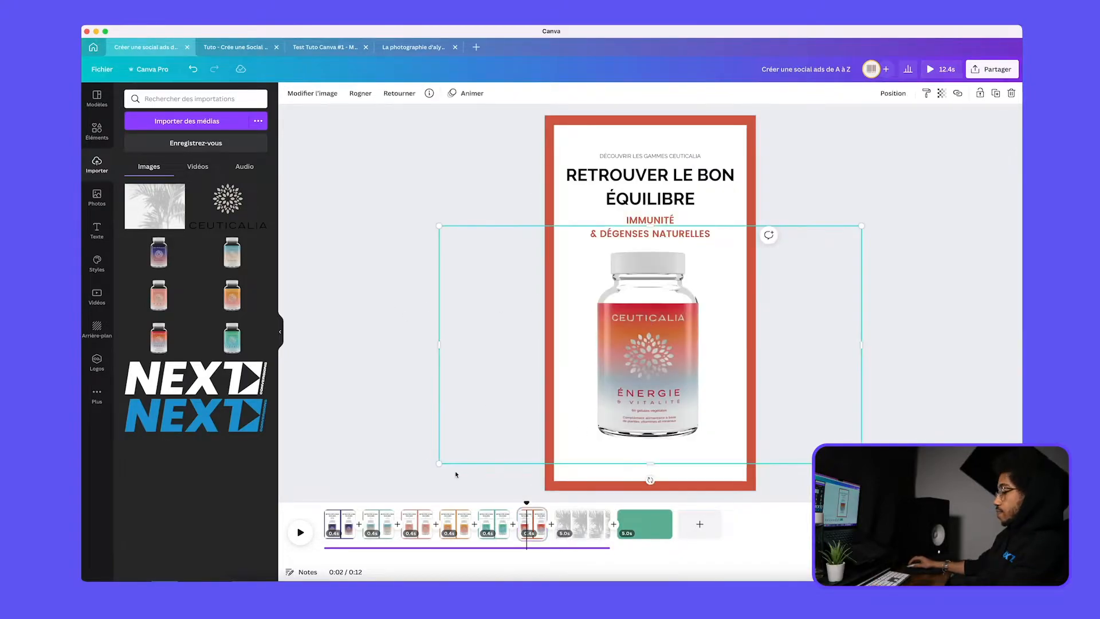
{"action": "left_click", "coordinate": [583, 532]}
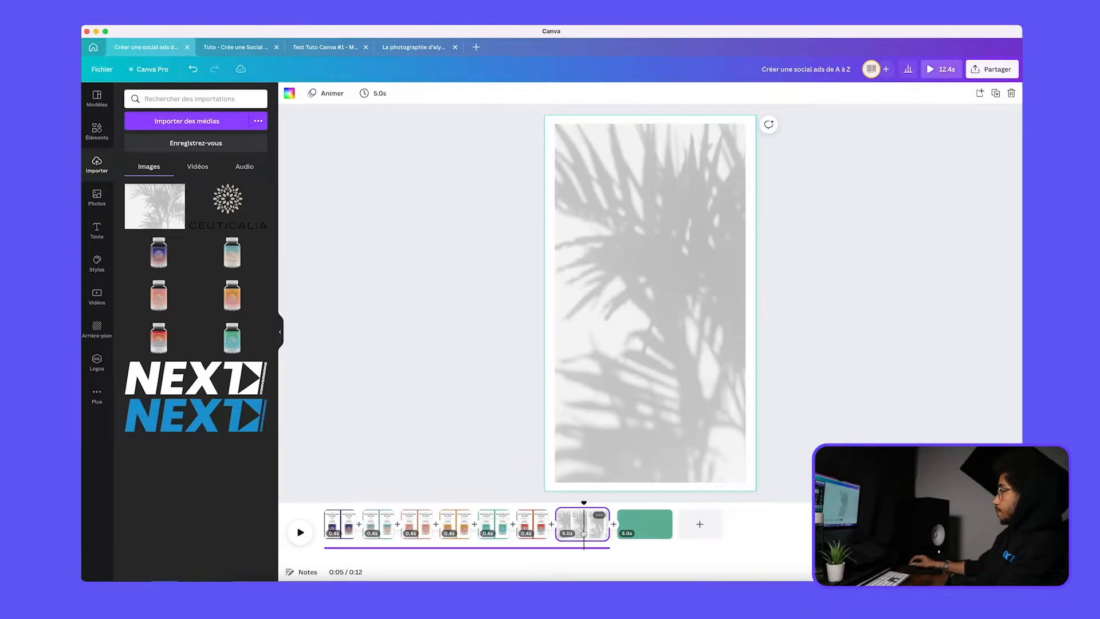
{"action": "key", "text": "ctrl+v"}
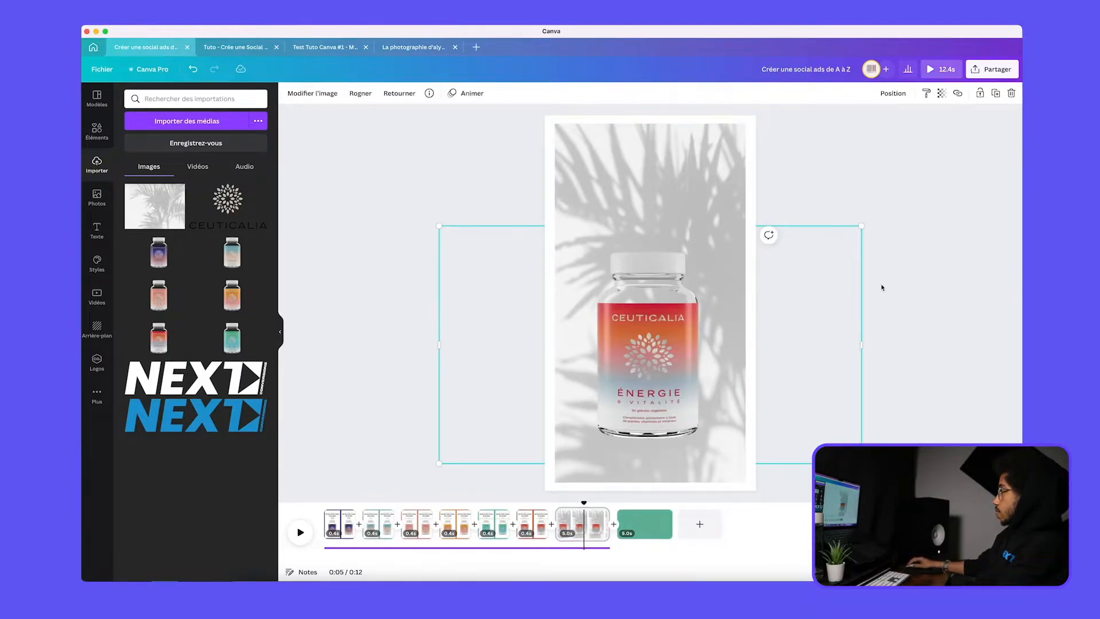
{"action": "left_click_drag", "start_coordinate": [858, 228], "coordinate": [836, 241]}
Undo the last move and lock the palm-shadow background in place
{"action": "left_click_drag", "start_coordinate": [637, 337], "coordinate": [635, 298]}
{"action": "key", "text": "super+z"}
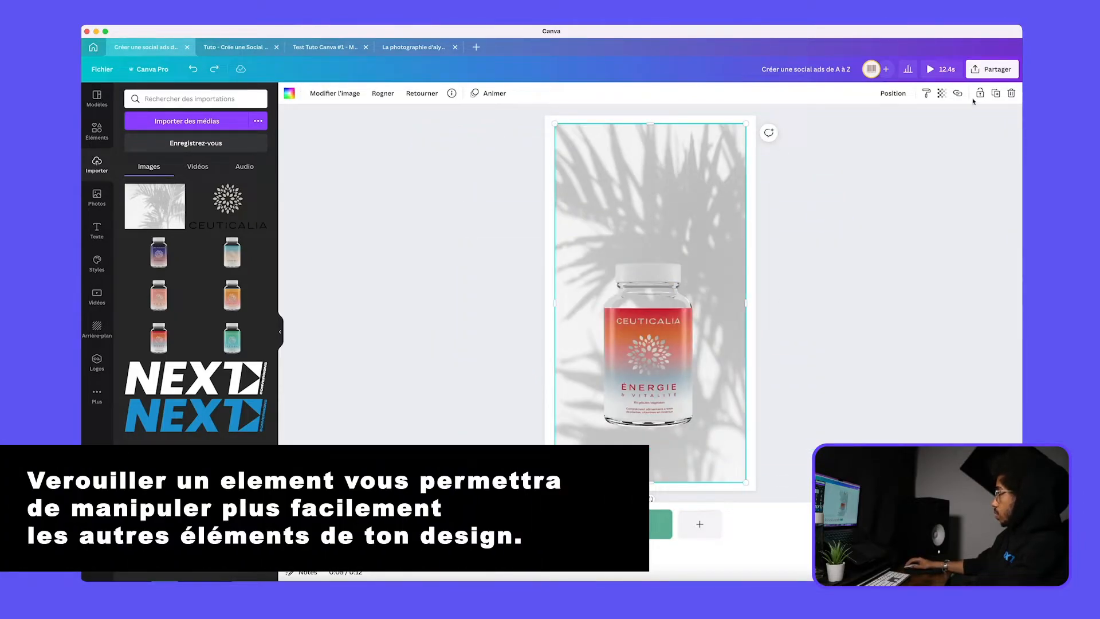
{"action": "left_click", "coordinate": [980, 94]}
Move the bottle into the upper half of the page and tilt it slightly clockwise
{"action": "left_click", "coordinate": [659, 328]}
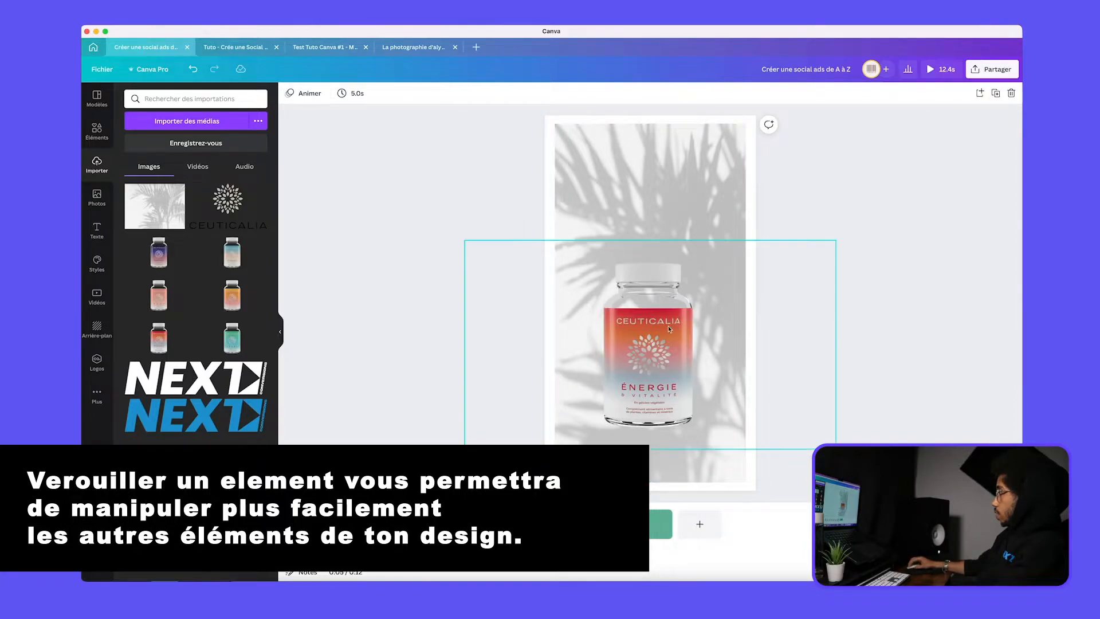
{"action": "left_click_drag", "start_coordinate": [658, 327], "coordinate": [658, 218]}
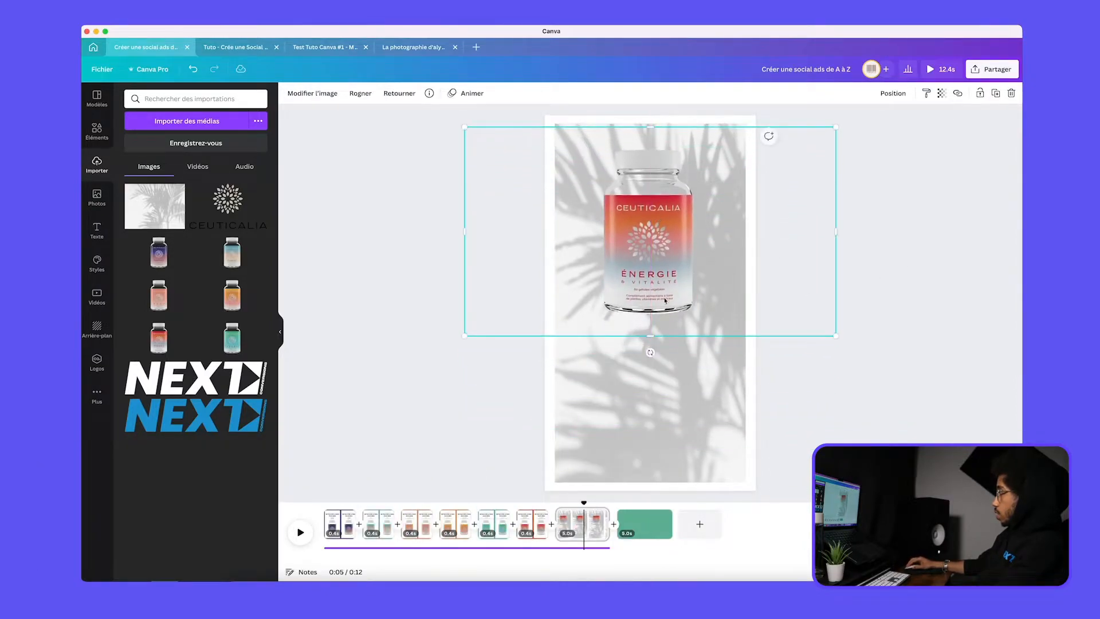
{"action": "left_click_drag", "start_coordinate": [650, 352], "coordinate": [633, 347]}
{"action": "left_click", "coordinate": [923, 312]}
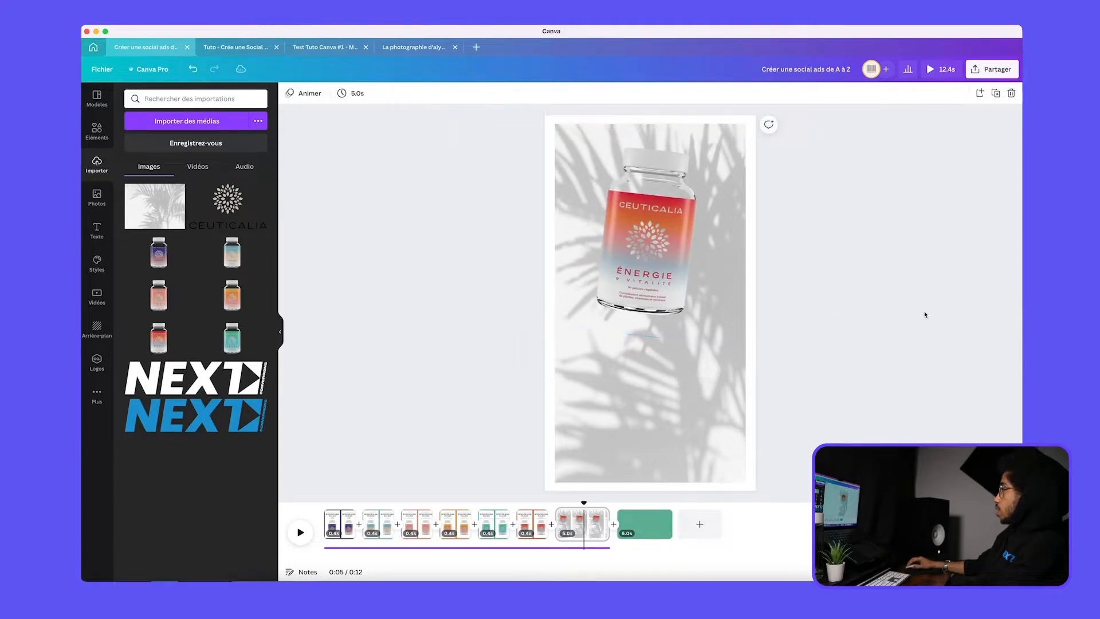
Scale the tilted bottle down a little and shift it slightly higher on the page
{"action": "left_click", "coordinate": [677, 294]}
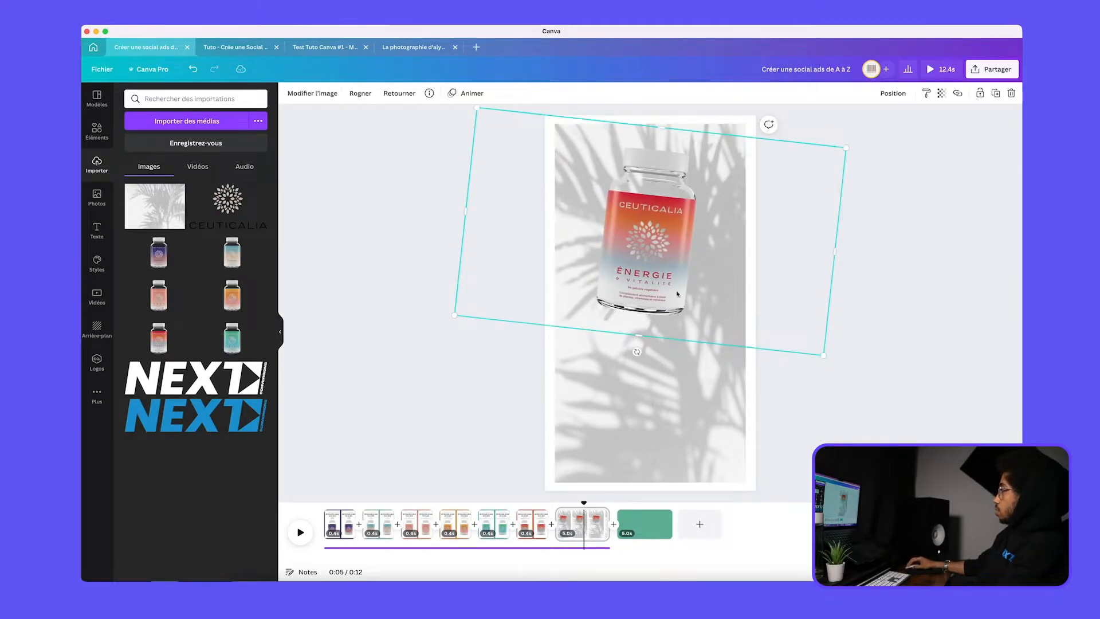
{"action": "mouse_move", "coordinate": [825, 355]}
{"action": "left_mouse_down"}
{"action": "mouse_move", "coordinate": [759, 281]}
{"action": "mouse_move", "coordinate": [820, 346]}
{"action": "left_mouse_up"}
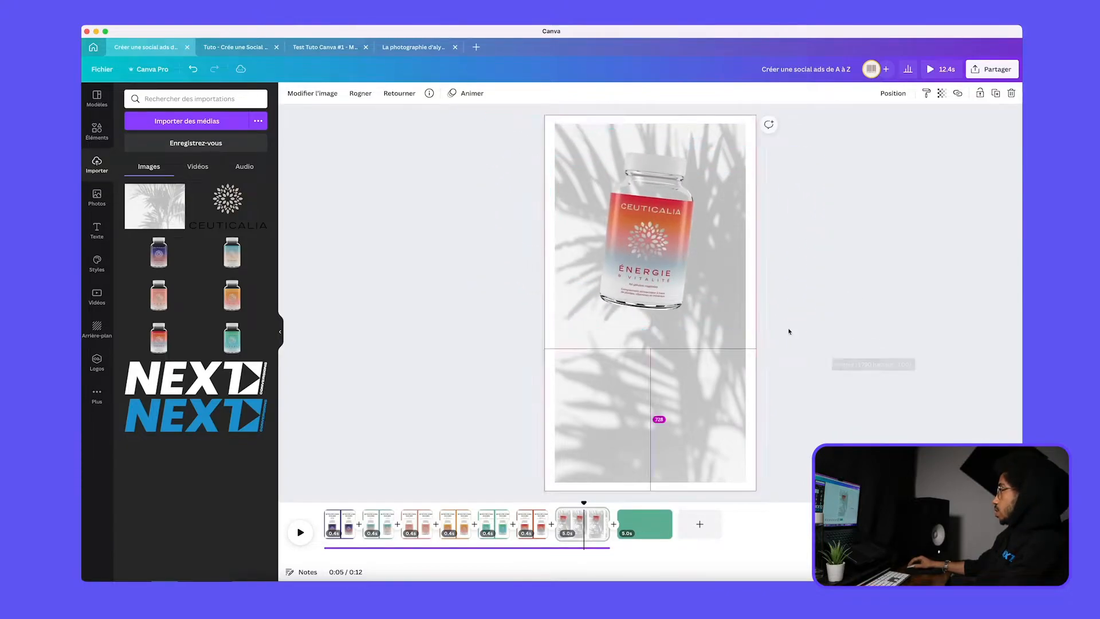
{"action": "left_click_drag", "start_coordinate": [651, 228], "coordinate": [647, 216]}
{"action": "left_click", "coordinate": [680, 341]}
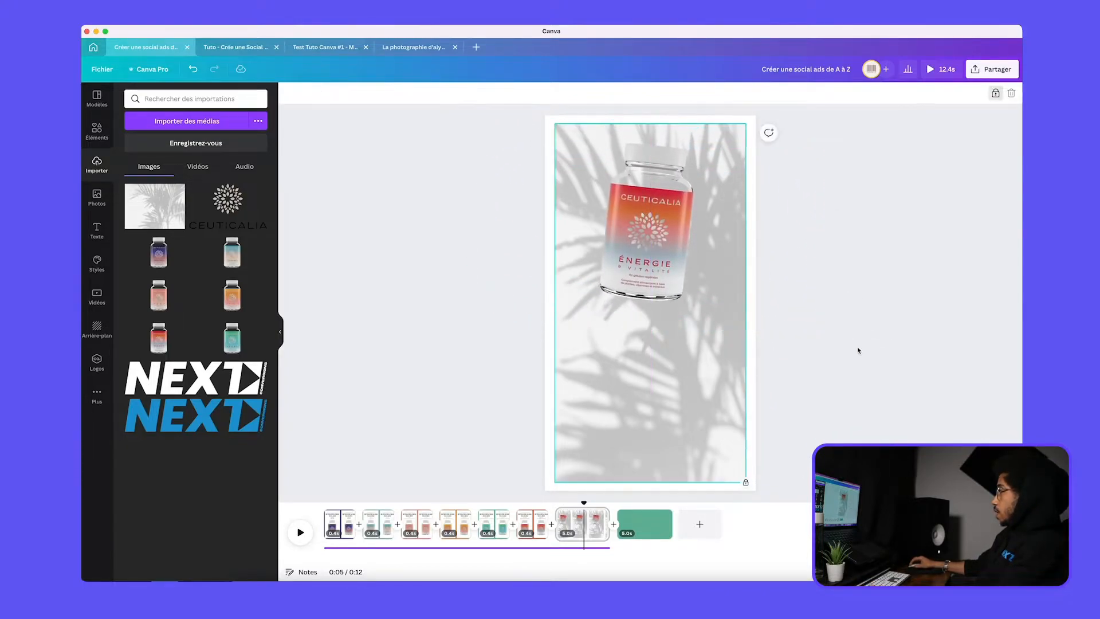
Paste the red rectangle, shortened to fit below the bottle, and recolour it white
{"action": "key", "text": "super+v"}
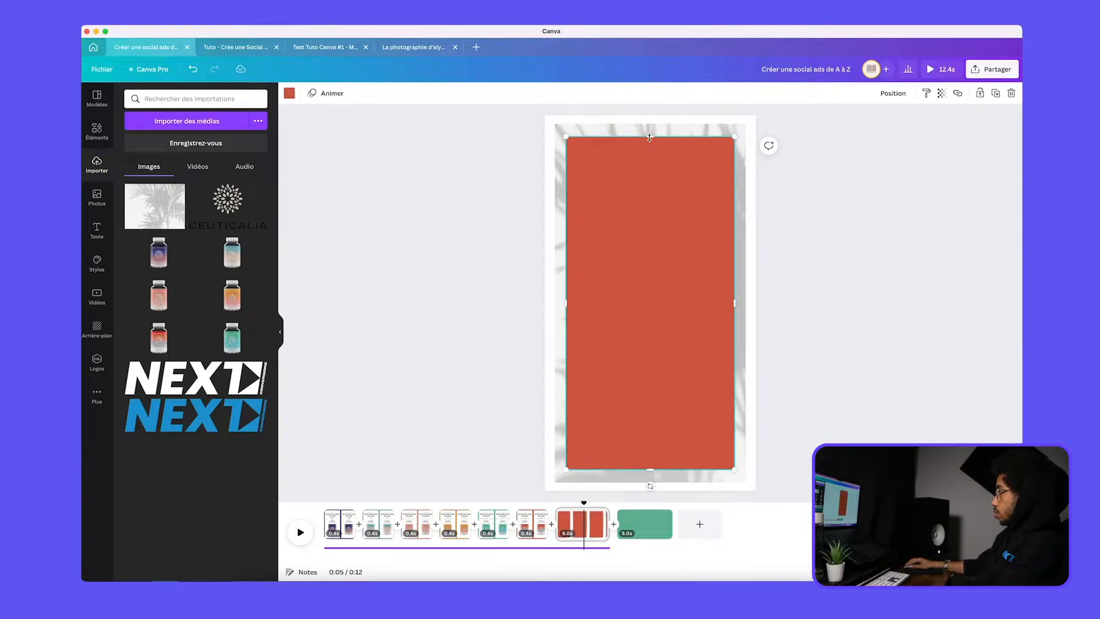
{"action": "left_click_drag", "start_coordinate": [649, 138], "coordinate": [649, 315]}
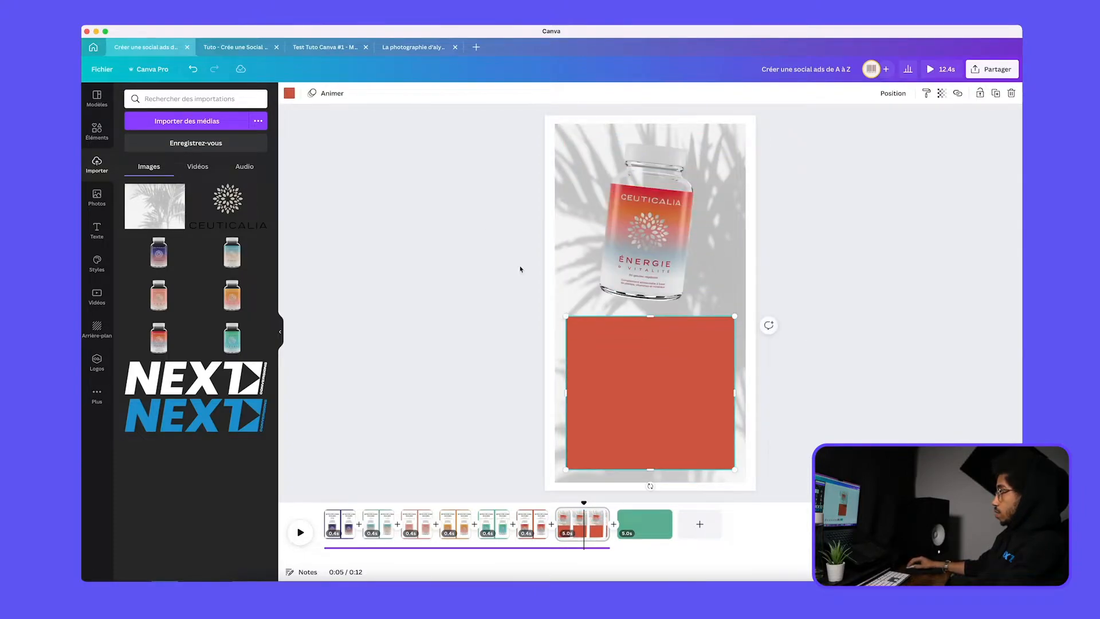
{"action": "left_click", "coordinate": [290, 93]}
{"action": "left_click", "coordinate": [261, 442]}
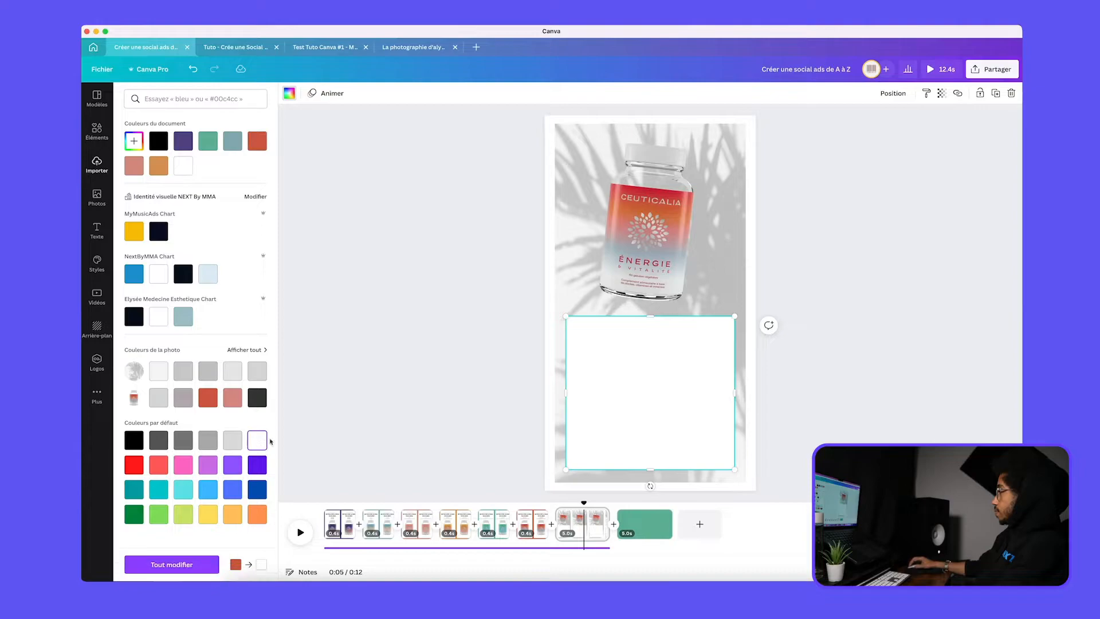
{"action": "left_click", "coordinate": [968, 308]}
Set the white rectangle's transparency to 70
{"action": "left_click", "coordinate": [678, 373]}
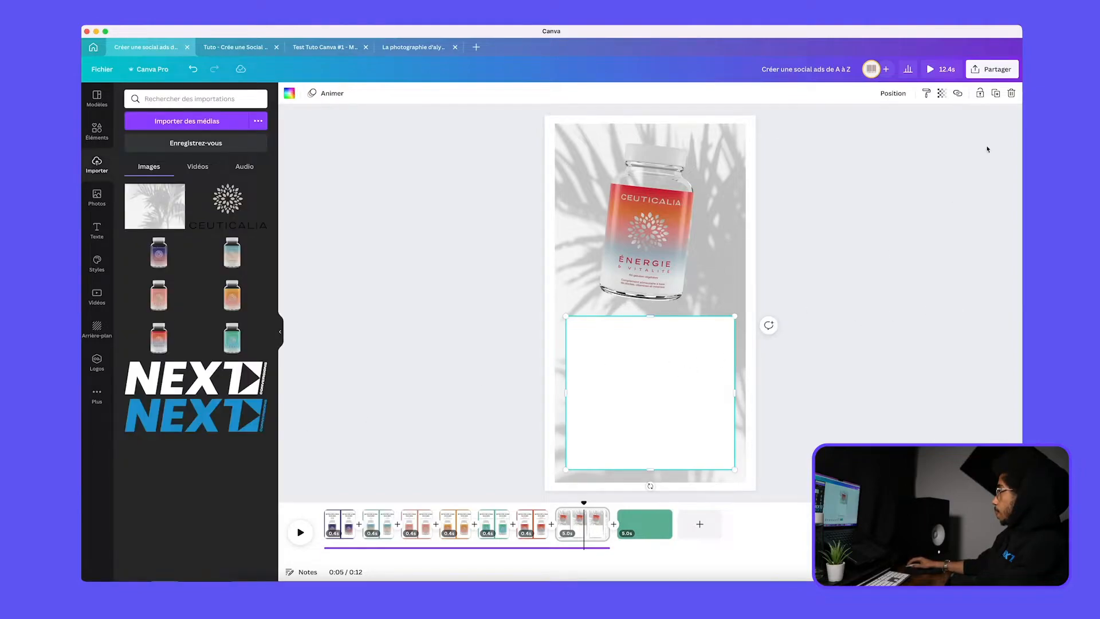
{"action": "left_click", "coordinate": [942, 94]}
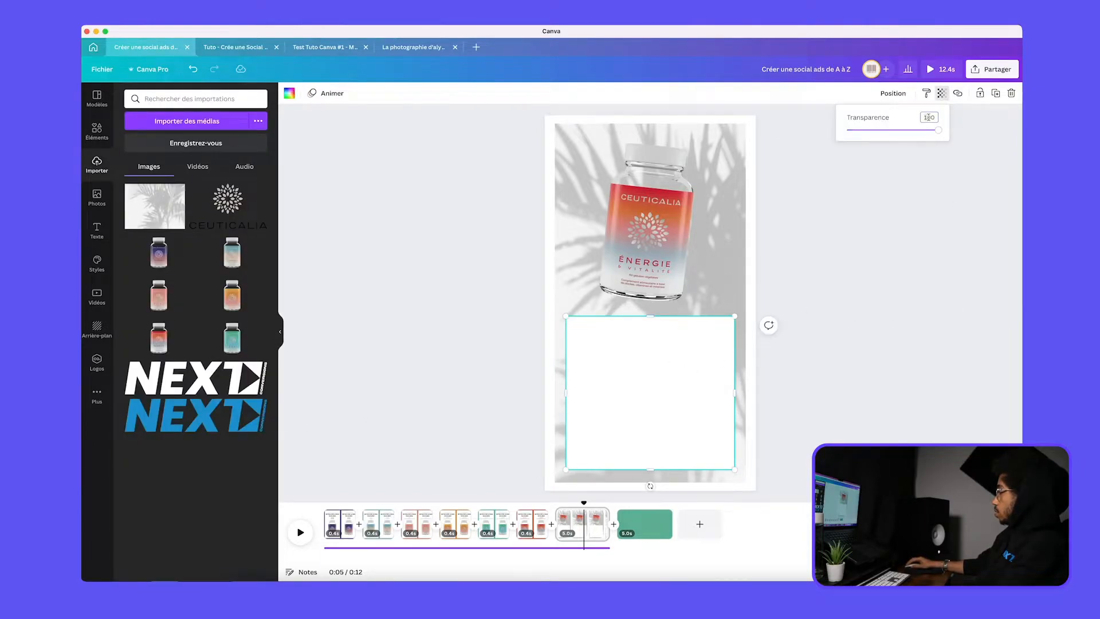
{"action": "double_click", "coordinate": [929, 117]}
{"action": "type", "text": "70"}
{"action": "key", "text": "Return"}
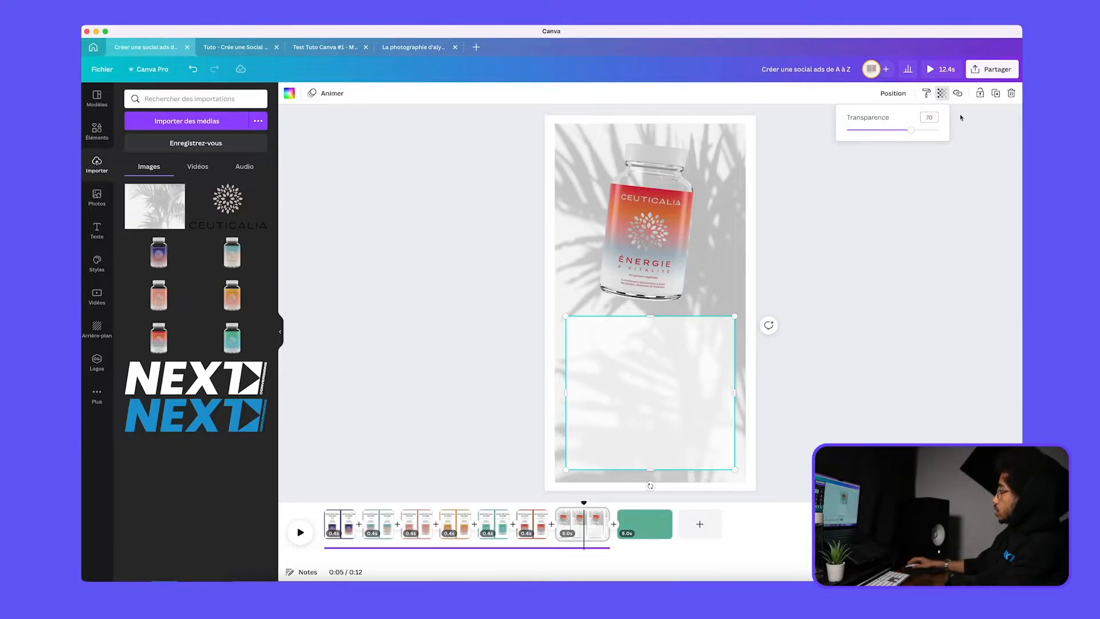
{"action": "left_click", "coordinate": [787, 255]}
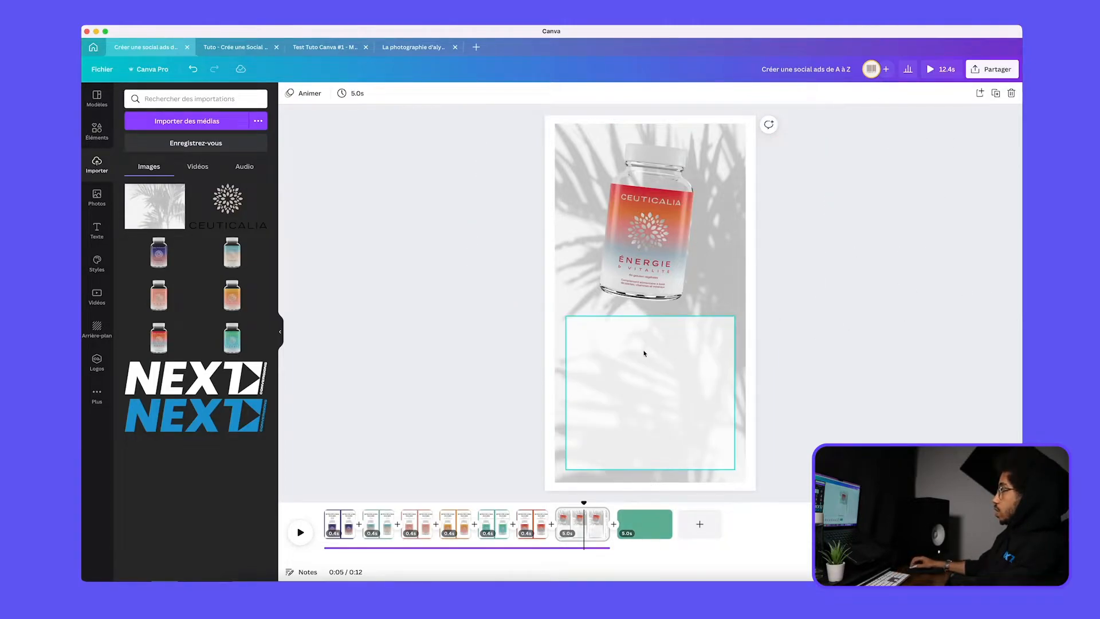
{"action": "left_click", "coordinate": [508, 295]}
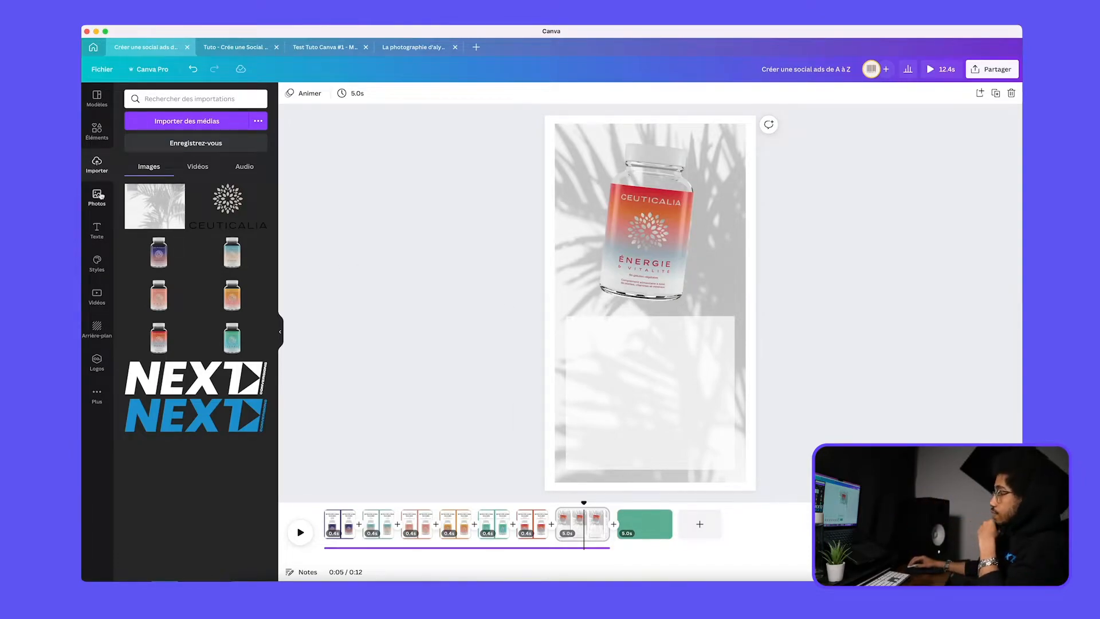
Search the elements for "guillemet" and insert the white rounded opening quotation marks
{"action": "left_click", "coordinate": [97, 142]}
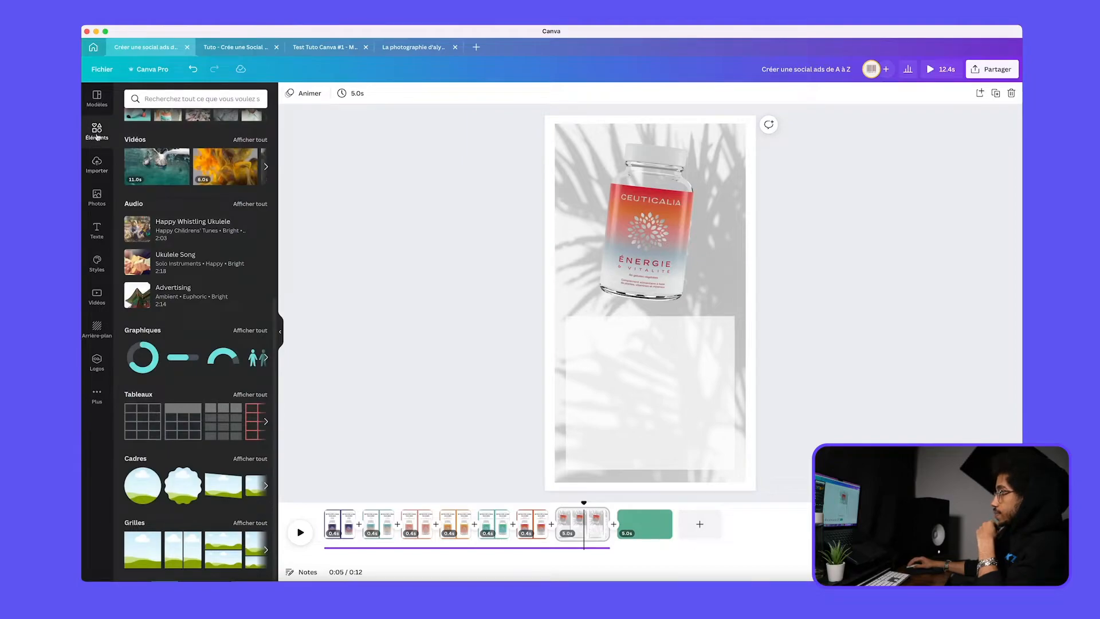
{"action": "left_click", "coordinate": [153, 98]}
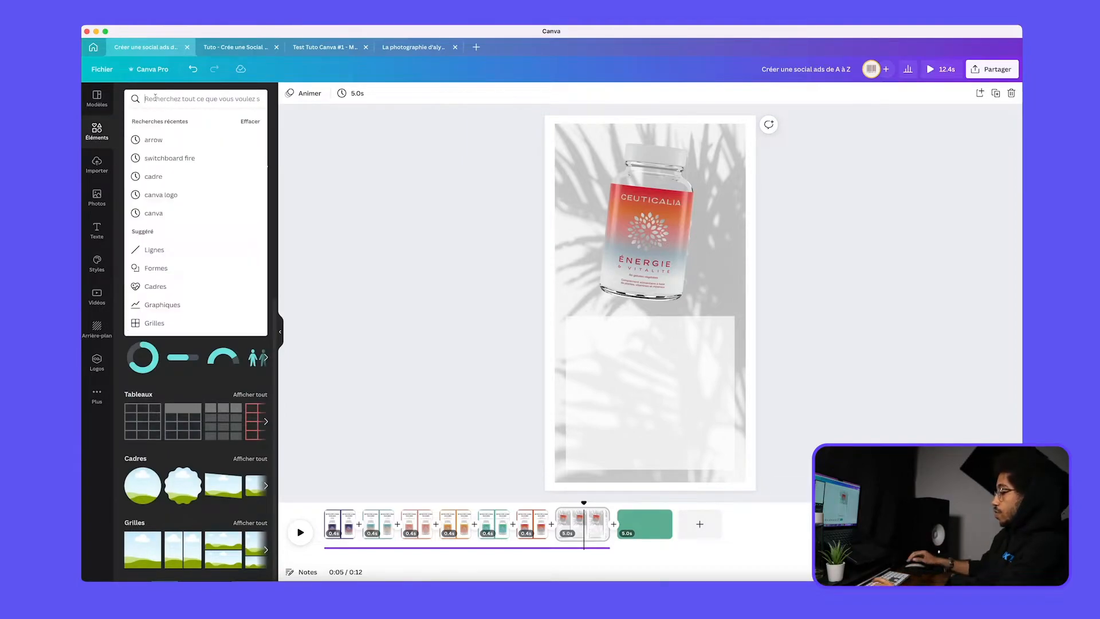
{"action": "type", "text": "guii"}
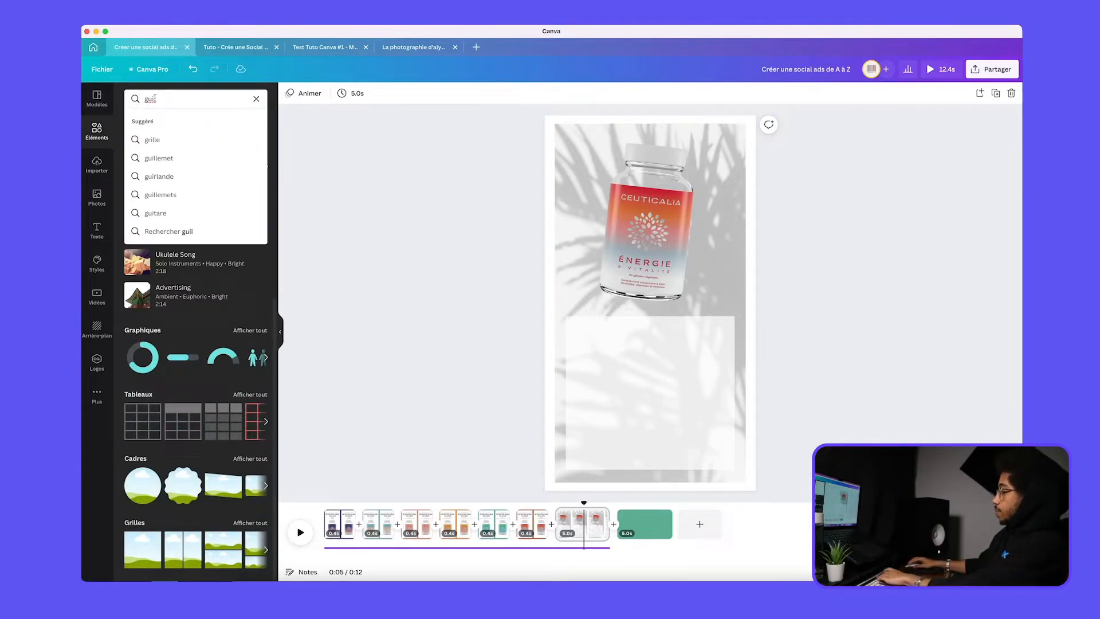
{"action": "left_click", "coordinate": [159, 157]}
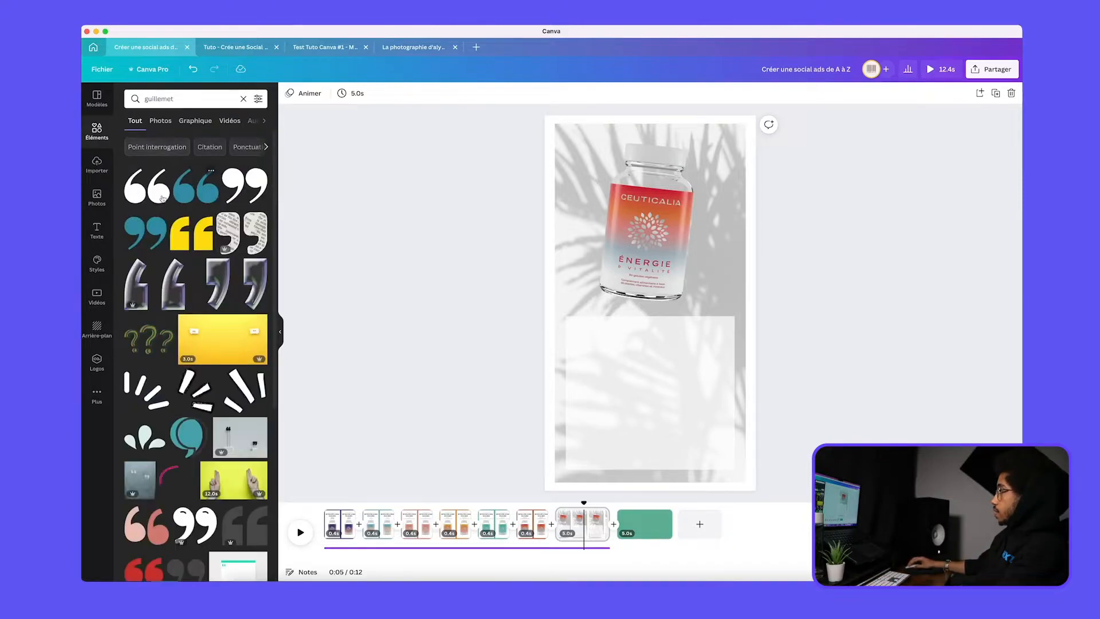
{"action": "left_click", "coordinate": [133, 192]}
Scale down the quotation marks, place them on the white rectangle's upper-left corner and colour them black
{"action": "left_click_drag", "start_coordinate": [656, 318], "coordinate": [591, 330]}
{"action": "left_click_drag", "start_coordinate": [633, 284], "coordinate": [601, 326]}
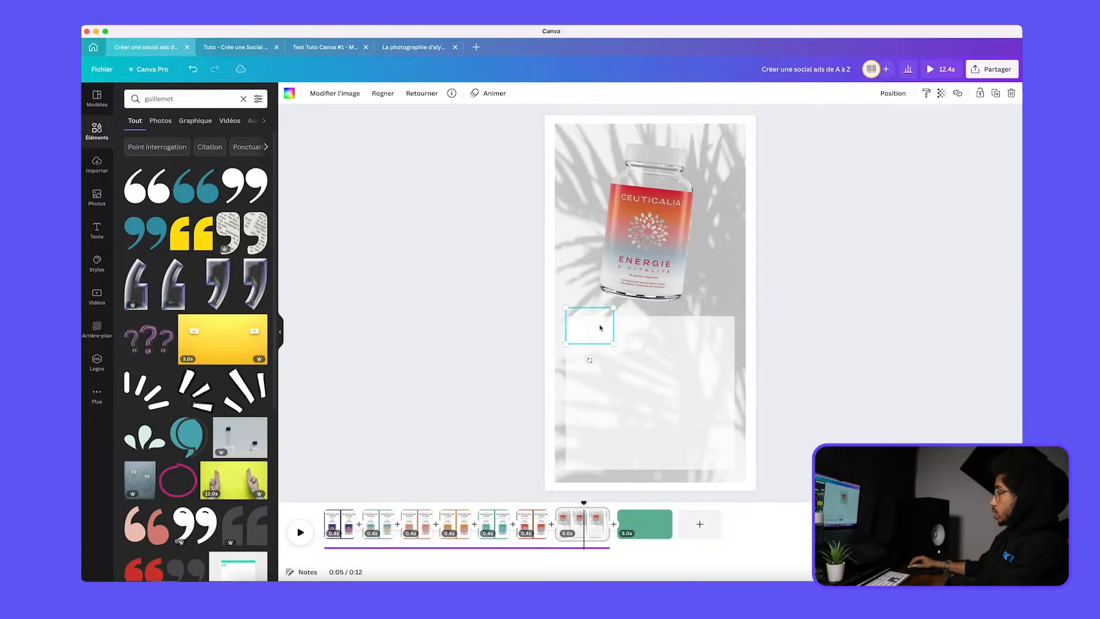
{"action": "left_click", "coordinate": [290, 95]}
{"action": "left_click", "coordinate": [155, 146]}
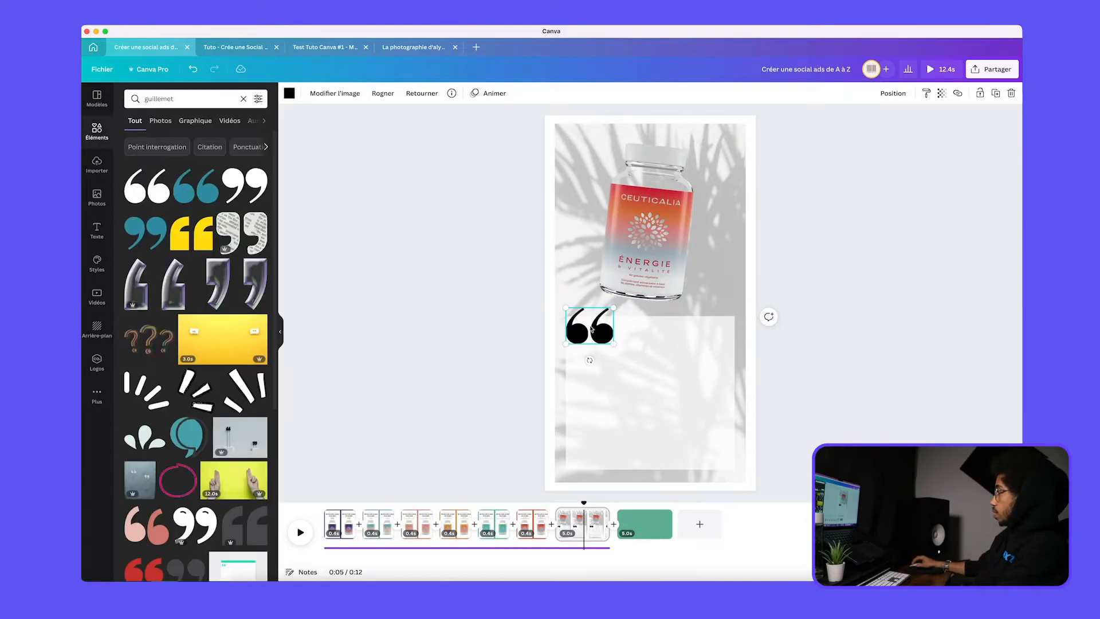
Add a paragraph text box and place it centred on the white panel, below the quotation marks
{"action": "left_click", "coordinate": [491, 316]}
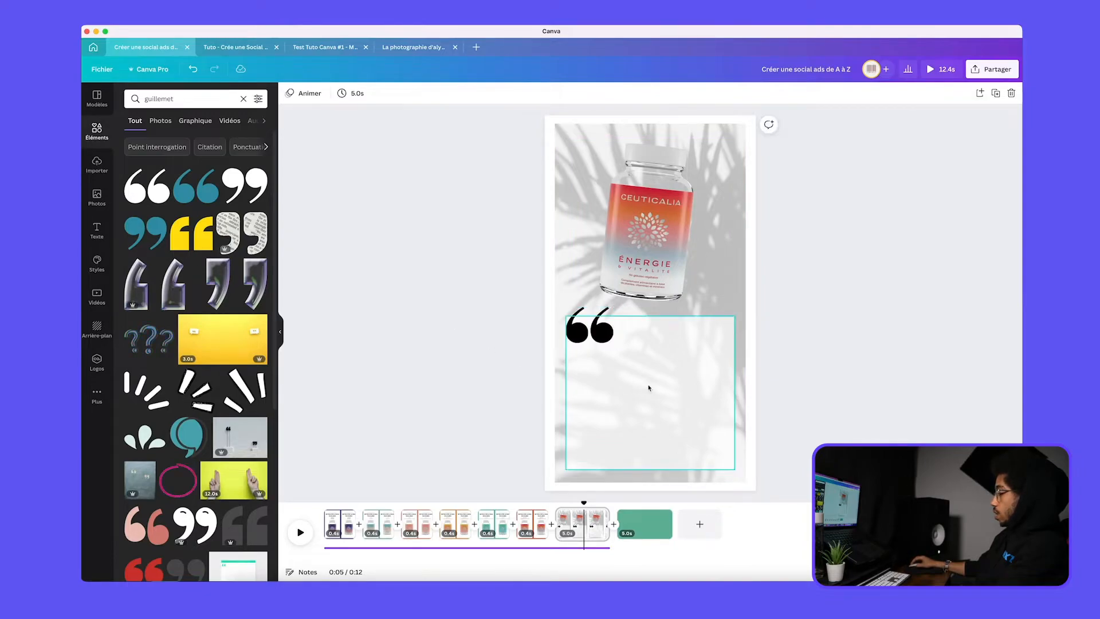
{"action": "key", "text": "t"}
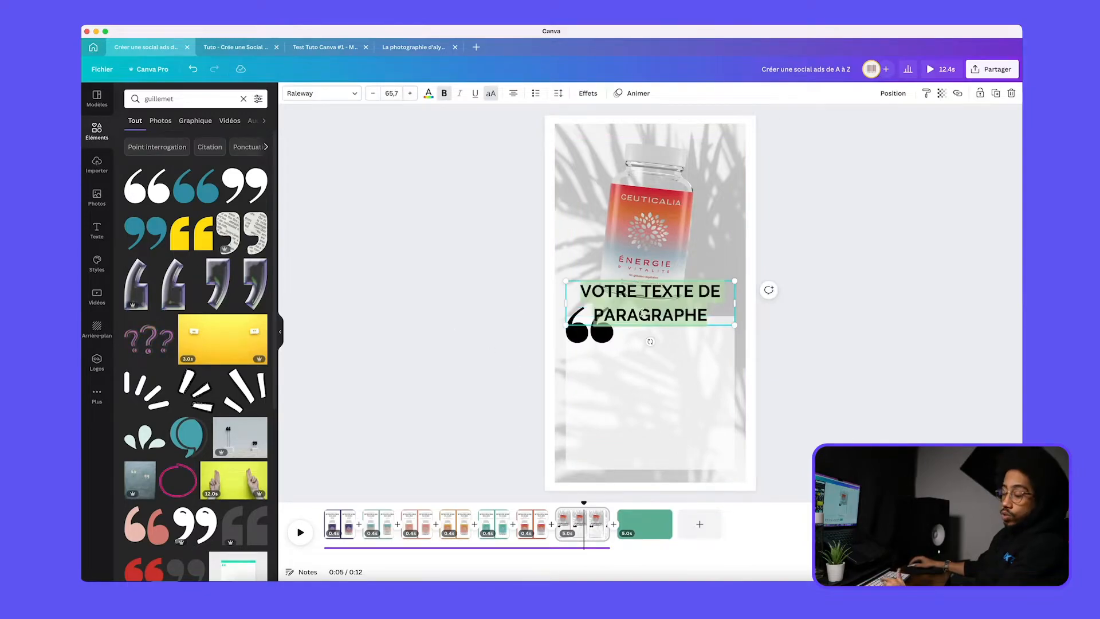
{"action": "left_click", "coordinate": [818, 354]}
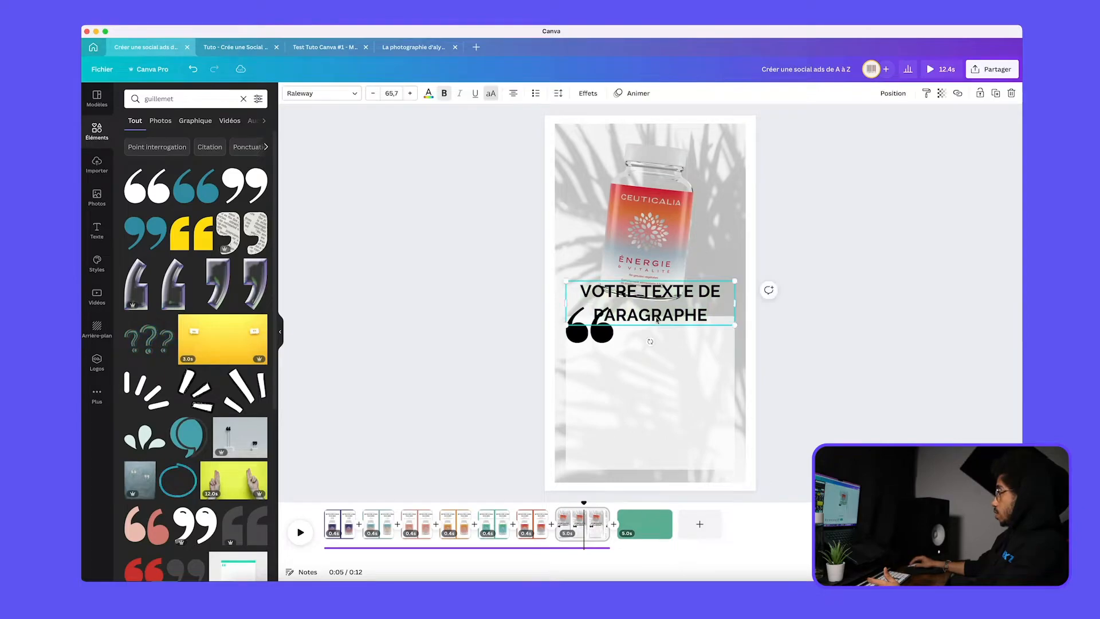
{"action": "left_click_drag", "start_coordinate": [656, 319], "coordinate": [655, 409]}
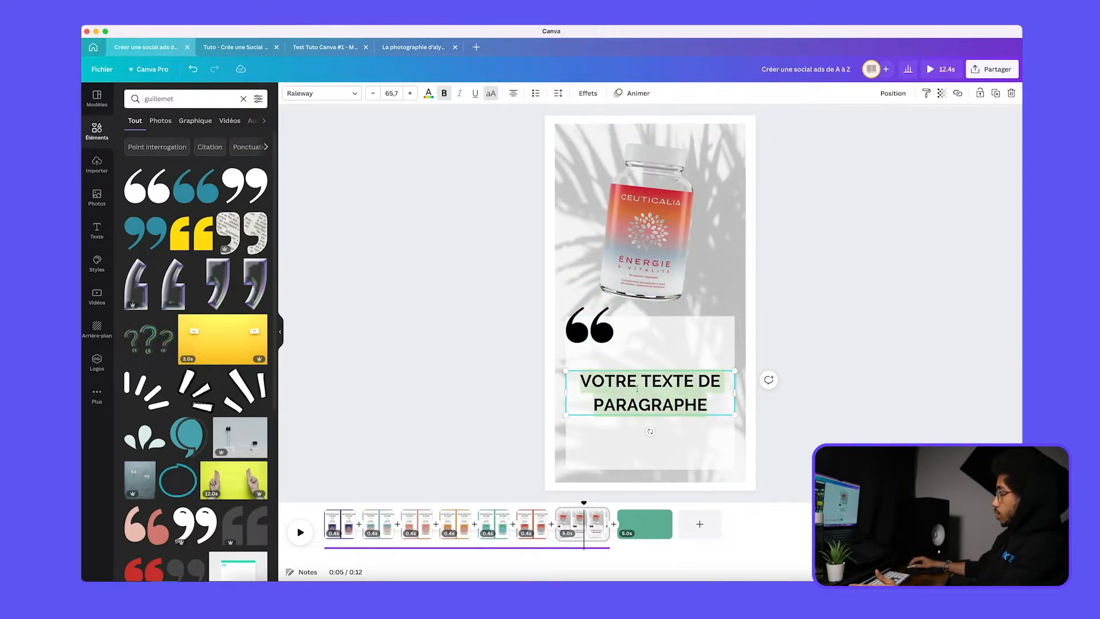
{"action": "left_click", "coordinate": [865, 411]}
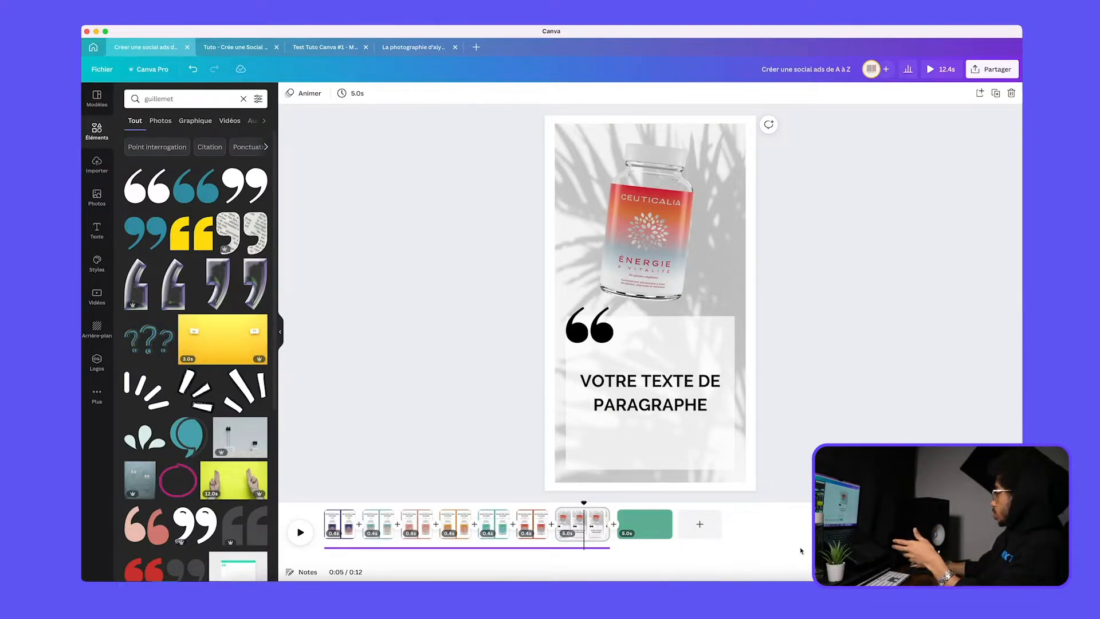
Switch to the Avis Client note, put "Je recommande" on its own line and copy the whole review without the signature
{"action": "left_click", "coordinate": [771, 580]}
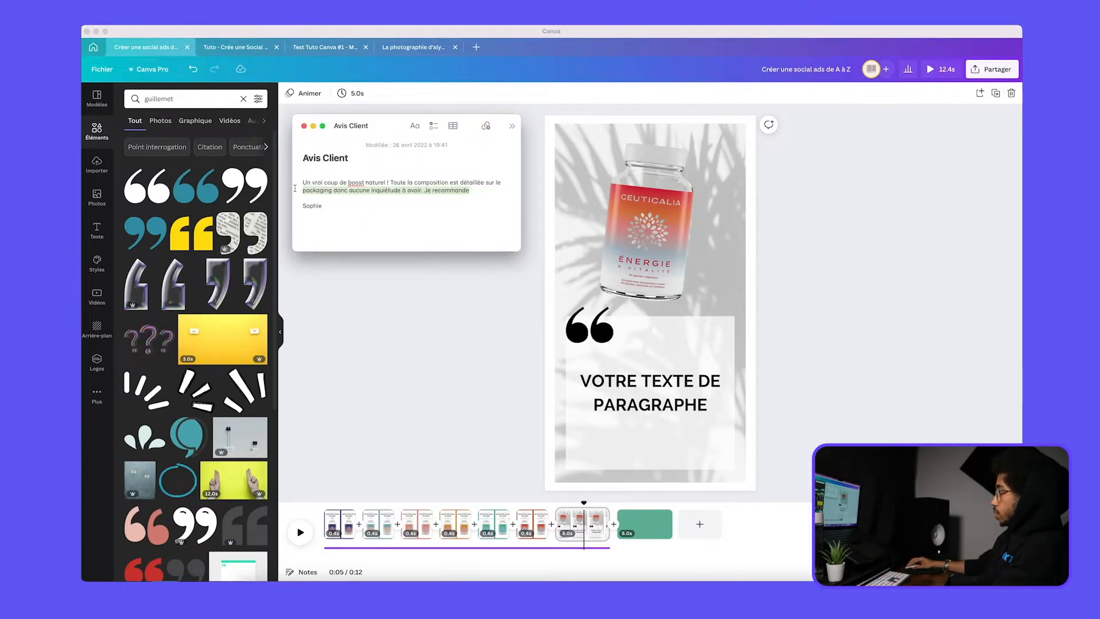
{"action": "left_click_drag", "start_coordinate": [296, 188], "coordinate": [295, 185]}
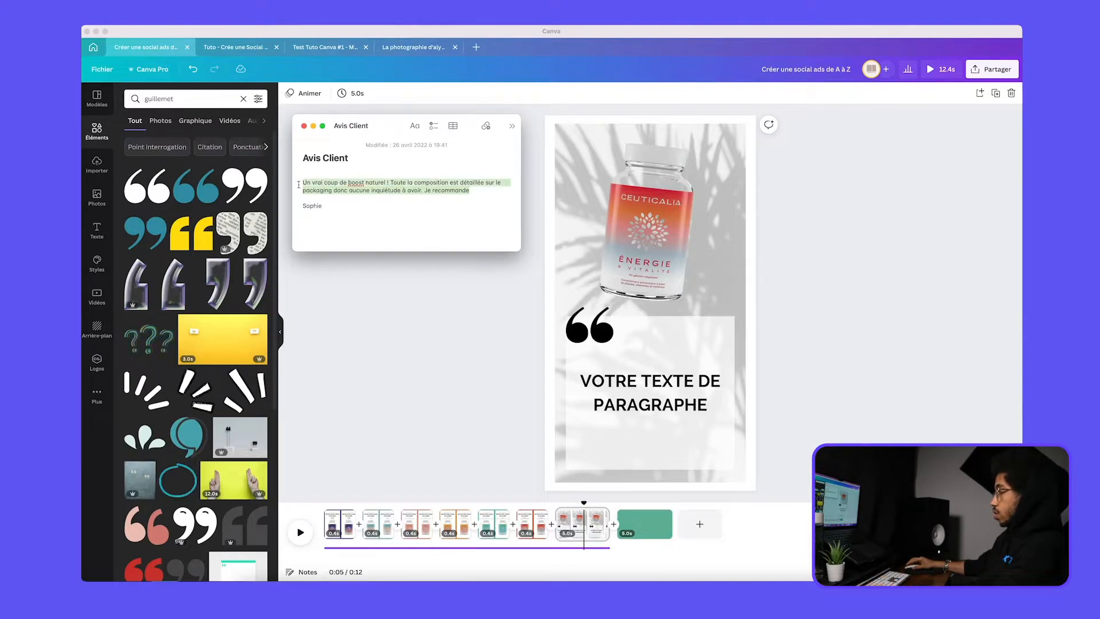
{"action": "left_click", "coordinate": [426, 193]}
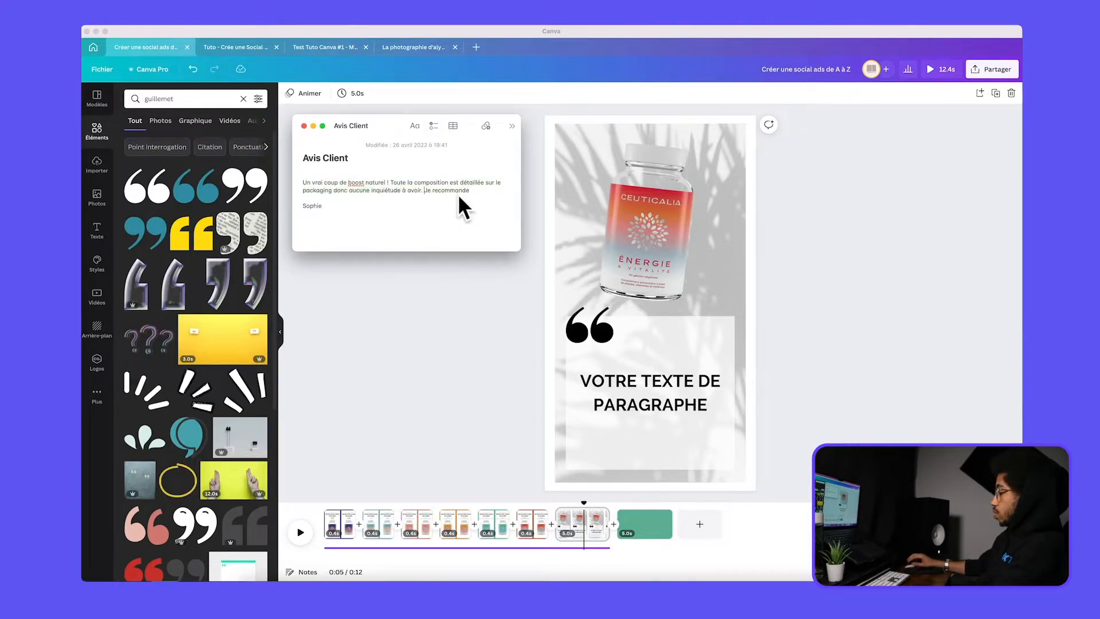
{"action": "key", "text": "Return"}
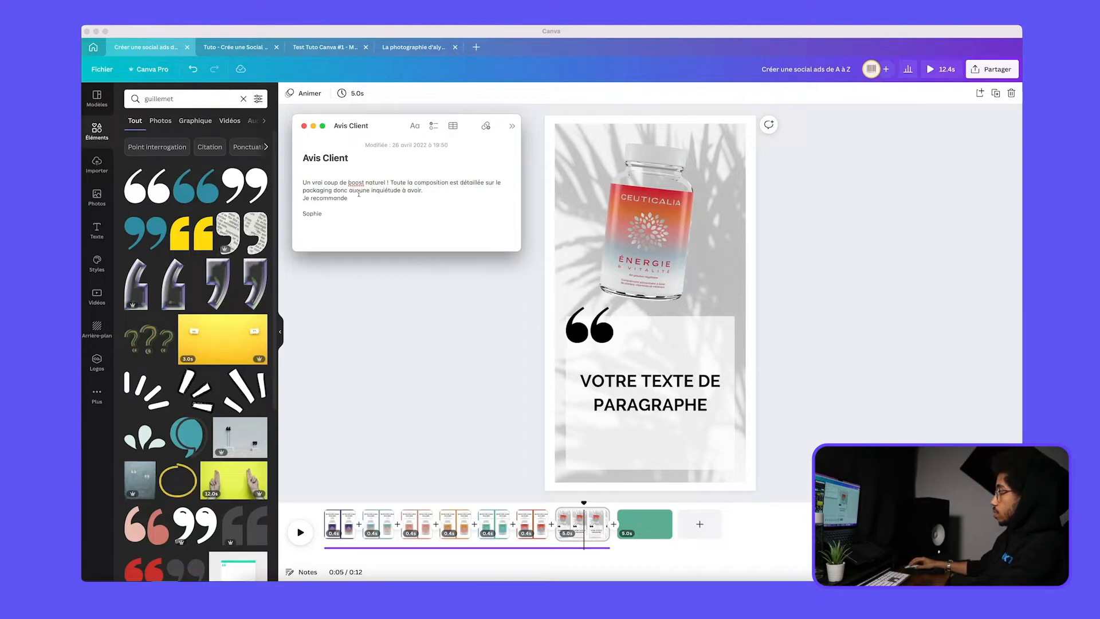
{"action": "left_click_drag", "start_coordinate": [354, 196], "coordinate": [296, 180]}
{"action": "key", "text": "super+c"}
Back in Canva, replace the placeholder paragraph with the copied review and close the note
{"action": "left_click", "coordinate": [681, 398]}
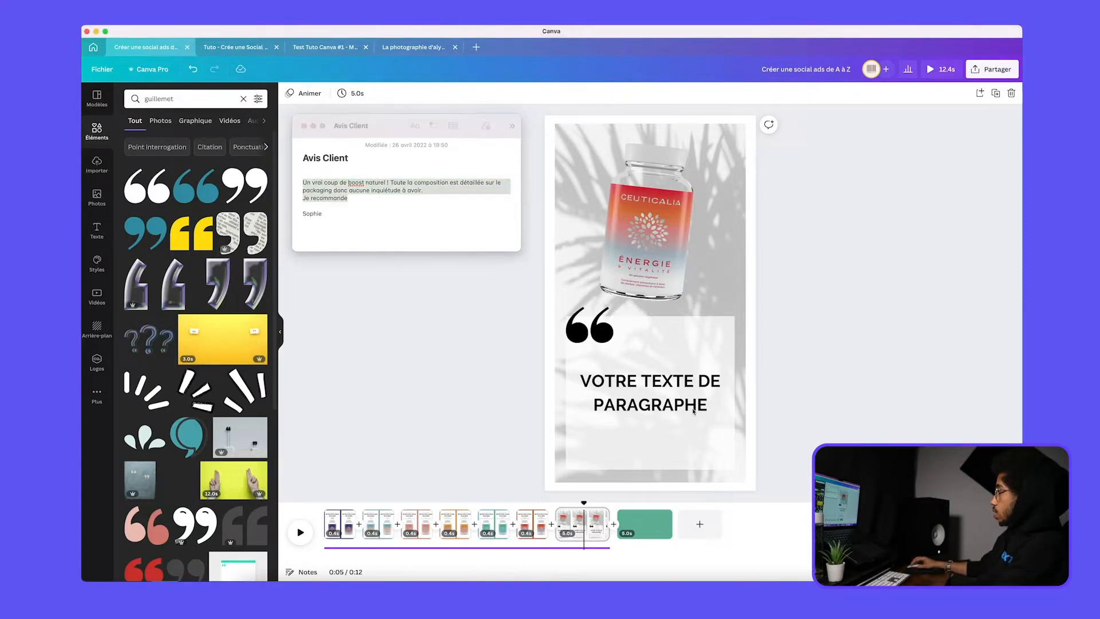
{"action": "double_click", "coordinate": [681, 398]}
{"action": "key", "text": "super+v"}
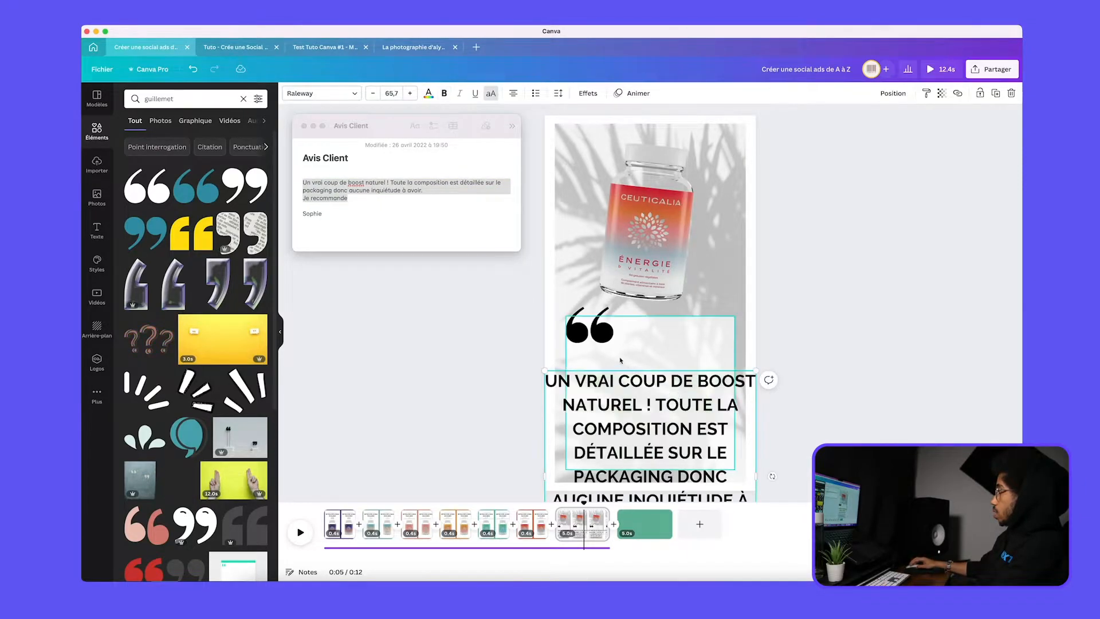
{"action": "left_click", "coordinate": [303, 126]}
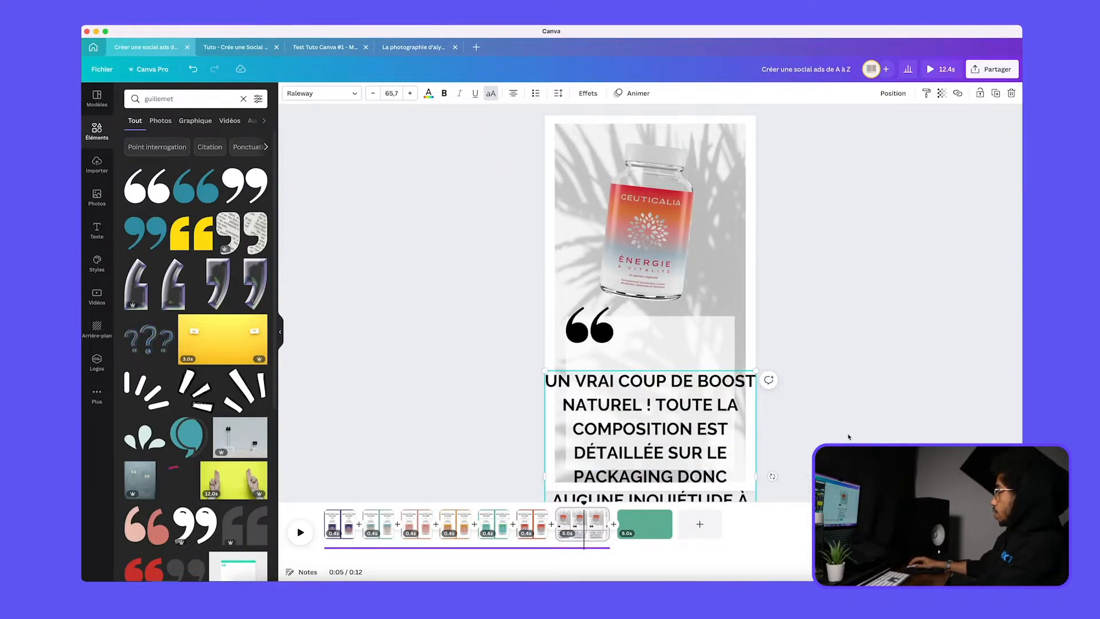
Set the review's font size to 21, then narrow its text box and place it on the white panel beneath the quotation marks
{"action": "left_click_drag", "start_coordinate": [682, 439], "coordinate": [682, 351]}
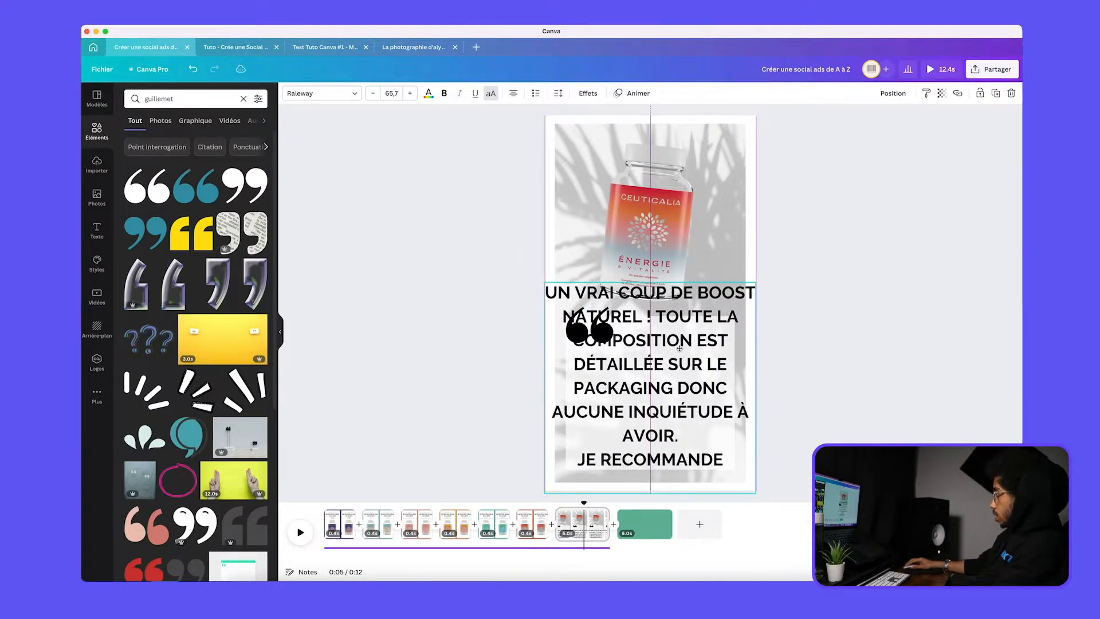
{"action": "left_click", "coordinate": [402, 96]}
{"action": "left_click", "coordinate": [404, 252]}
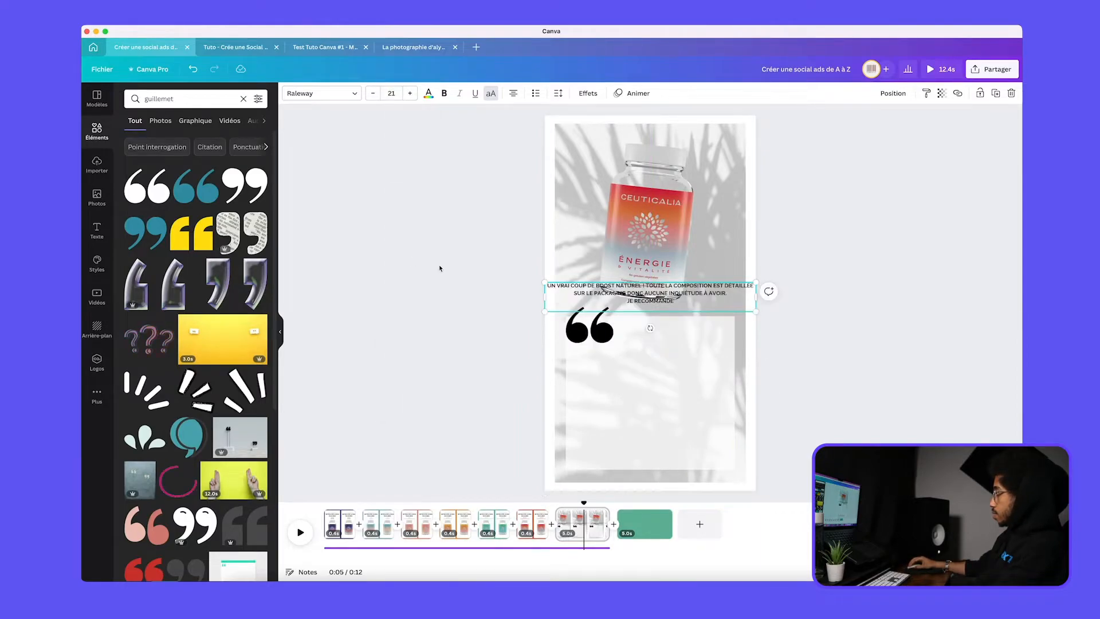
{"action": "left_click_drag", "start_coordinate": [654, 302], "coordinate": [572, 392]}
{"action": "left_click_drag", "start_coordinate": [671, 399], "coordinate": [670, 374]}
Left-align the review text and set its font size to 27
{"action": "left_click", "coordinate": [410, 93]}
{"action": "left_click", "coordinate": [410, 93]}
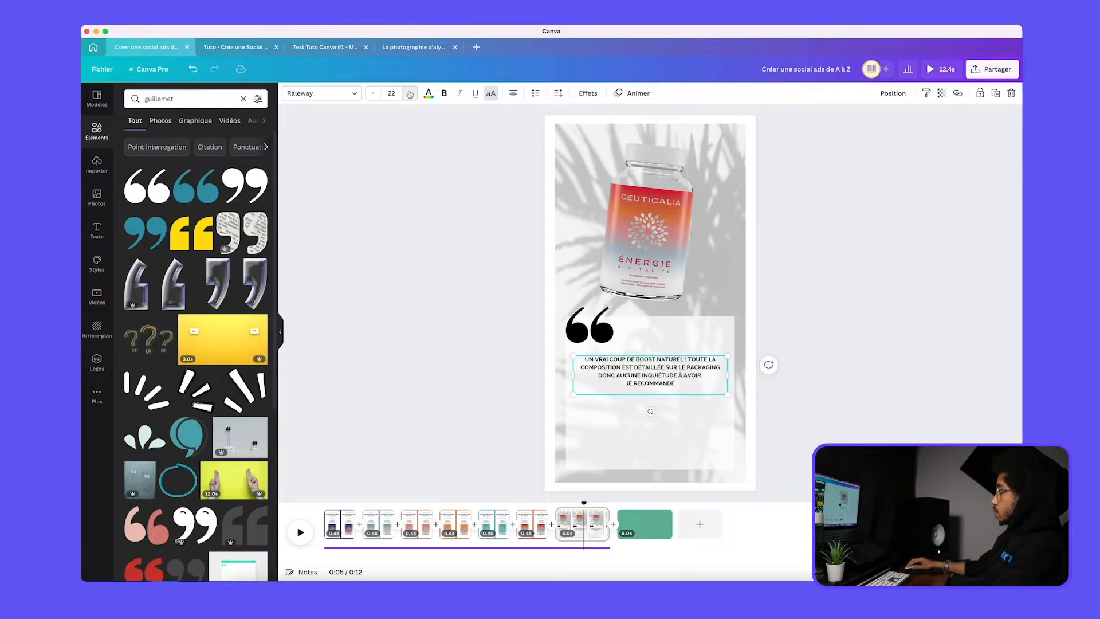
{"action": "left_click", "coordinate": [410, 93]}
{"action": "left_click", "coordinate": [410, 93]}
{"action": "left_click", "coordinate": [409, 94]}
{"action": "left_click", "coordinate": [409, 93]}
{"action": "left_click", "coordinate": [410, 94]}
{"action": "left_click", "coordinate": [409, 93]}
{"action": "left_click", "coordinate": [410, 94]}
{"action": "left_click", "coordinate": [410, 94]}
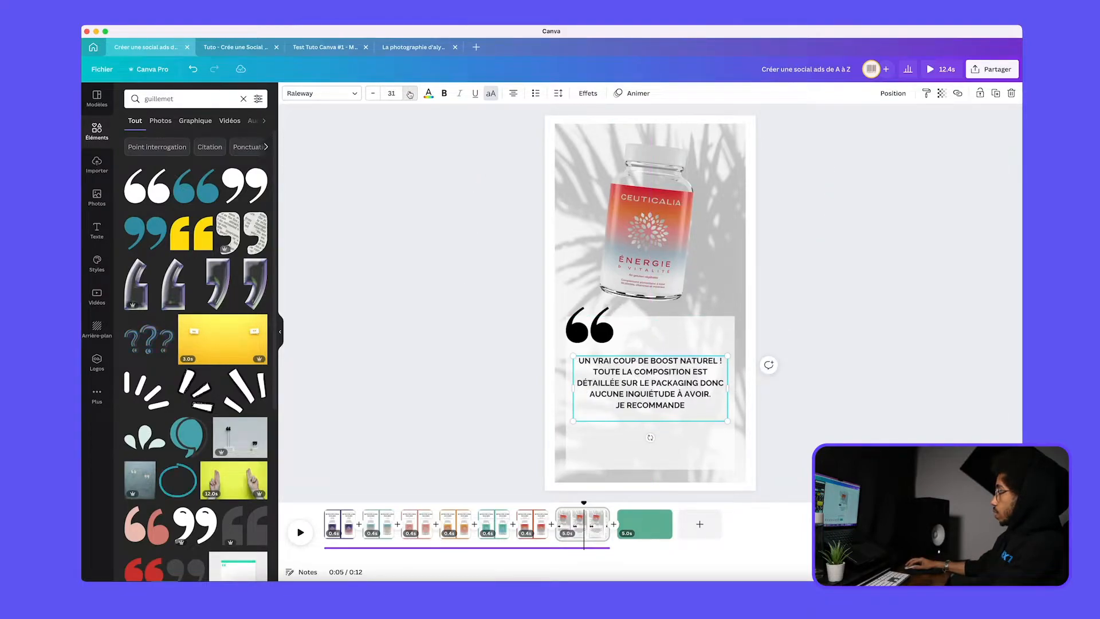
{"action": "left_click", "coordinate": [410, 93]}
{"action": "left_click", "coordinate": [410, 93]}
{"action": "left_click", "coordinate": [513, 94]}
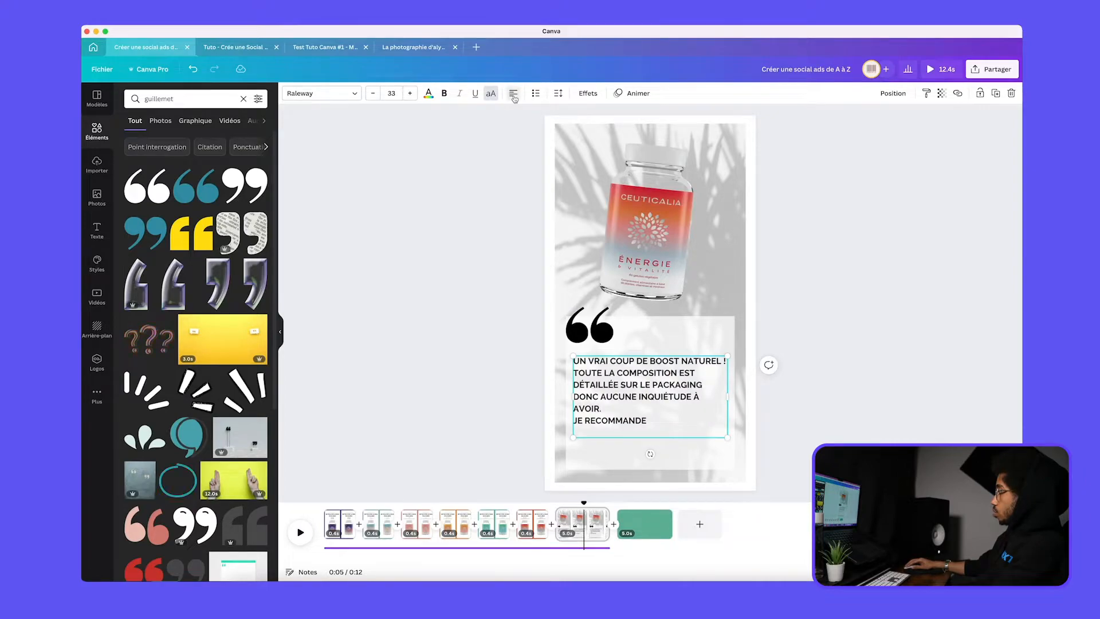
{"action": "left_click", "coordinate": [373, 94]}
{"action": "left_click", "coordinate": [373, 94]}
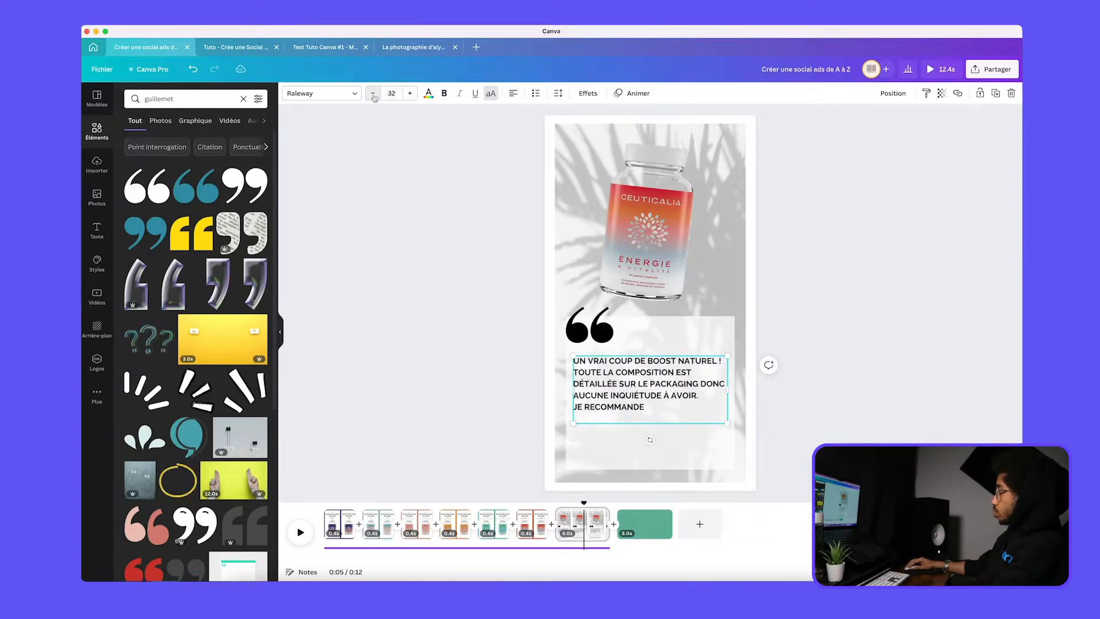
{"action": "left_click", "coordinate": [373, 94]}
{"action": "left_click", "coordinate": [373, 93]}
{"action": "left_click", "coordinate": [373, 93]}
{"action": "left_click", "coordinate": [373, 93]}
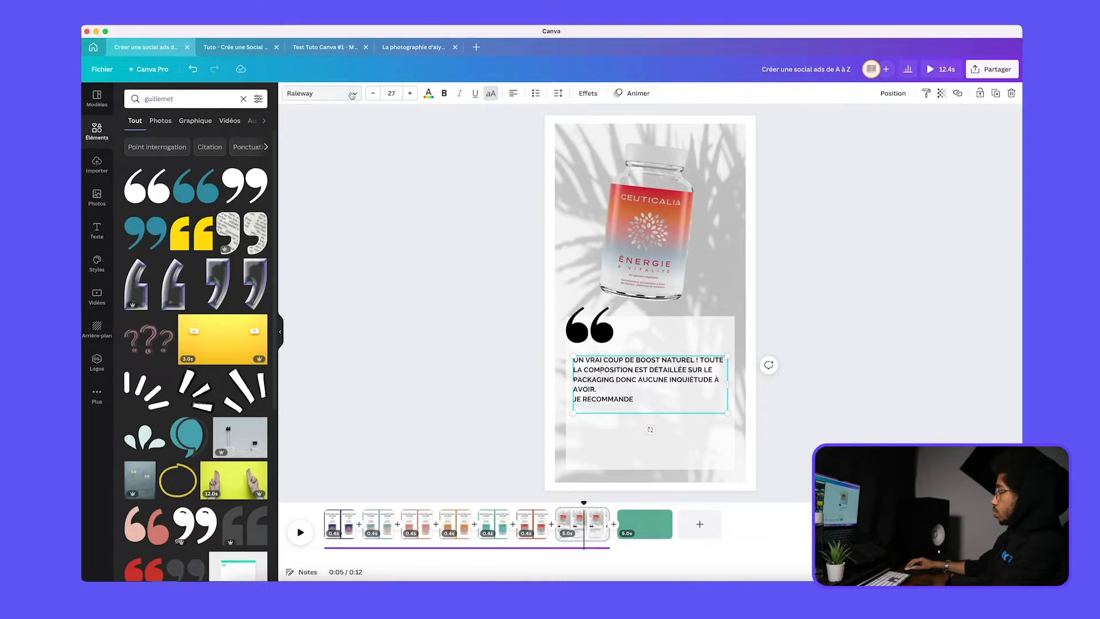
Change the review's font to Montserrat Classic and scale the text up to size 29.7
{"action": "left_click", "coordinate": [352, 94]}
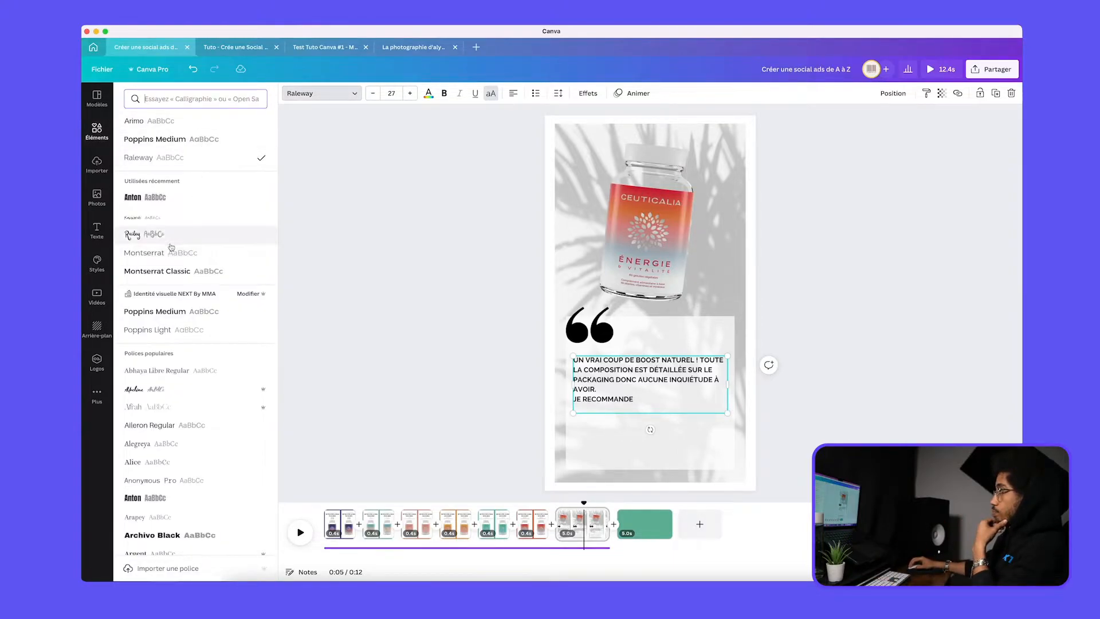
{"action": "left_click", "coordinate": [170, 278]}
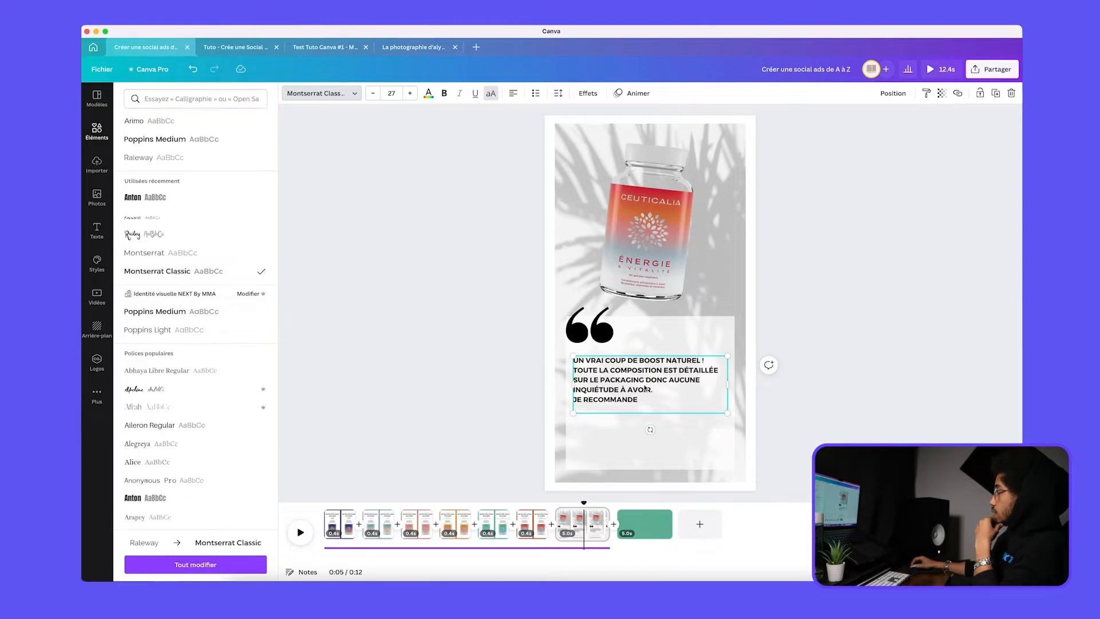
{"action": "left_click_drag", "start_coordinate": [727, 413], "coordinate": [734, 436]}
Widen the white panel evenly on both sides and centre the review text box horizontally on it
{"action": "left_click", "coordinate": [665, 441]}
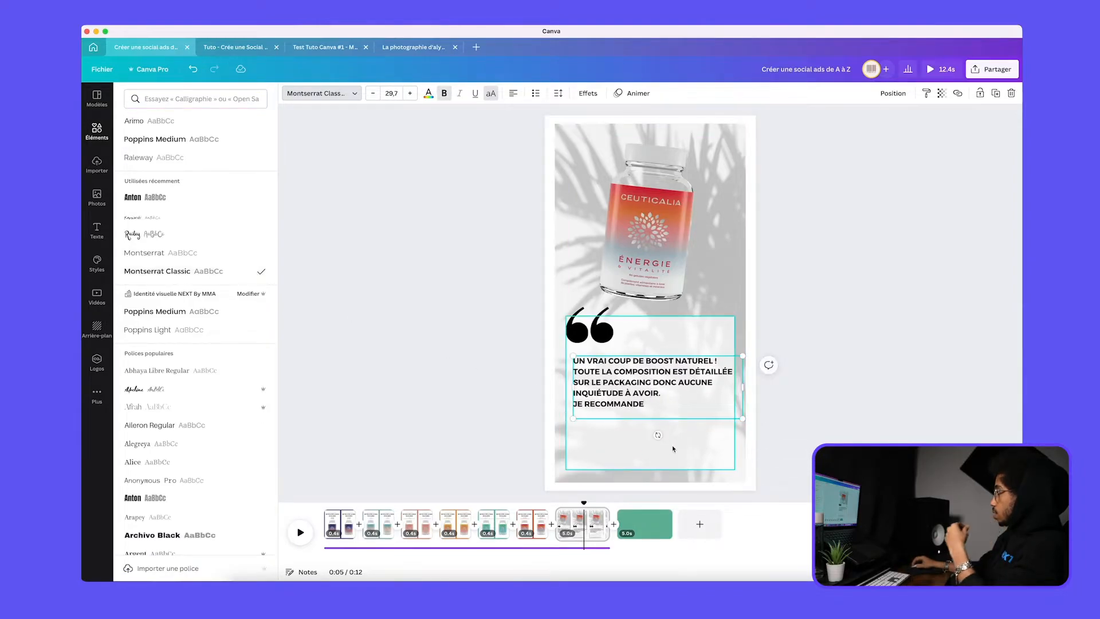
{"action": "left_click_drag", "start_coordinate": [737, 400], "coordinate": [744, 401]}
{"action": "left_click_drag", "start_coordinate": [659, 377], "coordinate": [648, 383]}
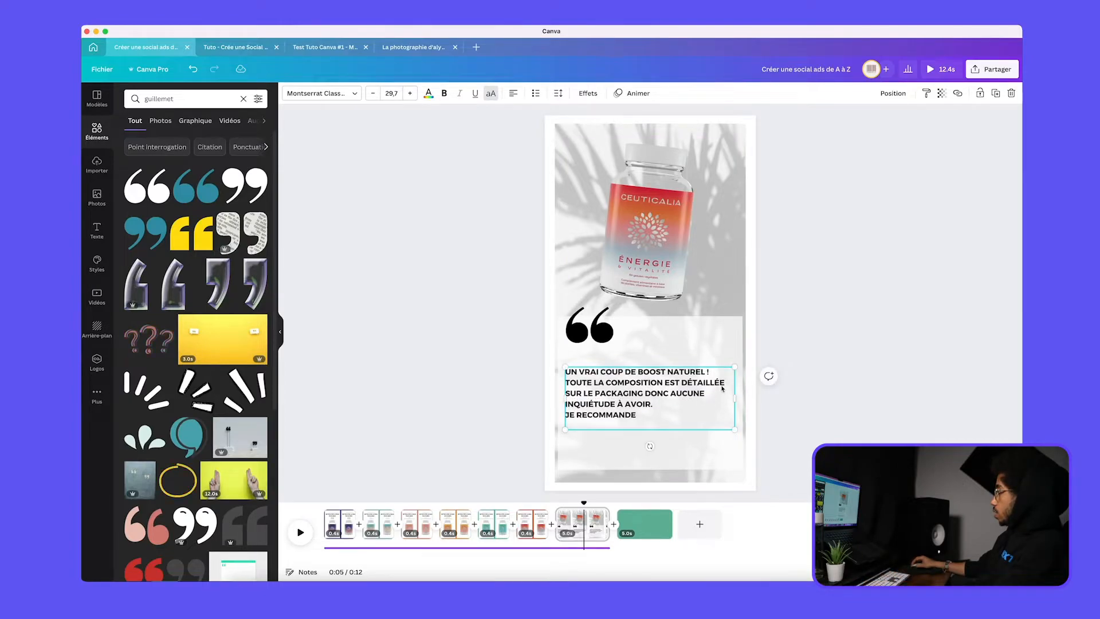
Turn off the uppercase formatting of the review text and change its font to Raleway
{"action": "left_click", "coordinate": [490, 93]}
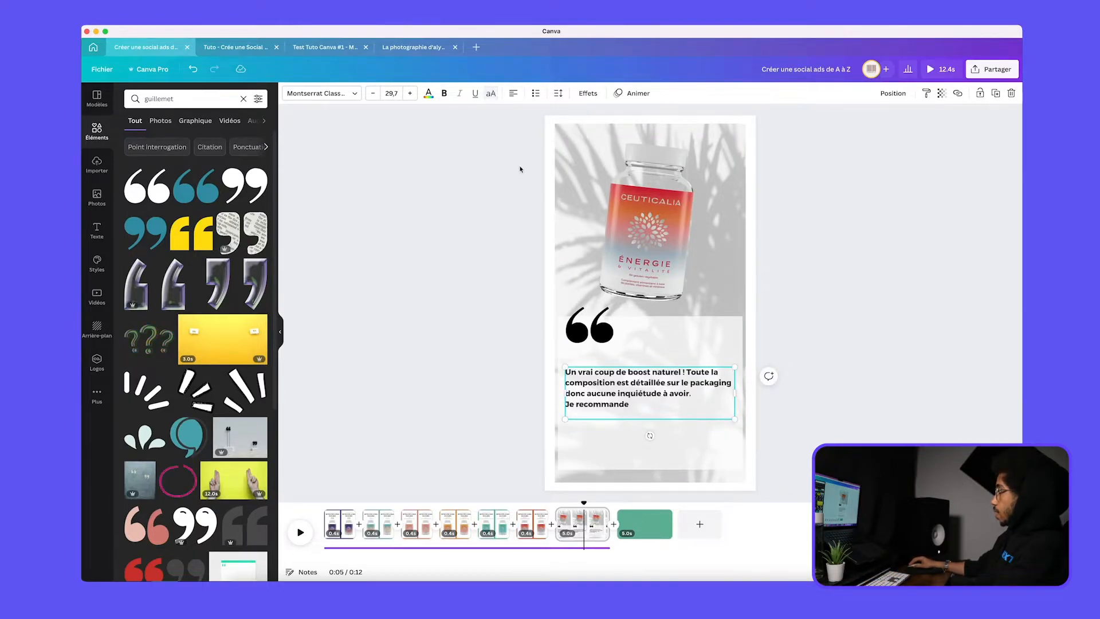
{"action": "left_click", "coordinate": [341, 95]}
{"action": "left_click", "coordinate": [138, 157]}
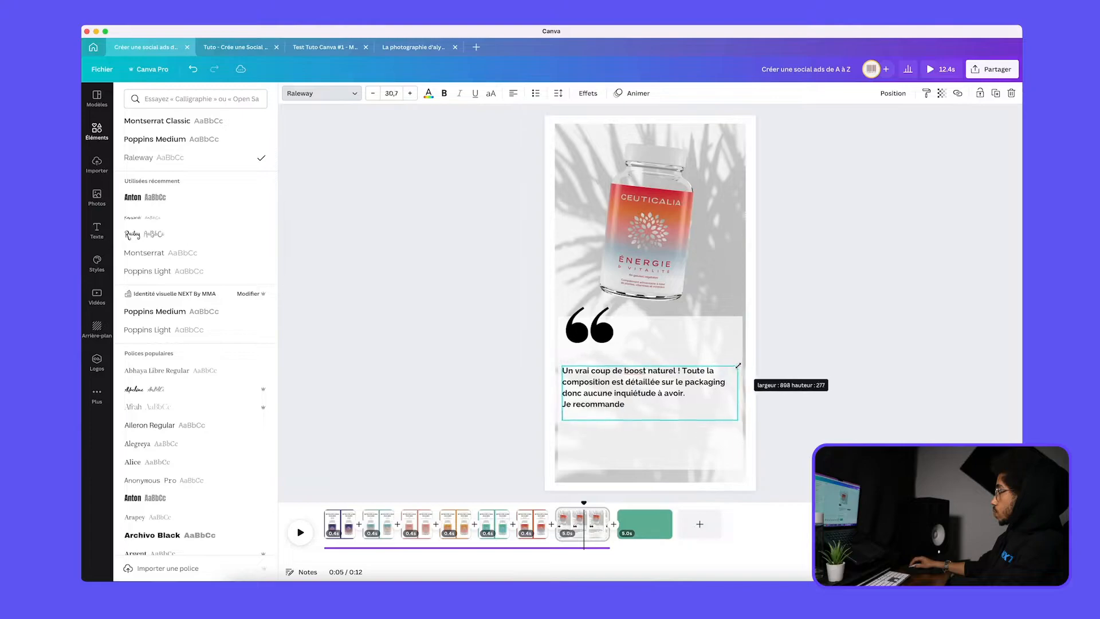
{"action": "left_click", "coordinate": [641, 397]}
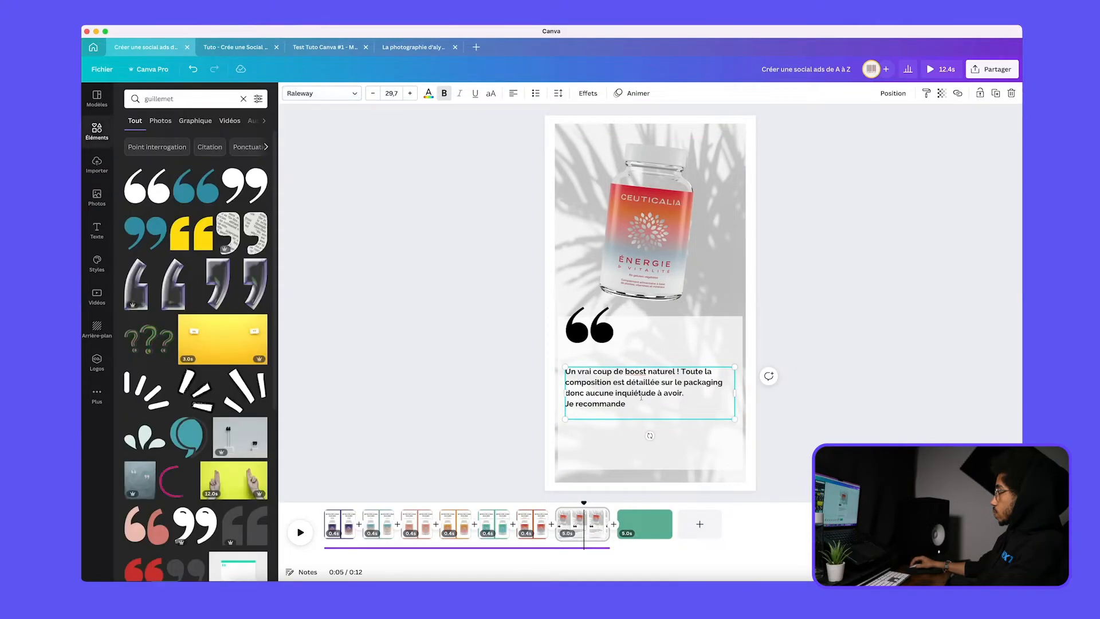
Duplicate the review text box just below the original and replace its text with the reviewer's first name
{"action": "left_click", "coordinate": [707, 425]}
{"action": "mouse_move", "coordinate": [623, 393]}
{"action": "left_mouse_down"}
{"action": "mouse_move", "coordinate": [623, 407]}
{"action": "mouse_move", "coordinate": [623, 393]}
{"action": "left_mouse_up"}
{"action": "left_click", "coordinate": [645, 430]}
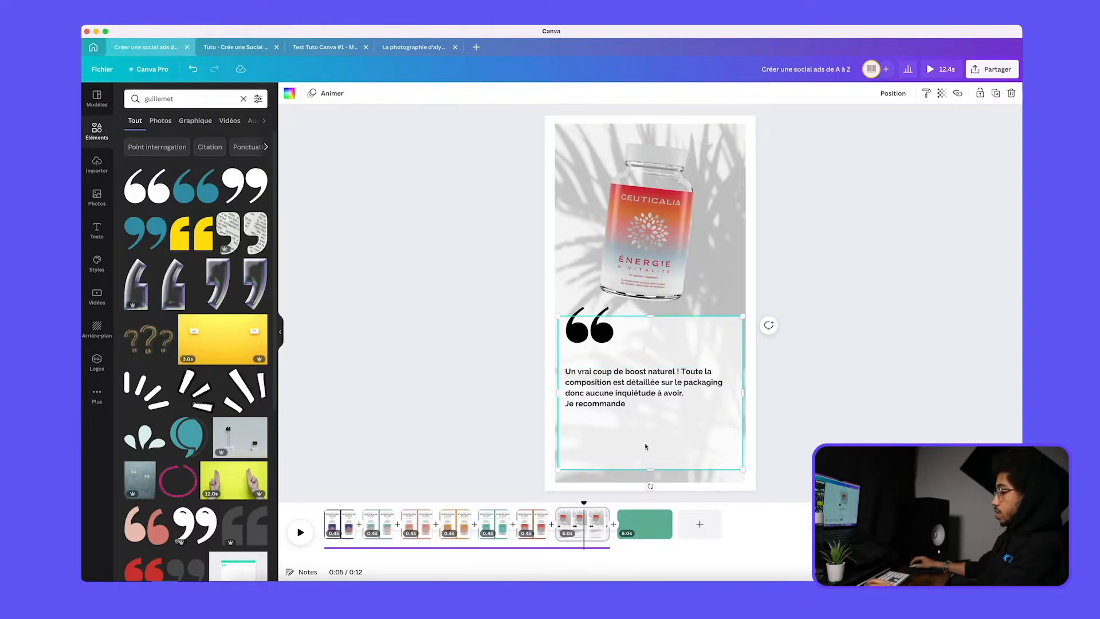
{"action": "left_click", "coordinate": [625, 405]}
{"action": "left_click_drag", "start_coordinate": [625, 405], "coordinate": [675, 443]}
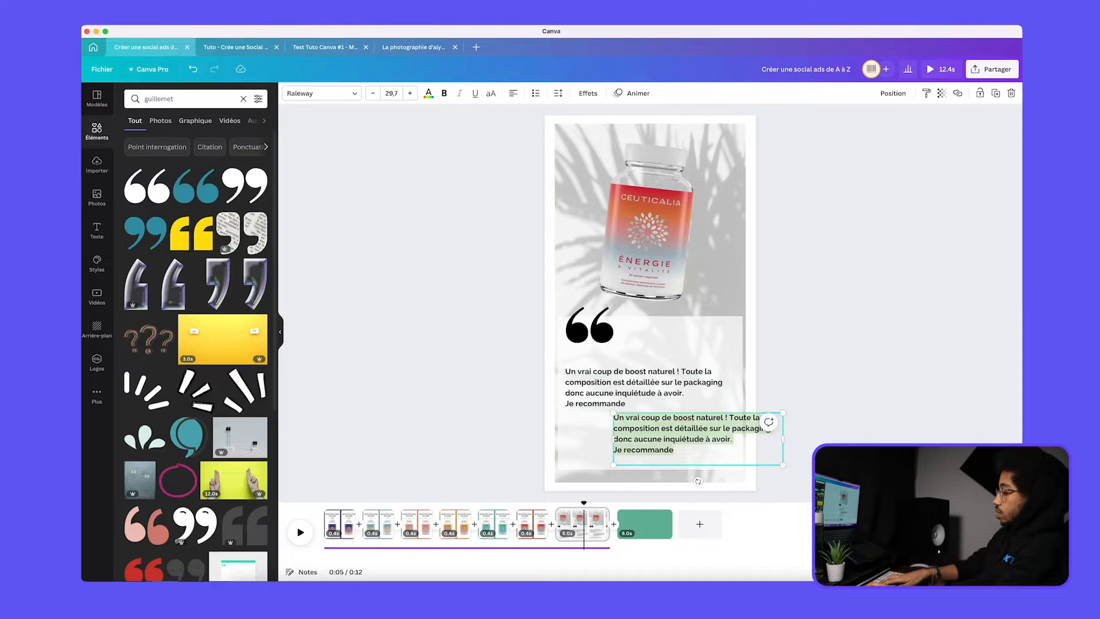
{"action": "type", "text": "Sophie"}
{"action": "left_click", "coordinate": [909, 419]}
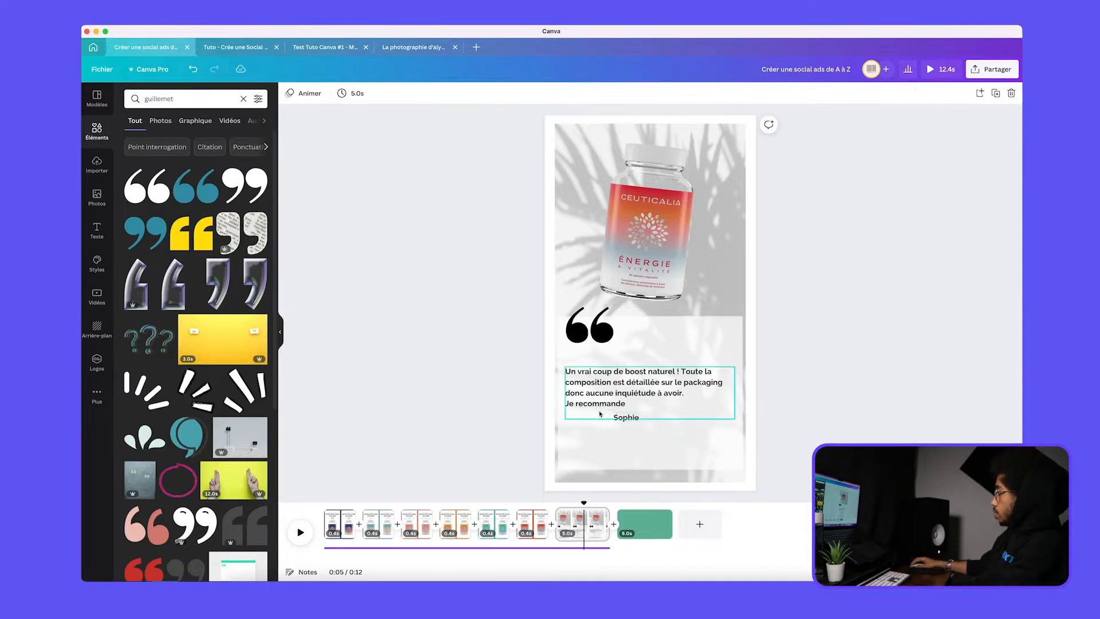
Narrow the reviewer name box and place it in the panel's lower-right area, then align the review text with the quotation marks
{"action": "left_click", "coordinate": [627, 418]}
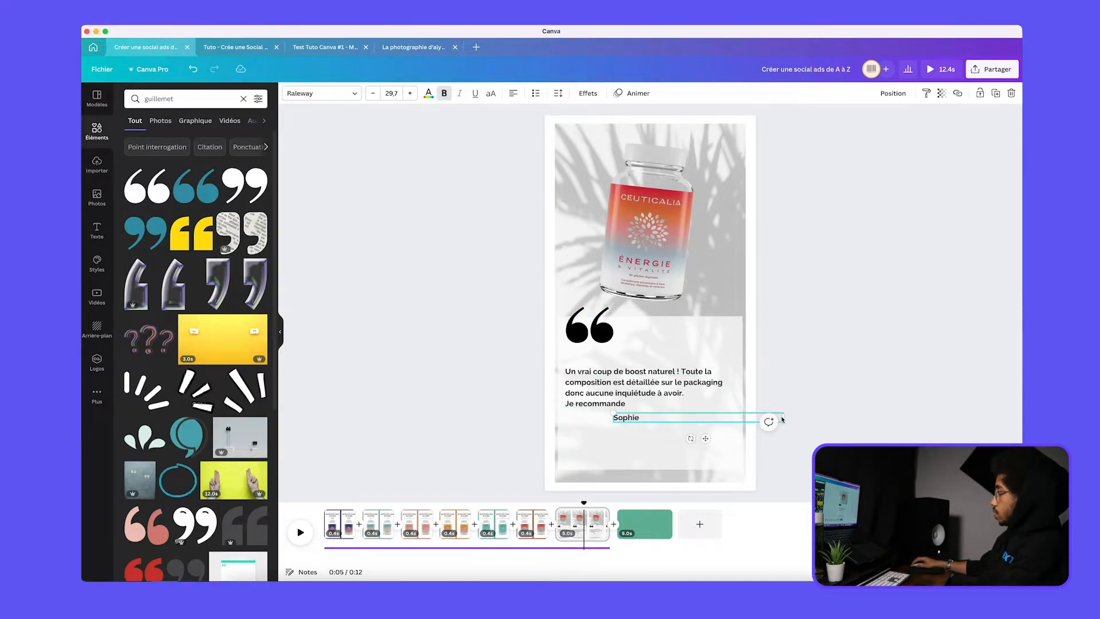
{"action": "left_click_drag", "start_coordinate": [713, 420], "coordinate": [722, 457]}
{"action": "left_click", "coordinate": [623, 395]}
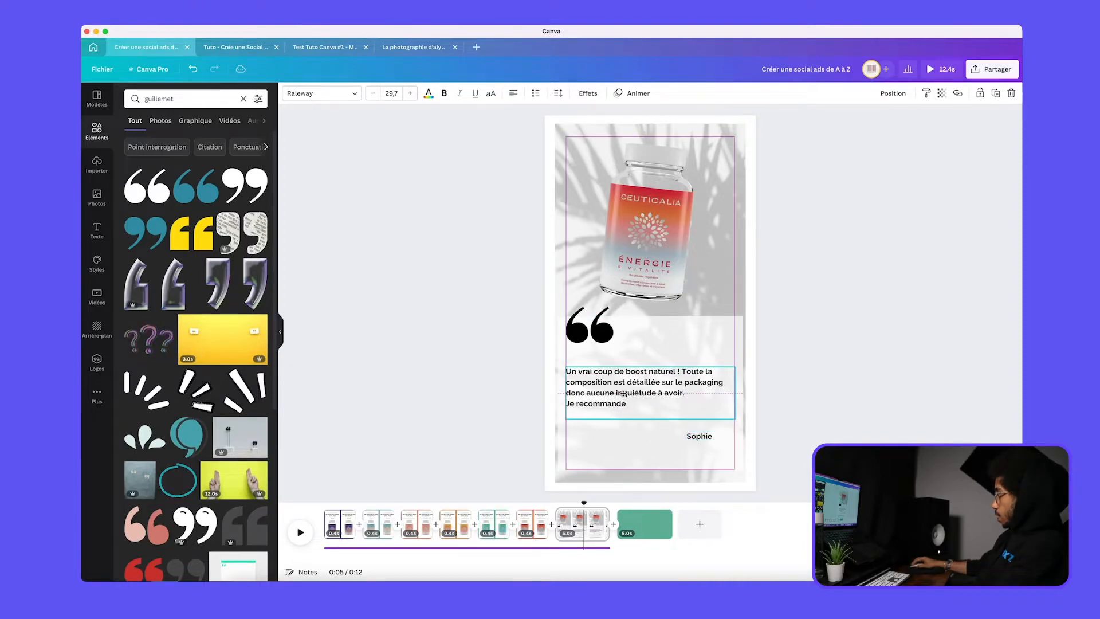
Shorten the white panel from its upper and lower edges and lower the quotation marks onto its upper-left corner
{"action": "left_click", "coordinate": [595, 327]}
{"action": "left_click", "coordinate": [653, 337]}
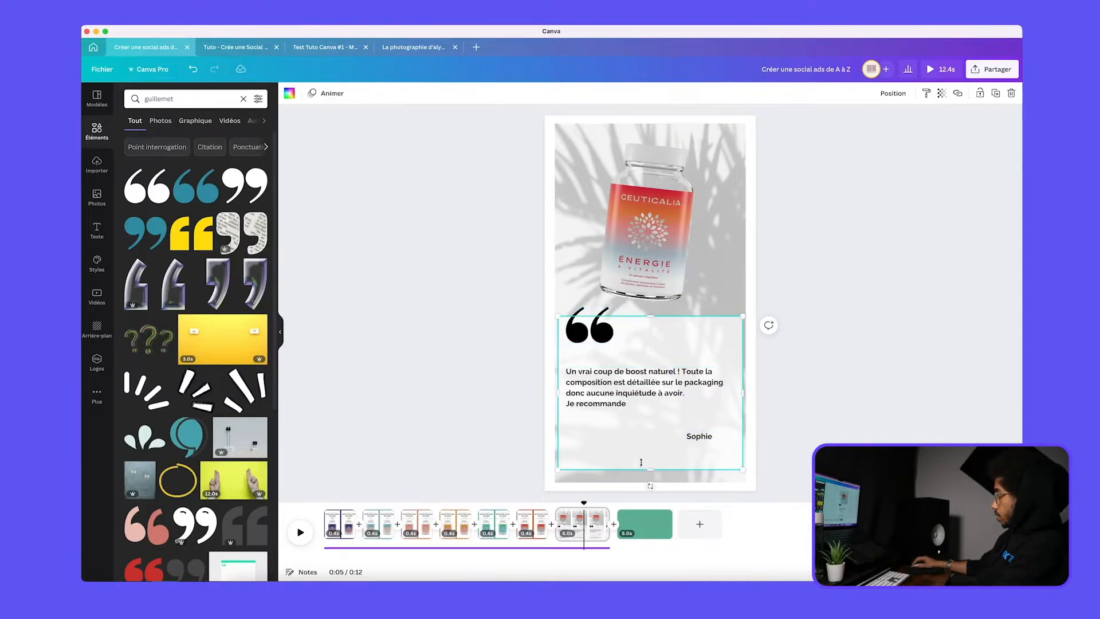
{"action": "left_click_drag", "start_coordinate": [650, 470], "coordinate": [651, 446]}
{"action": "left_click", "coordinate": [583, 332]}
{"action": "left_click_drag", "start_coordinate": [584, 332], "coordinate": [586, 335]}
Search the element library for "star"
{"action": "double_click", "coordinate": [175, 99]}
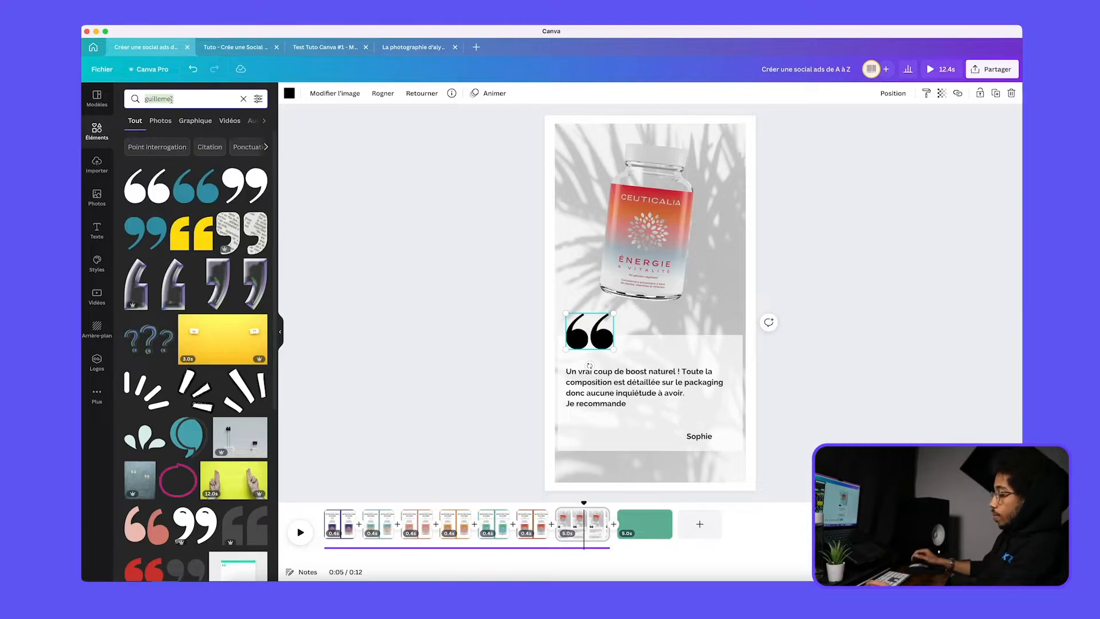
{"action": "type", "text": "star"}
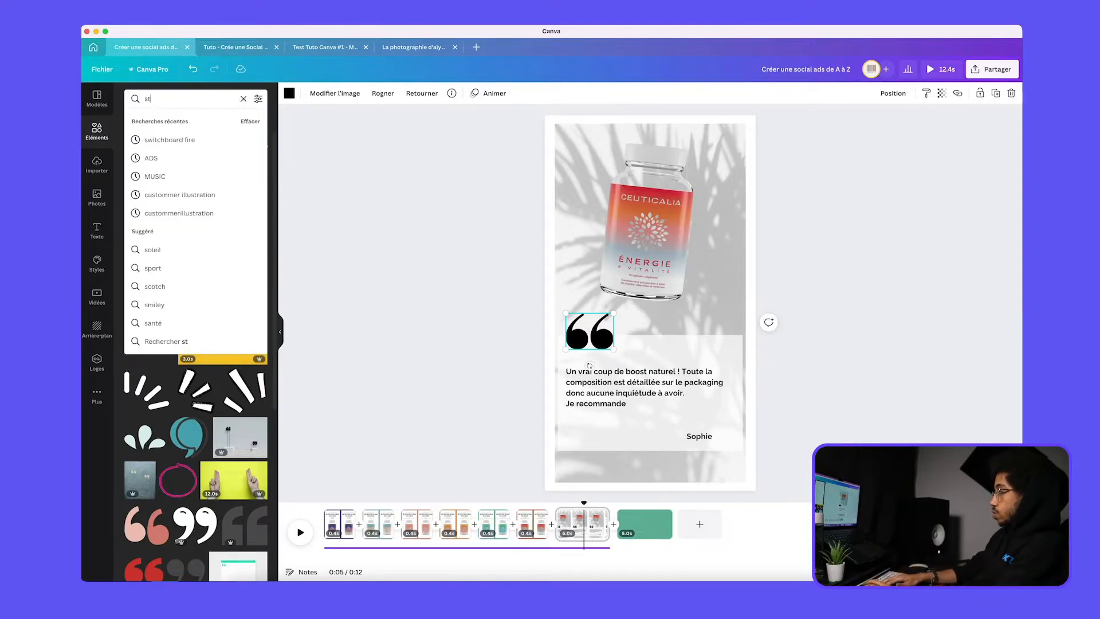
{"action": "key", "text": "Return"}
Search the elements for "review" and place a black five-star rating in the panel's lower-right area, with the reviewer's name directly above it
{"action": "double_click", "coordinate": [176, 100]}
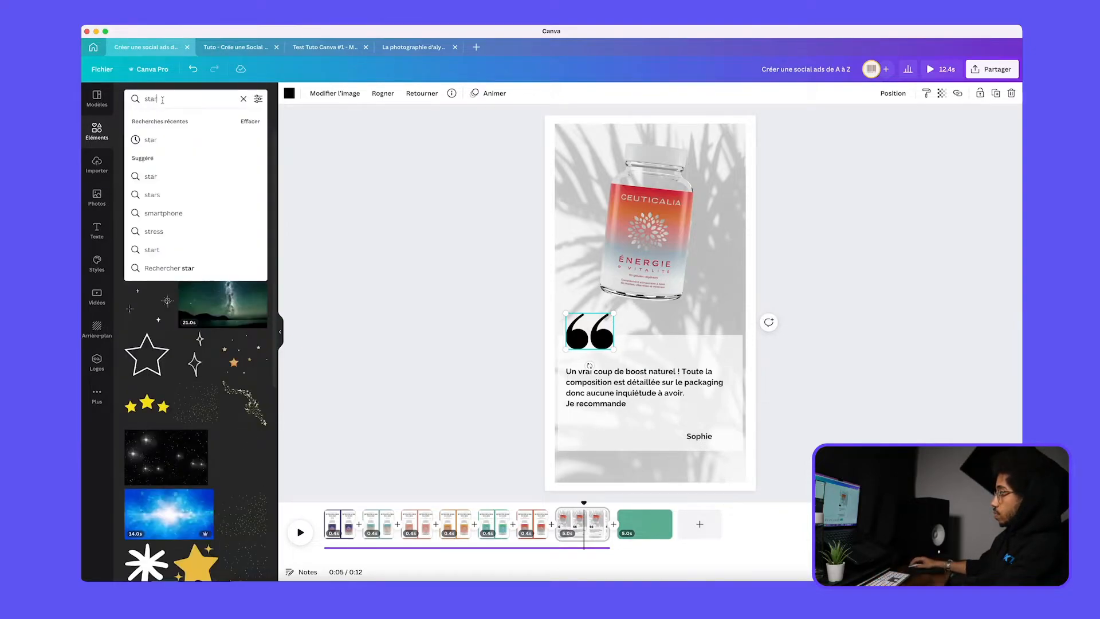
{"action": "type", "text": "review"}
{"action": "key", "text": "Return"}
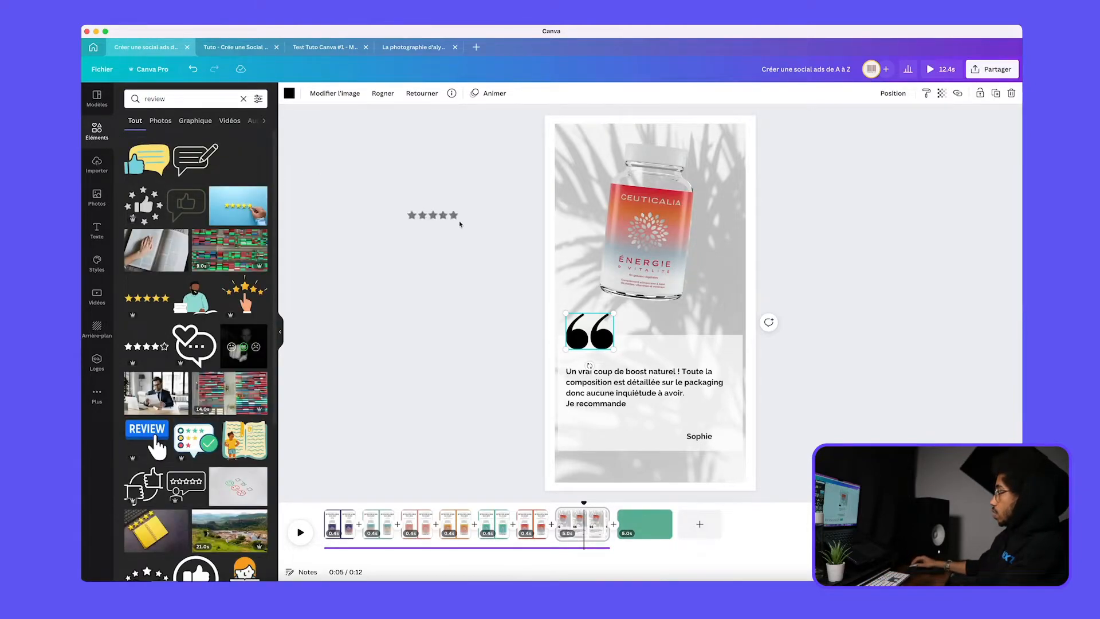
{"action": "left_click_drag", "start_coordinate": [460, 224], "coordinate": [668, 426]}
{"action": "left_click", "coordinate": [911, 370]}
{"action": "left_click_drag", "start_coordinate": [675, 370], "coordinate": [673, 369]}
{"action": "left_click", "coordinate": [719, 442]}
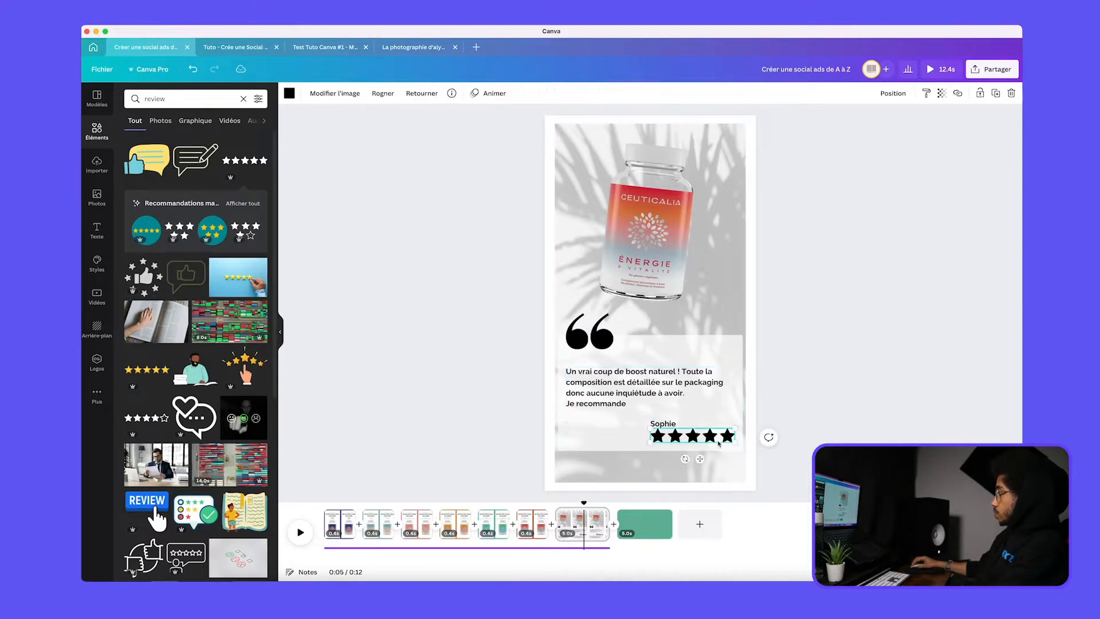
Replace the black star rating with a golden five-star graphic aligned under the reviewer's name
{"action": "left_click", "coordinate": [288, 94]}
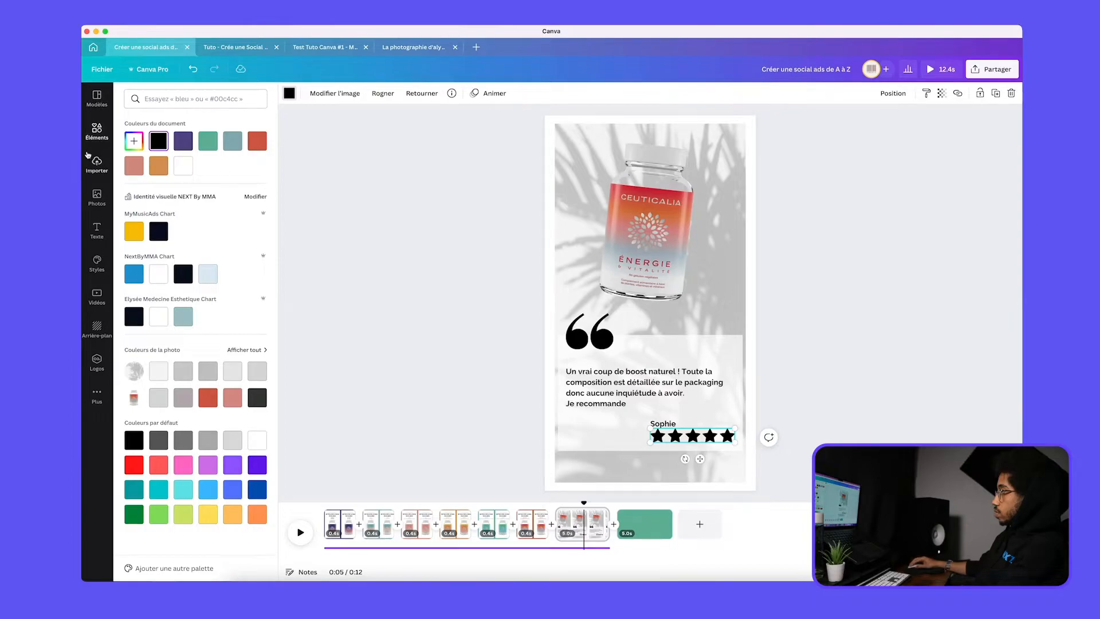
{"action": "left_click", "coordinate": [97, 130]}
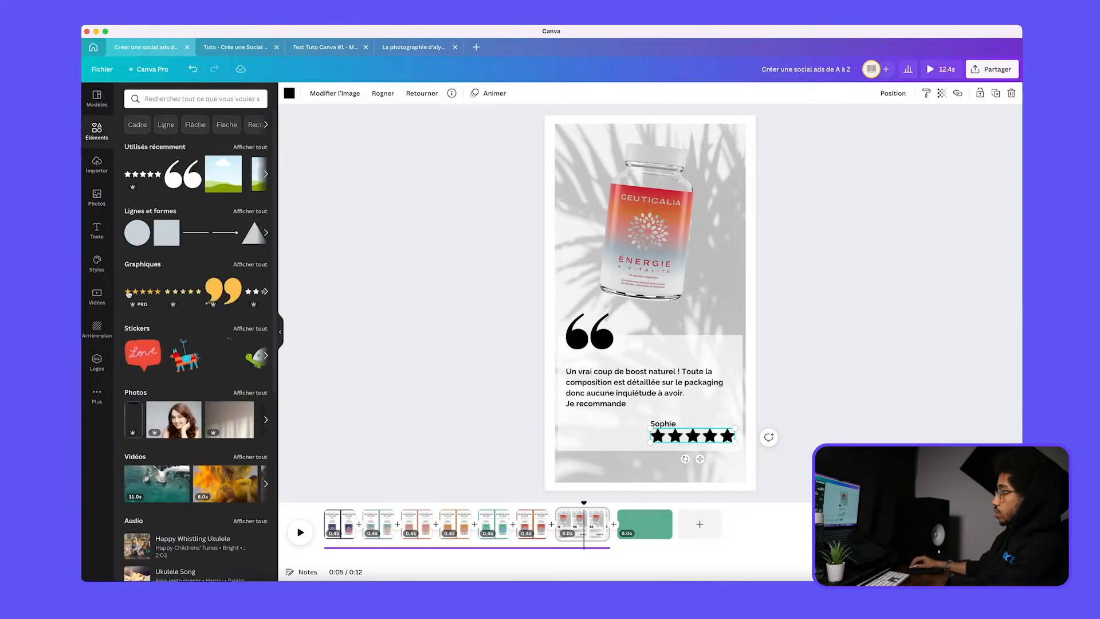
{"action": "left_click_drag", "start_coordinate": [686, 431], "coordinate": [658, 427]}
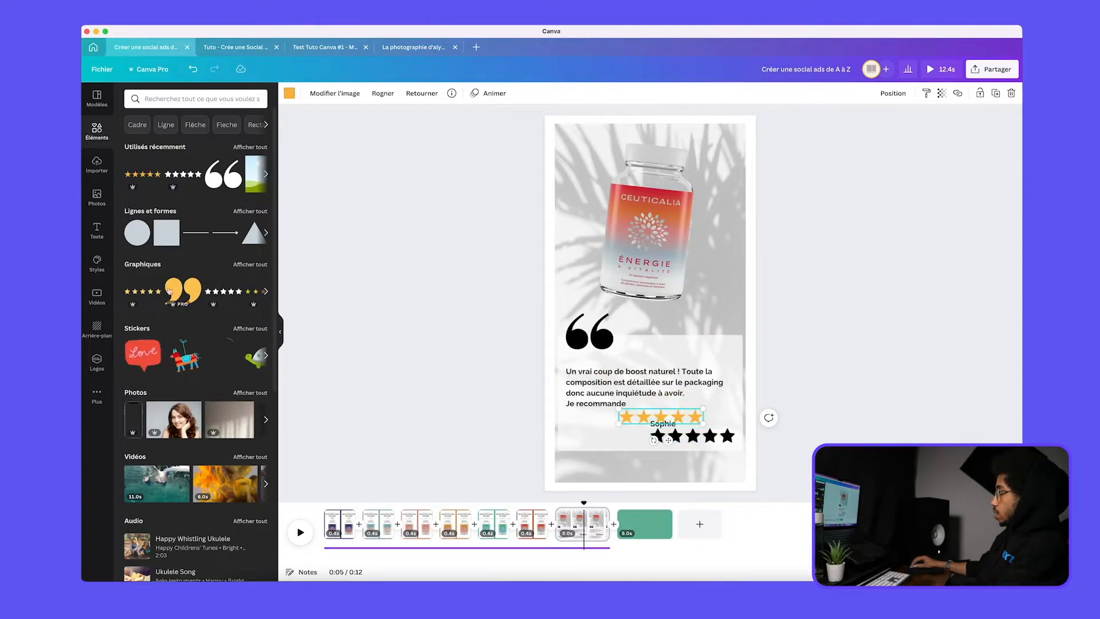
{"action": "left_click", "coordinate": [144, 291]}
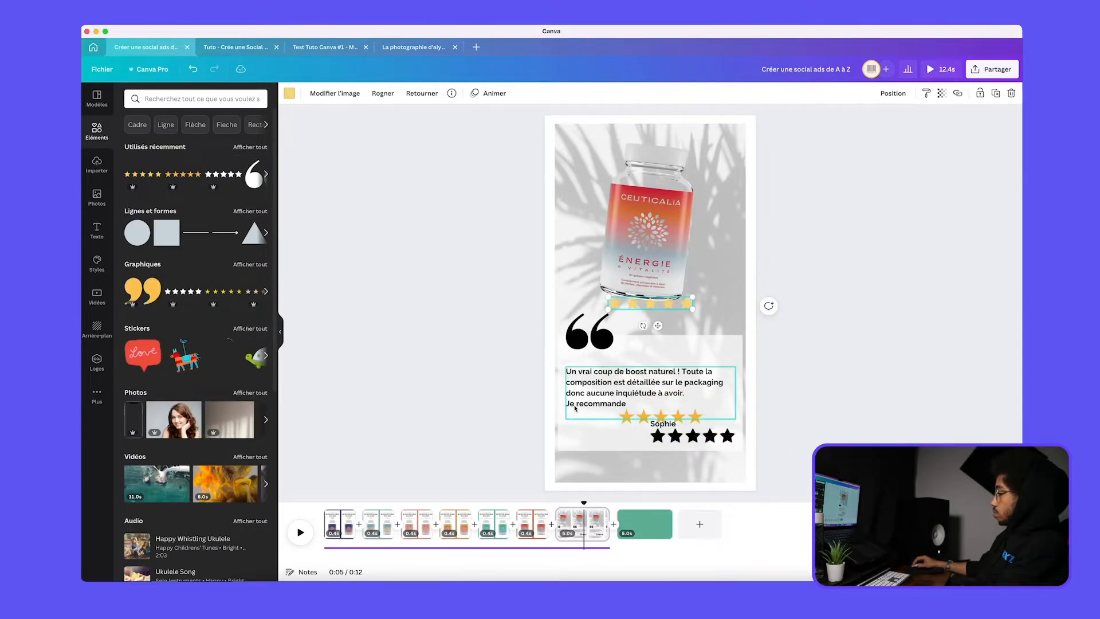
{"action": "left_click", "coordinate": [728, 437]}
{"action": "key", "text": "Delete"}
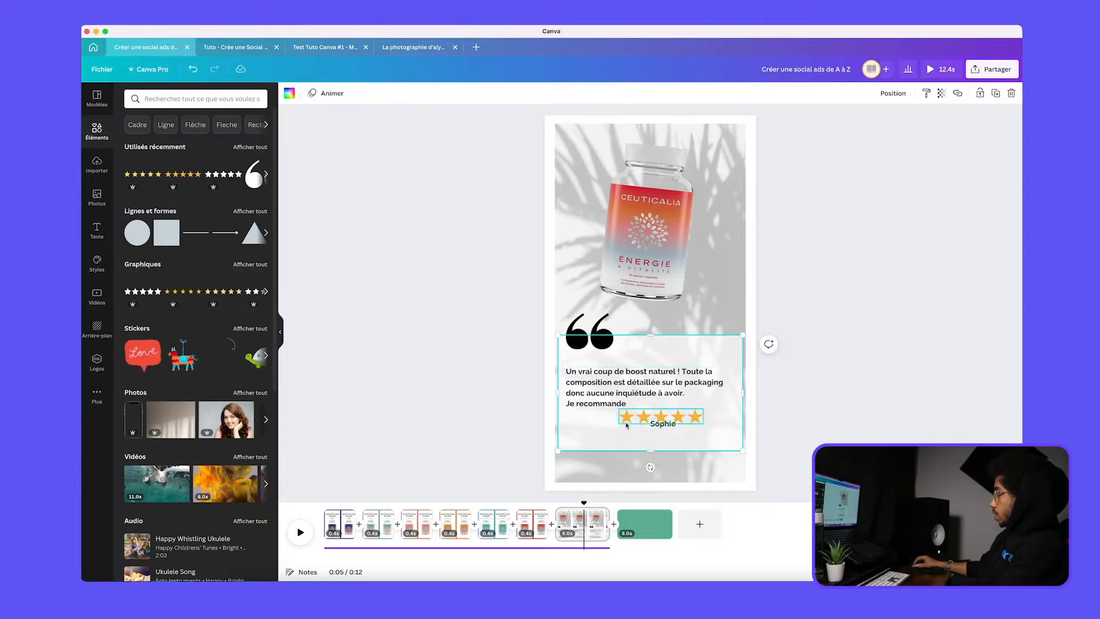
{"action": "left_click_drag", "start_coordinate": [625, 421], "coordinate": [656, 431]}
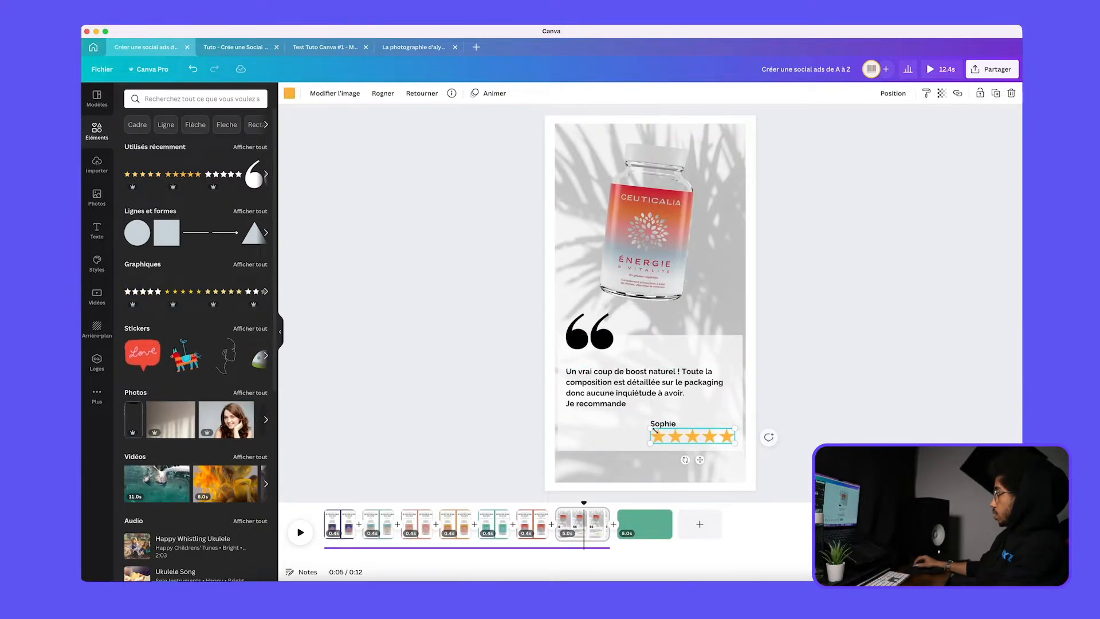
{"action": "left_click", "coordinate": [665, 427]}
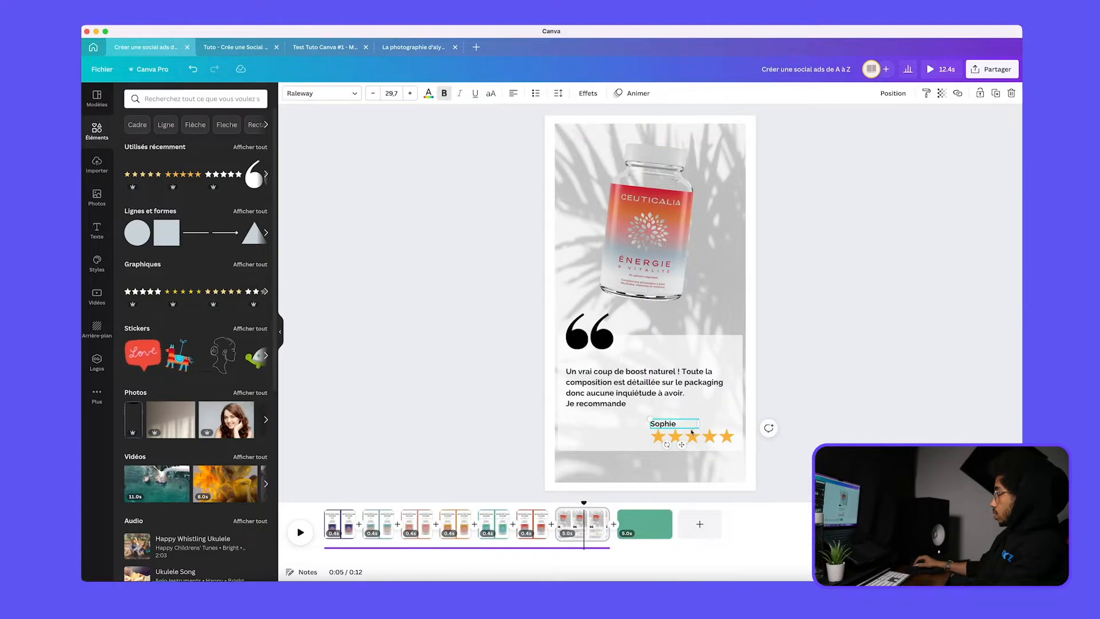
{"action": "left_click", "coordinate": [832, 411]}
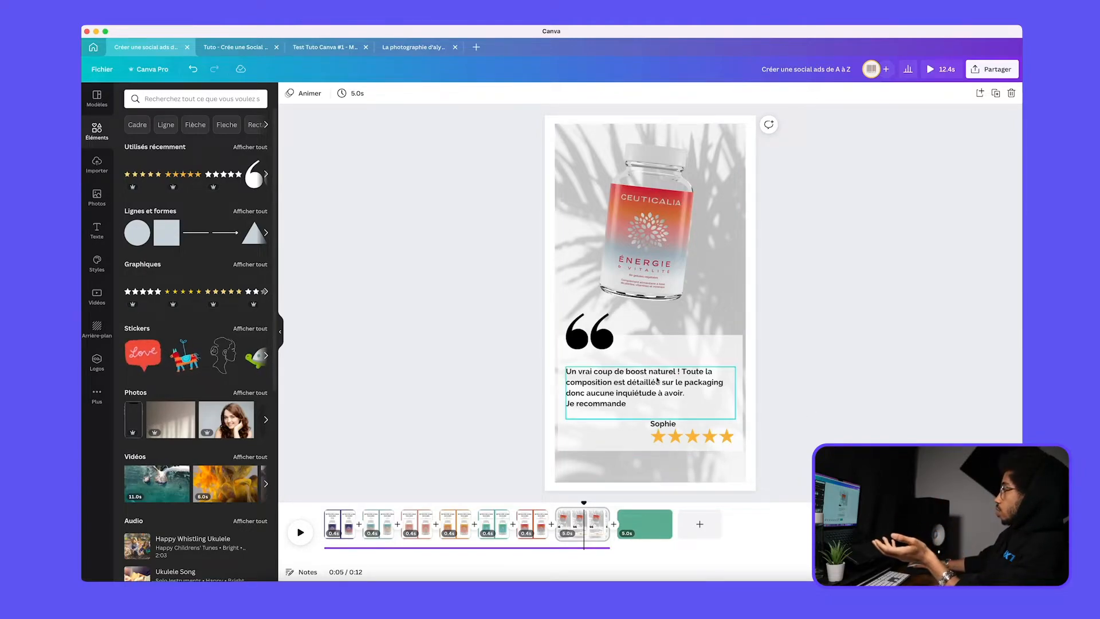
Narrow the semi-transparent white panel slightly on both sides
{"action": "left_click", "coordinate": [707, 357]}
{"action": "left_click_drag", "start_coordinate": [743, 388], "coordinate": [739, 389]}
{"action": "left_click", "coordinate": [962, 409]}
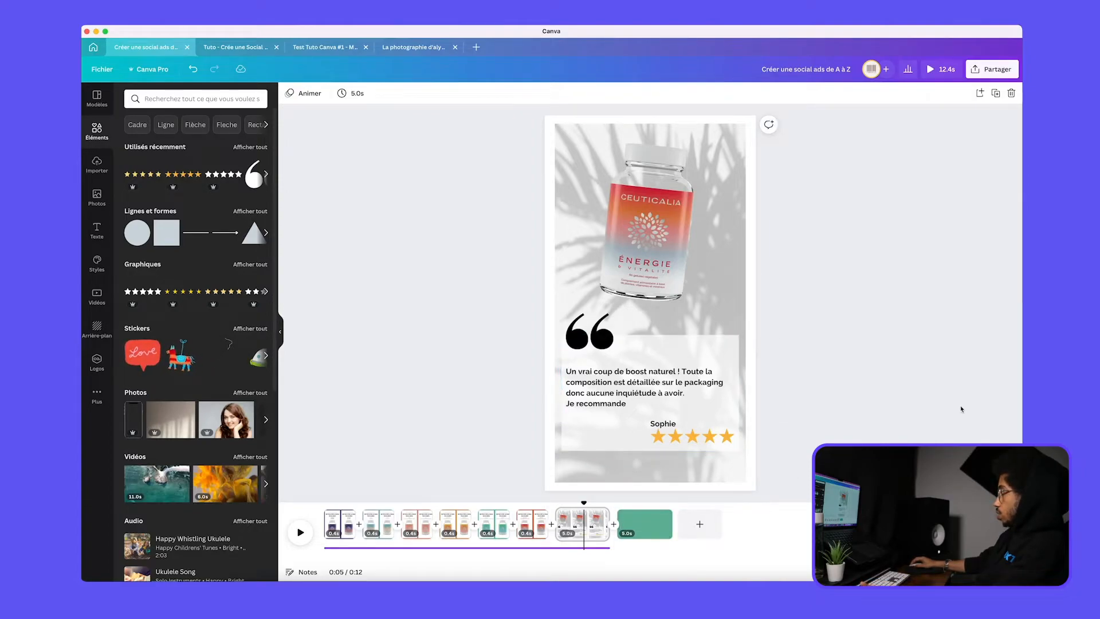
Duplicate the customer review page and delete the plain green page that follows it
{"action": "left_click", "coordinate": [641, 526]}
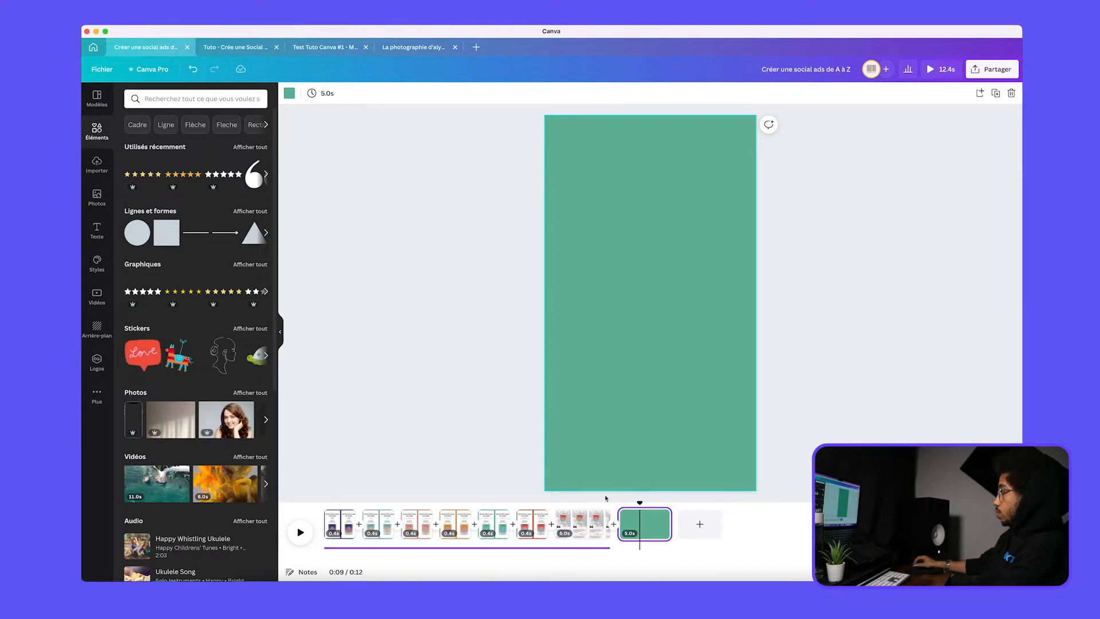
{"action": "left_click", "coordinate": [582, 530]}
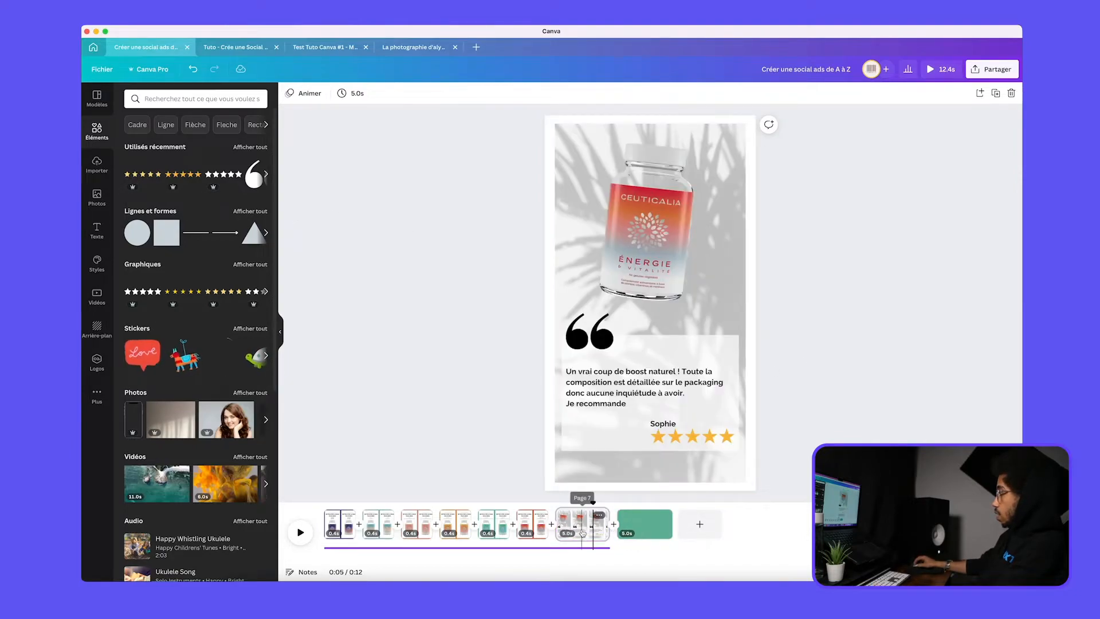
{"action": "key", "text": "super+d"}
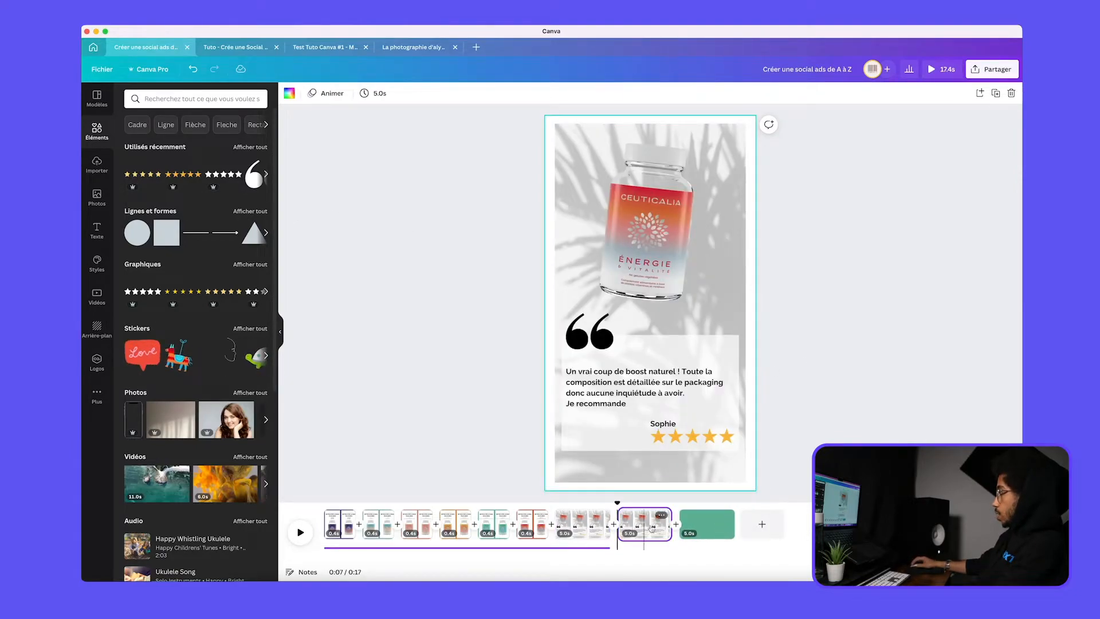
{"action": "left_click", "coordinate": [707, 526]}
{"action": "key", "text": "Delete"}
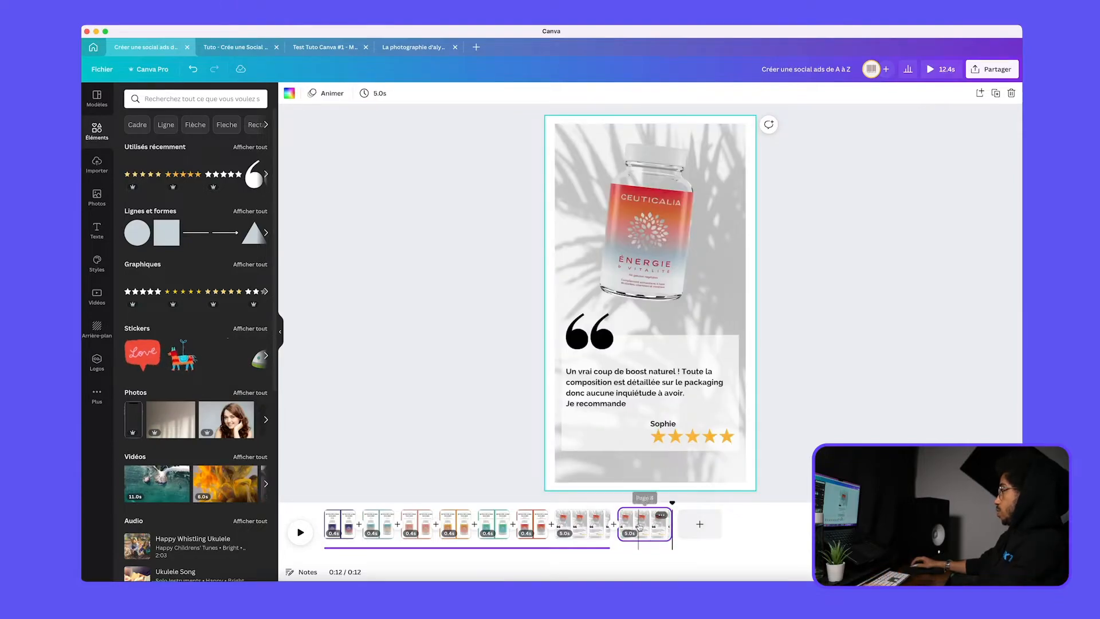
Delete the white panel, review text, reviewer name, stars, quotation marks and bottle from the duplicated page
{"action": "left_click", "coordinate": [683, 353]}
{"action": "key", "text": "Delete"}
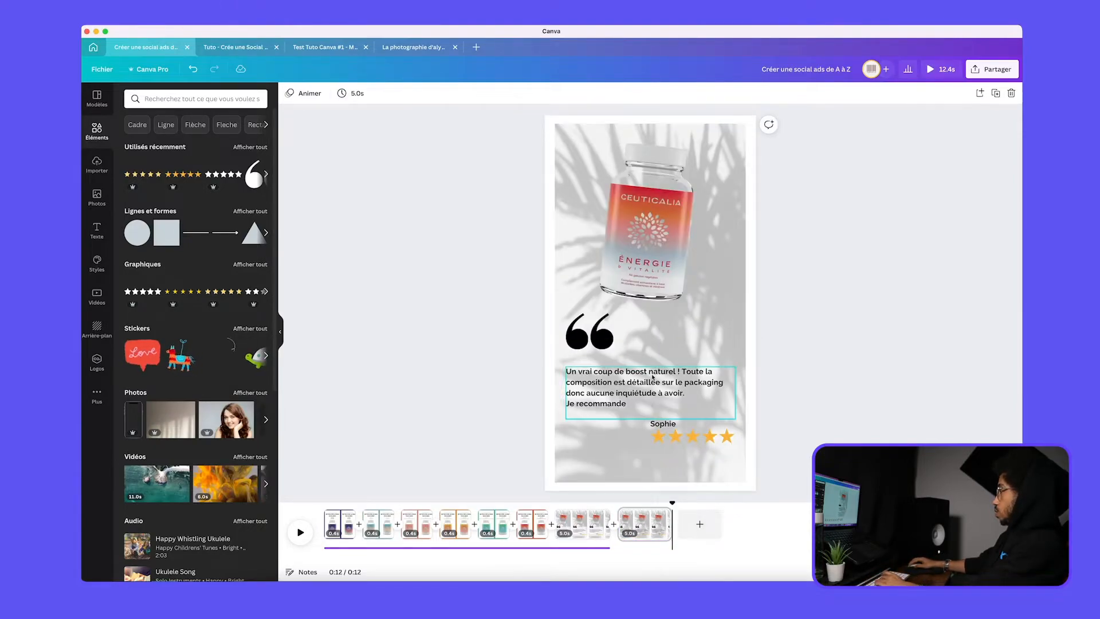
{"action": "left_click", "coordinate": [672, 391]}
{"action": "key", "text": "Delete"}
{"action": "left_click", "coordinate": [666, 424]}
{"action": "key", "text": "Delete"}
{"action": "left_click", "coordinate": [671, 437]}
{"action": "key", "text": "Delete"}
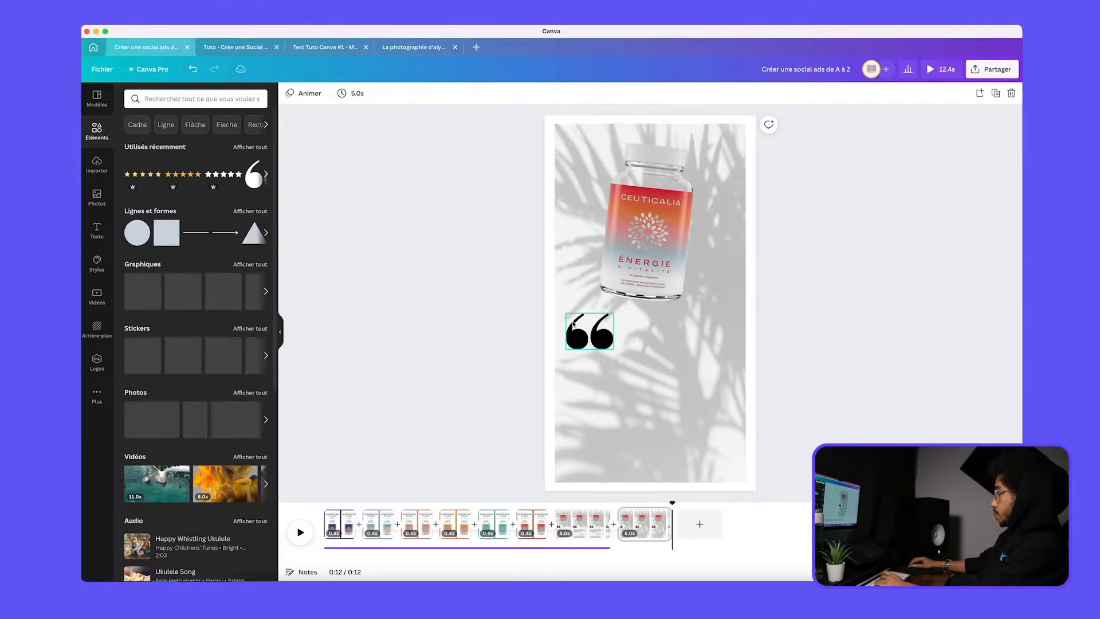
{"action": "left_click", "coordinate": [597, 337]}
{"action": "key", "text": "Delete"}
{"action": "left_click", "coordinate": [631, 285]}
{"action": "key", "text": "Delete"}
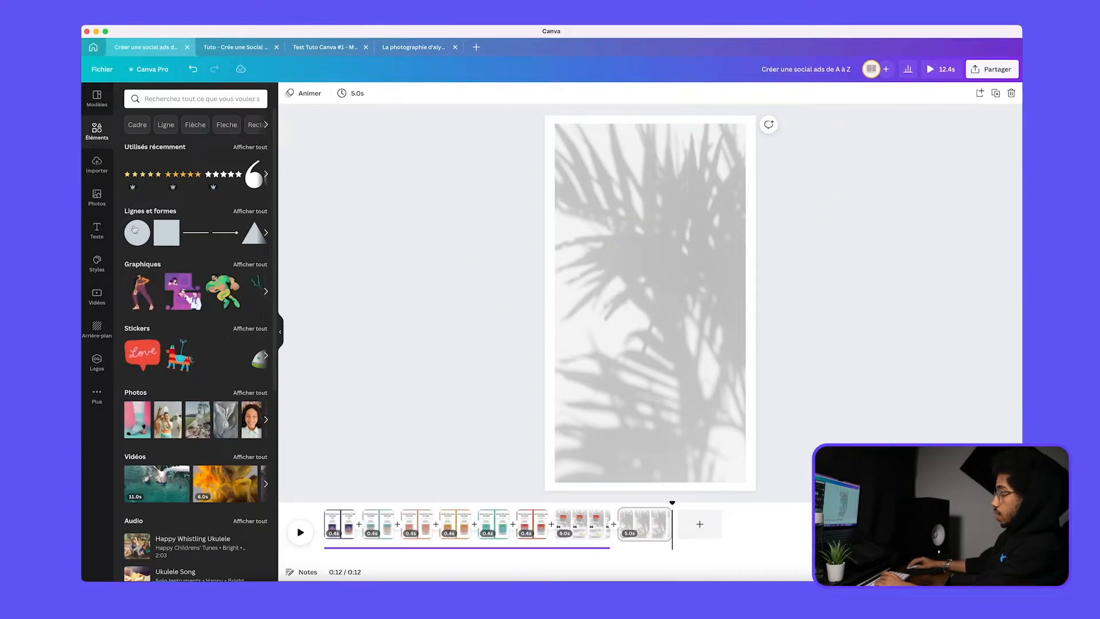
Add the uploaded Ceuticalia logo to the page and move it into the upper half
{"action": "left_click", "coordinate": [97, 165]}
{"action": "left_click", "coordinate": [225, 209]}
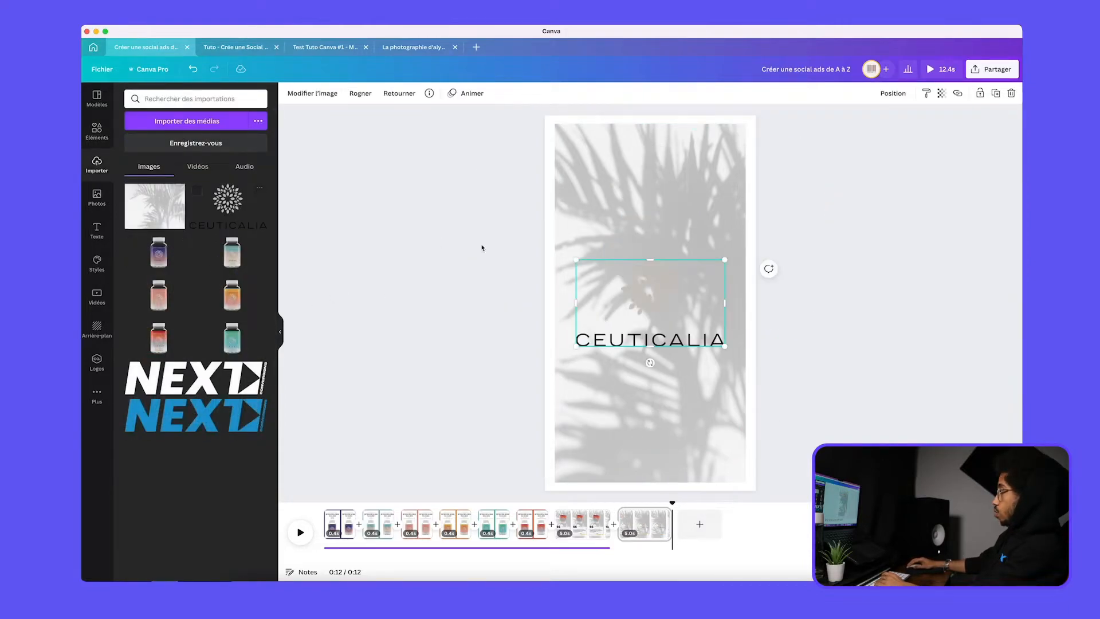
{"action": "left_click_drag", "start_coordinate": [675, 328], "coordinate": [654, 226]}
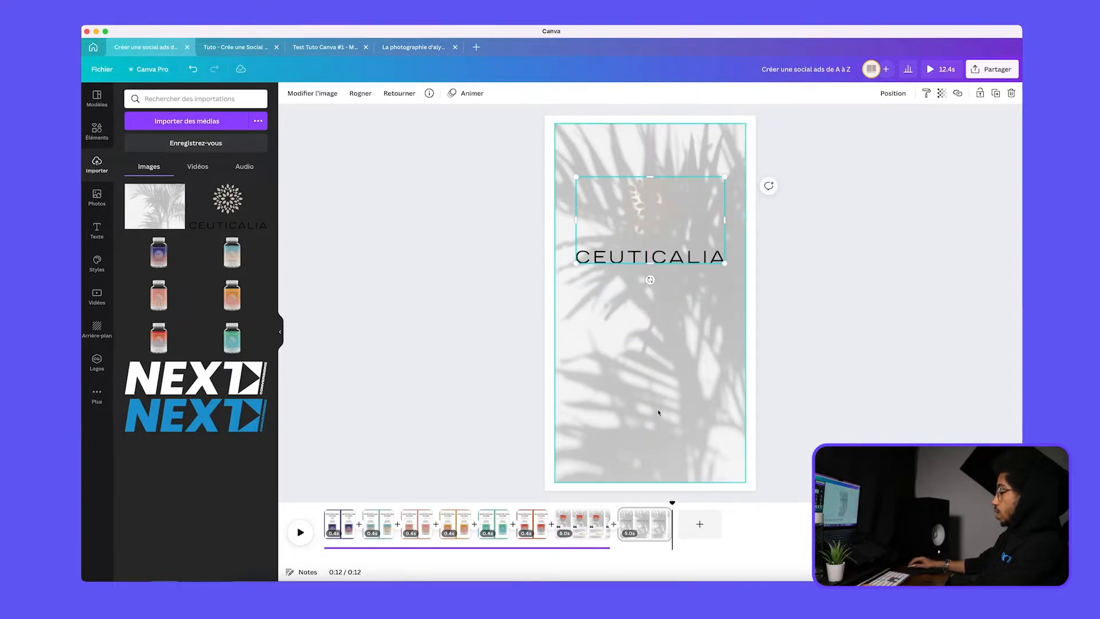
Undo the logo placement and all the deletions on the duplicated page, back to the full review layout
{"action": "key", "text": "super+z"}
{"action": "key", "text": "super+z"}
{"action": "key", "text": "super+z"}
{"action": "key", "text": "super+z"}
{"action": "key", "text": "super+z"}
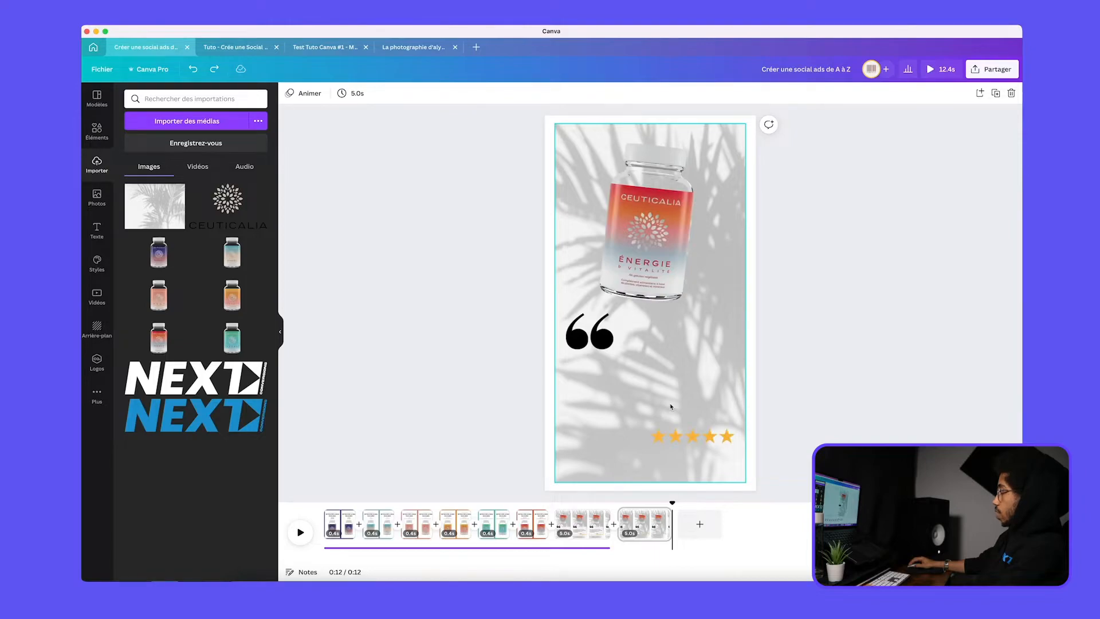
{"action": "key", "text": "super+z"}
{"action": "key", "text": "super+z"}
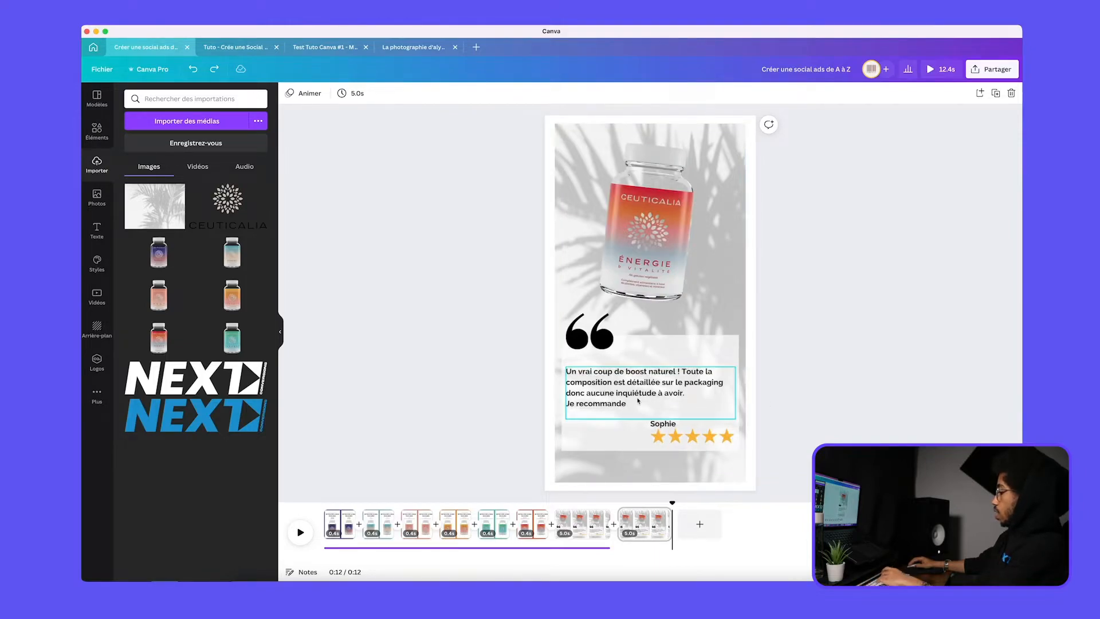
Delete the review text, reviewer name, stars, quotation marks and bottle from the duplicated page, keeping the white panel
{"action": "left_click", "coordinate": [638, 401]}
{"action": "key", "text": "Delete"}
{"action": "left_click", "coordinate": [665, 425]}
{"action": "key", "text": "Delete"}
{"action": "left_click", "coordinate": [673, 437]}
{"action": "key", "text": "Delete"}
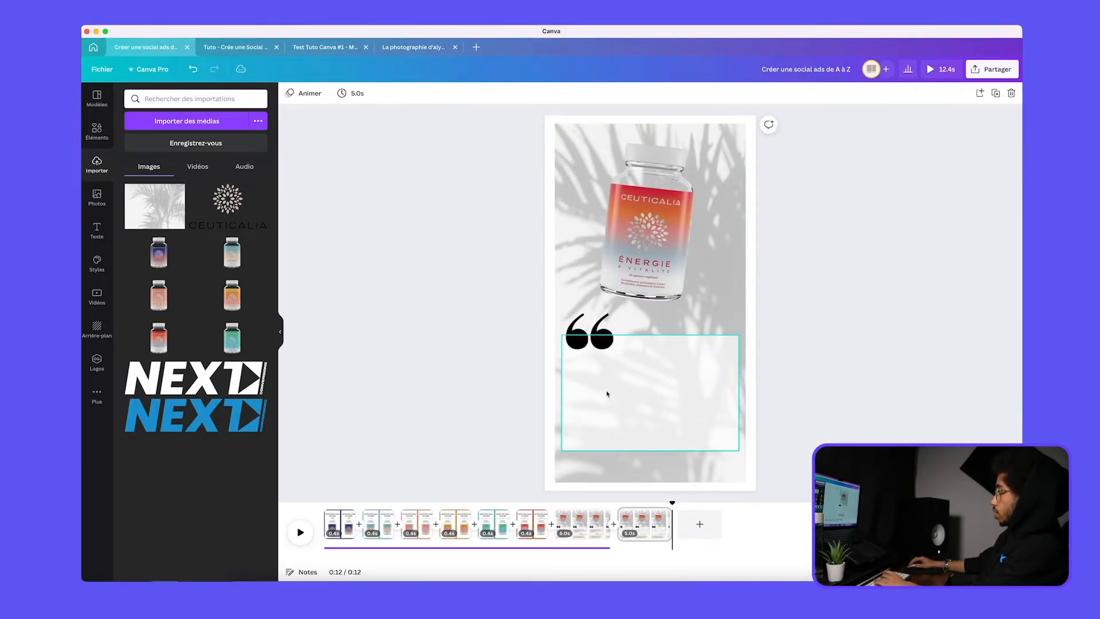
{"action": "left_click", "coordinate": [600, 339]}
{"action": "key", "text": "Delete"}
{"action": "left_click", "coordinate": [648, 320]}
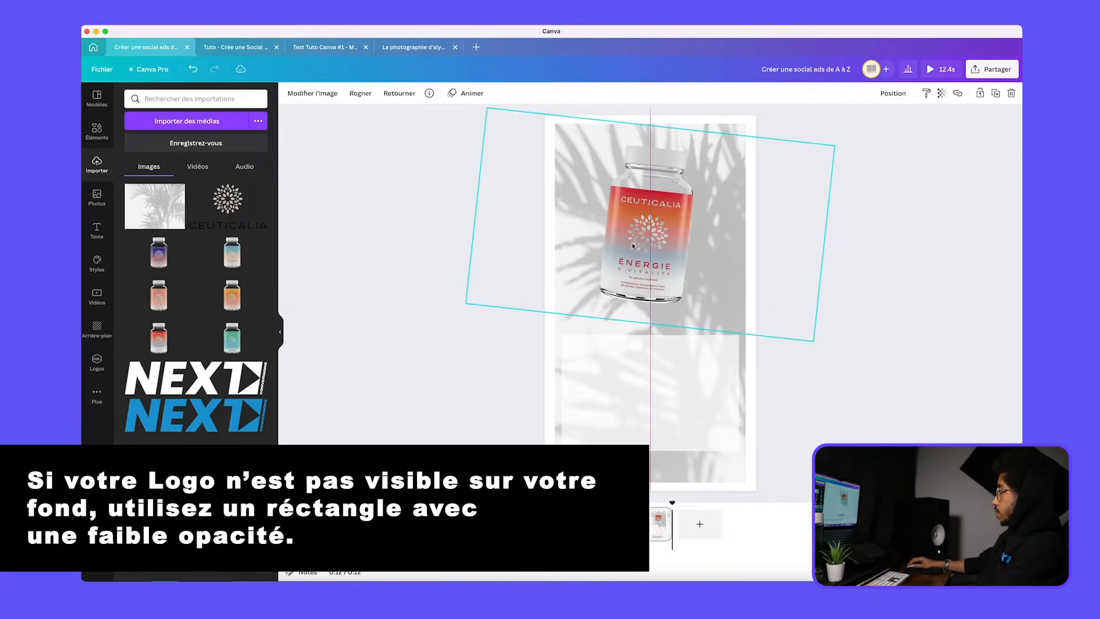
{"action": "left_click", "coordinate": [661, 378]}
{"action": "left_click", "coordinate": [654, 263]}
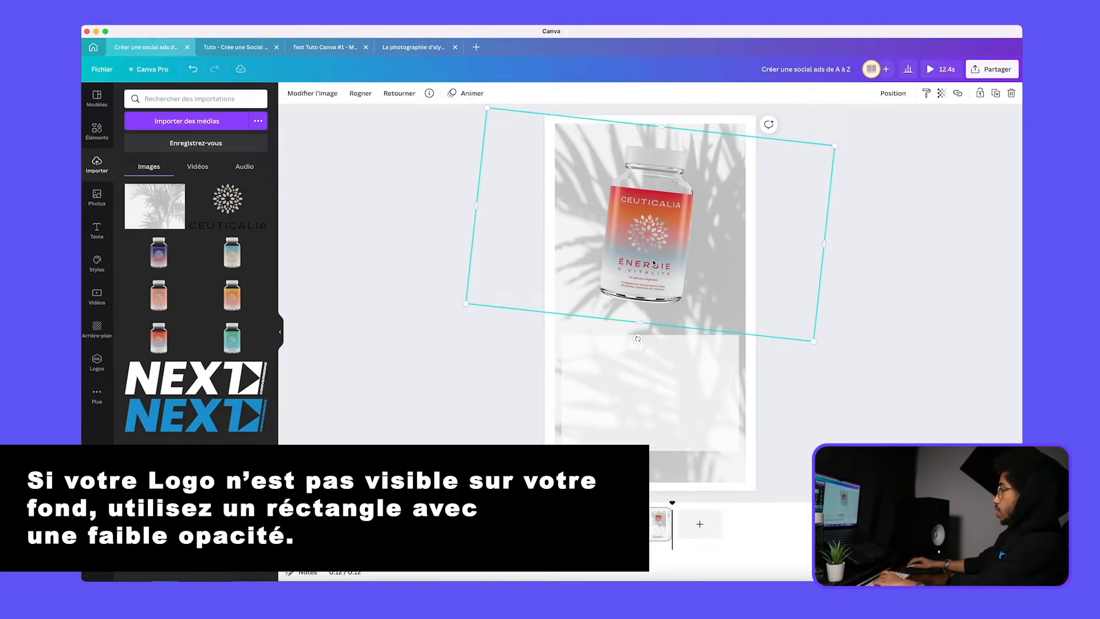
{"action": "key", "text": "Delete"}
Stretch the white panel upward over most of the page and place a reduced Ceuticalia logo centred in its upper part
{"action": "left_click", "coordinate": [651, 344]}
{"action": "left_click_drag", "start_coordinate": [649, 337], "coordinate": [648, 151]}
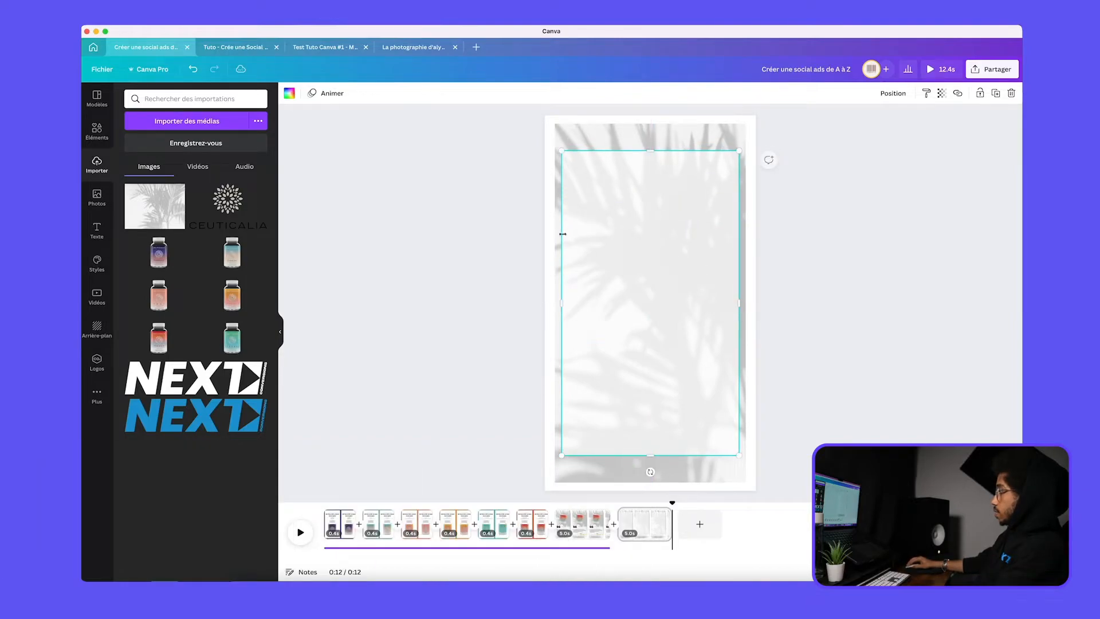
{"action": "left_click", "coordinate": [215, 205]}
{"action": "left_click_drag", "start_coordinate": [653, 293], "coordinate": [652, 203]}
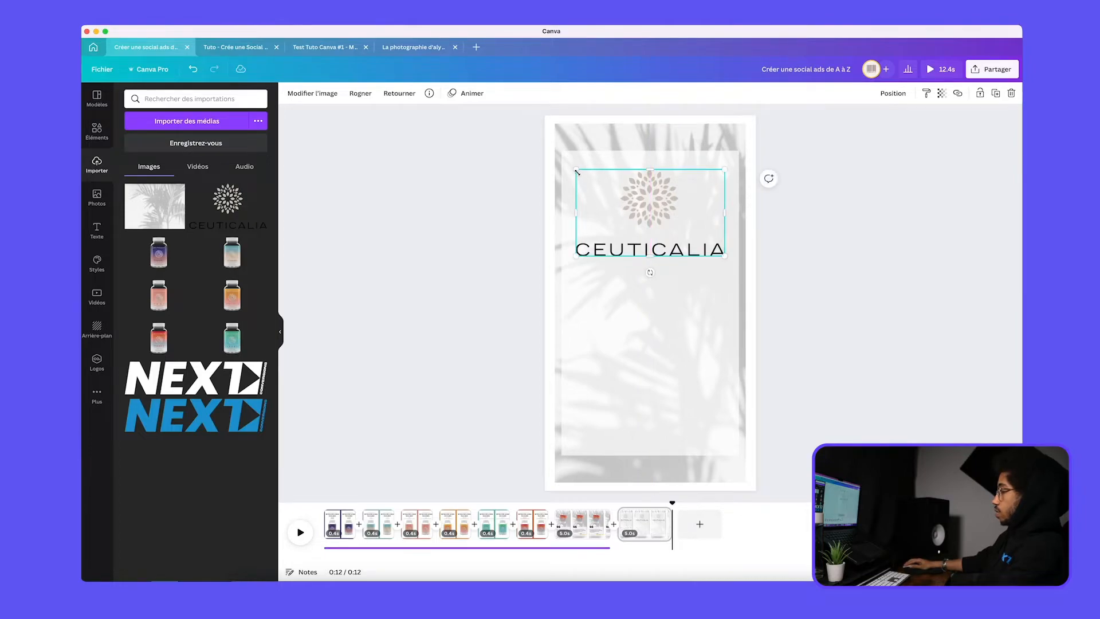
{"action": "left_click_drag", "start_coordinate": [577, 172], "coordinate": [651, 210]}
{"action": "left_click", "coordinate": [814, 308]}
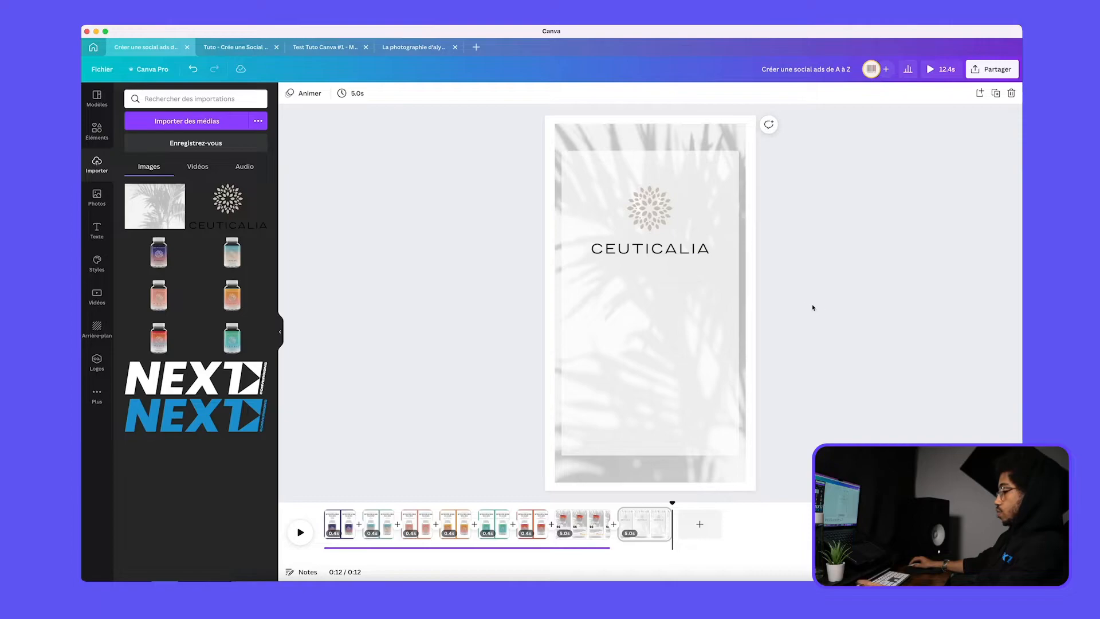
Add the bold slogan "RETROUVER LE BON ÉQUILIBRE" on two lines below the Ceuticalia logo and lower it slightly
{"action": "key", "text": "t"}
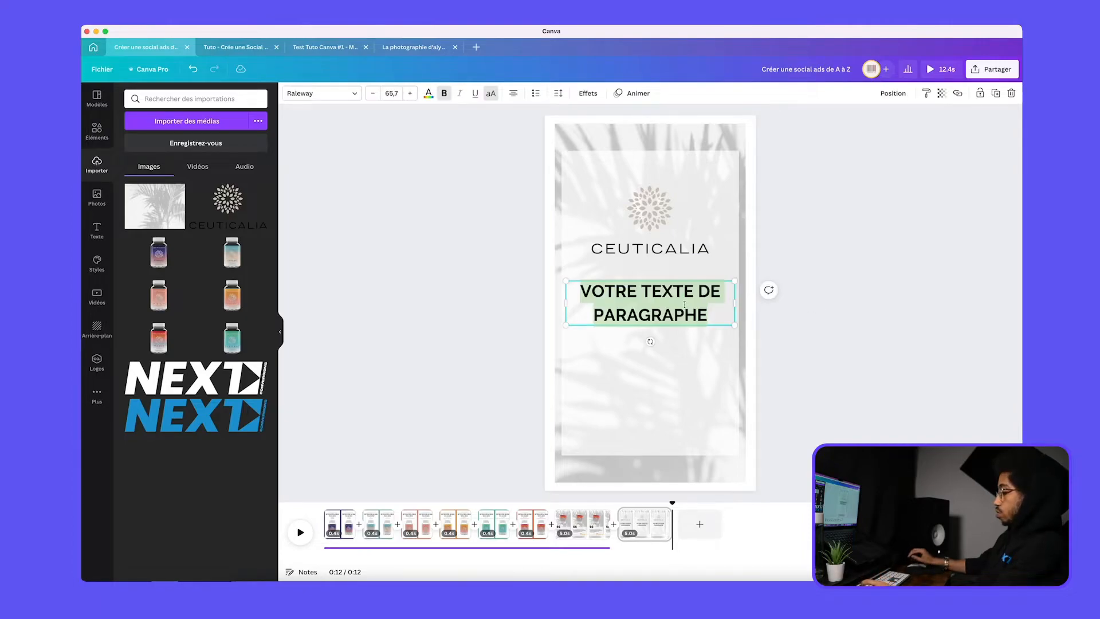
{"action": "type", "text": "RETROUVER"}
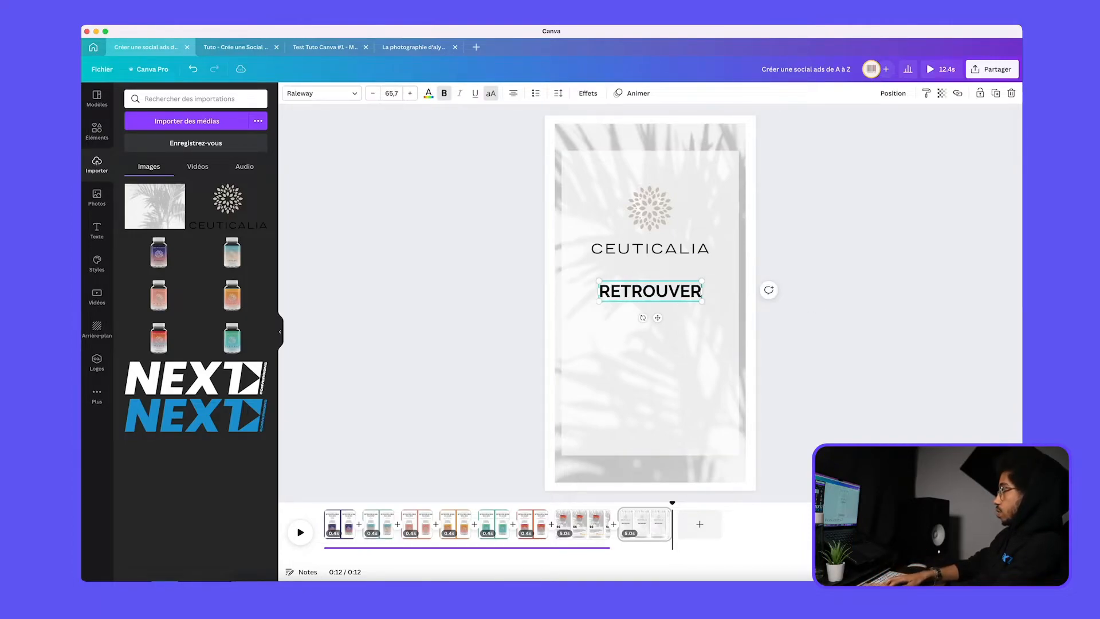
{"action": "type", "text": " LE BON A"}
{"action": "key", "text": "BackSpace"}
{"action": "key", "text": "BackSpace"}
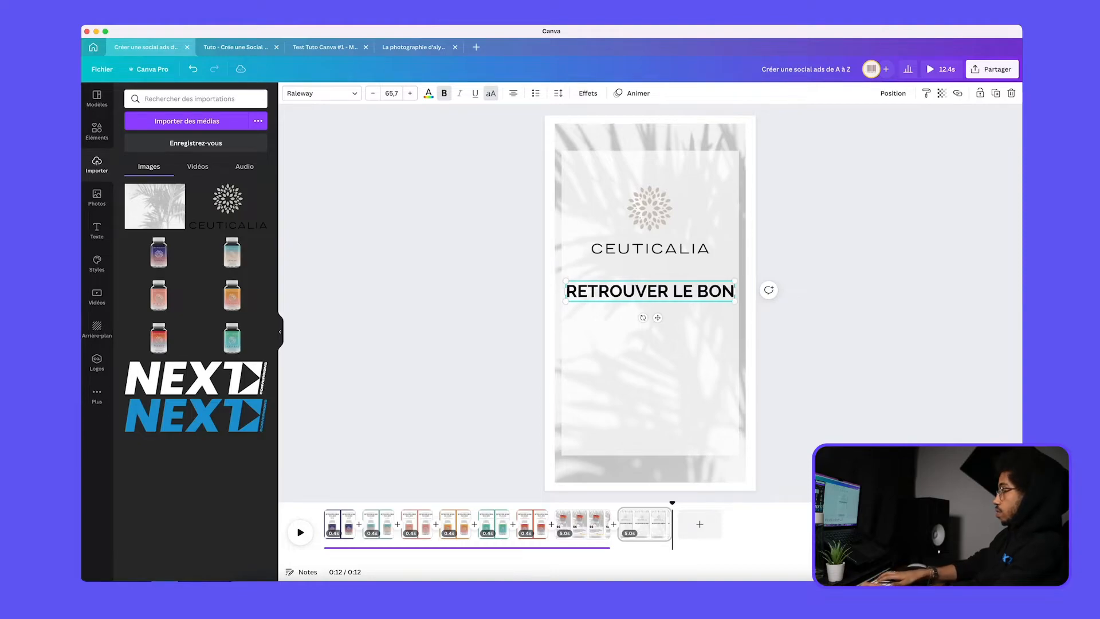
{"action": "key", "text": "Return"}
{"action": "type", "text": "ÉQUI"}
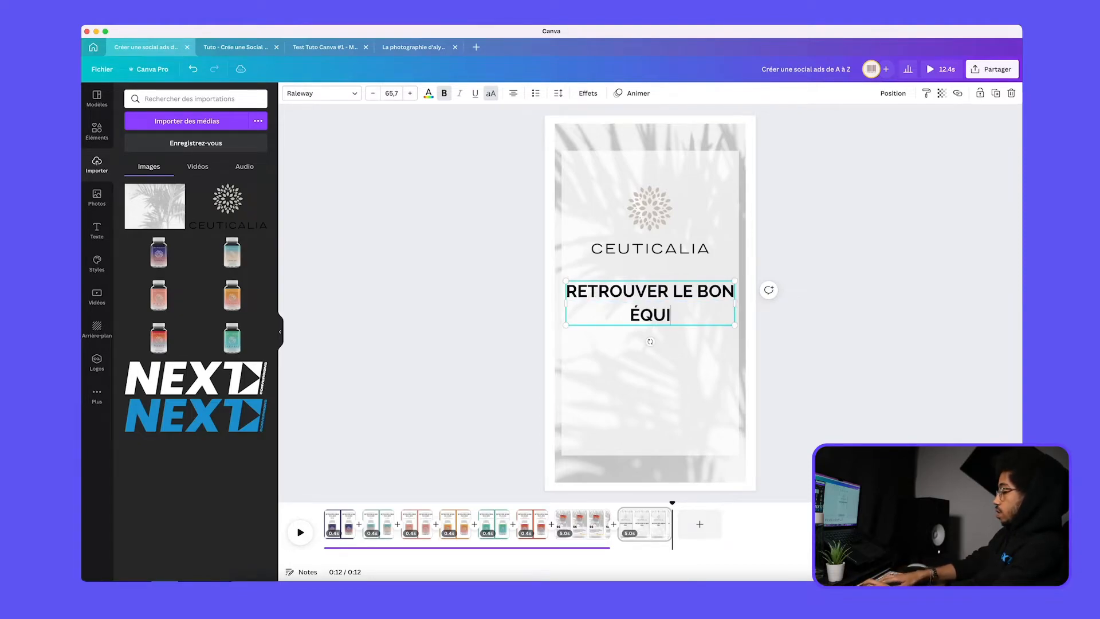
{"action": "type", "text": "LIBRE"}
{"action": "left_click", "coordinate": [840, 351]}
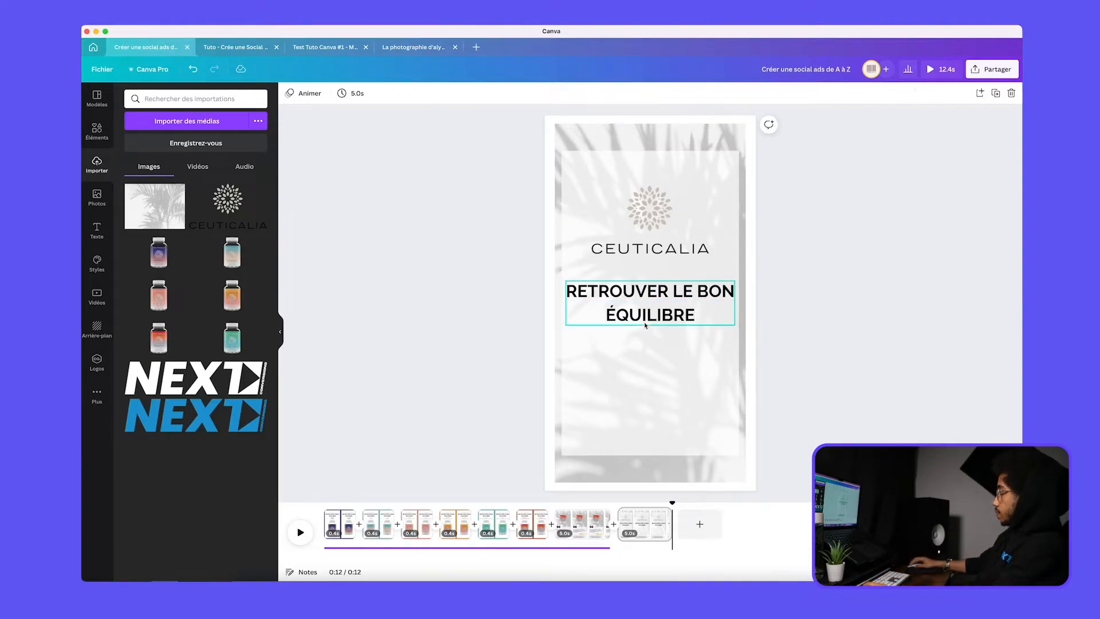
{"action": "left_click_drag", "start_coordinate": [659, 316], "coordinate": [659, 328]}
{"action": "left_click", "coordinate": [522, 310]}
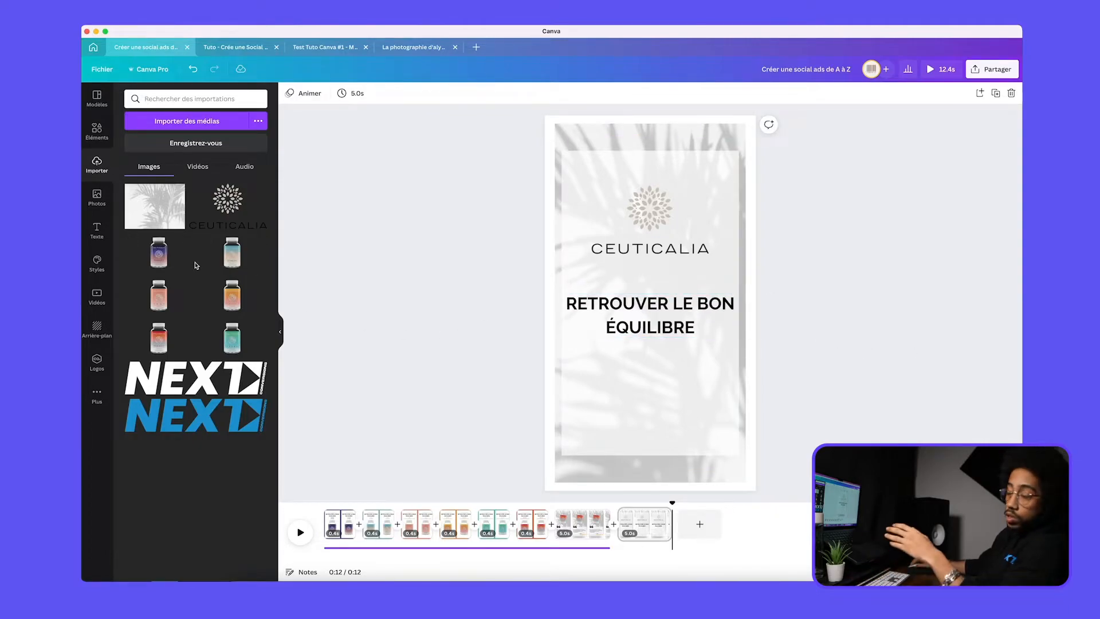
Add a rounded rectangle and flatten it into a button shape in the lower part of the panel, below the slogan
{"action": "left_click", "coordinate": [92, 129]}
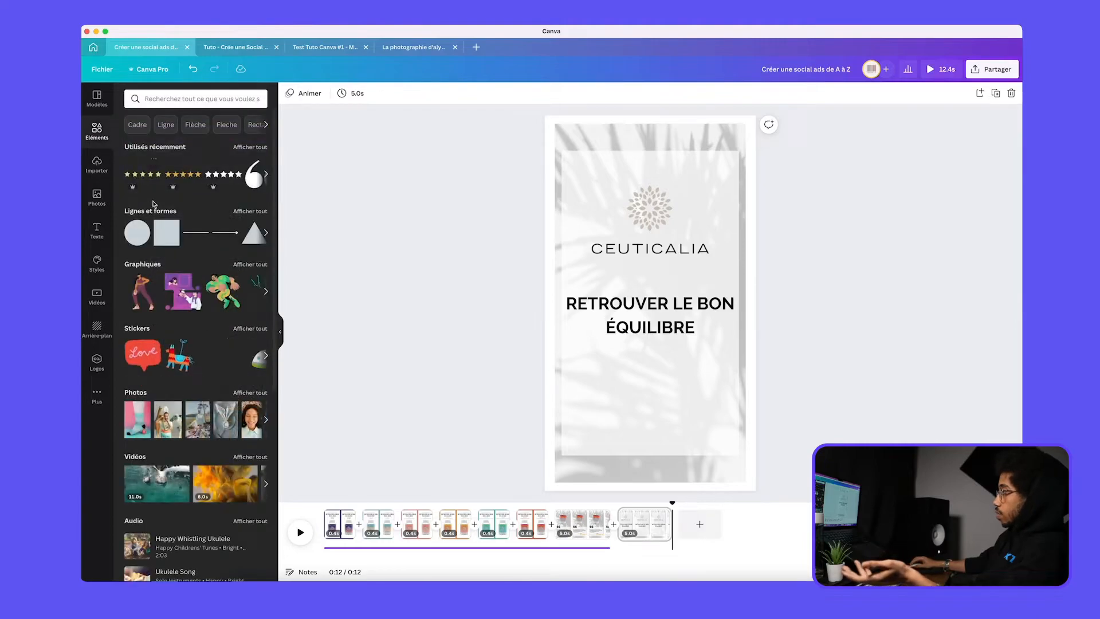
{"action": "left_click", "coordinate": [242, 212]}
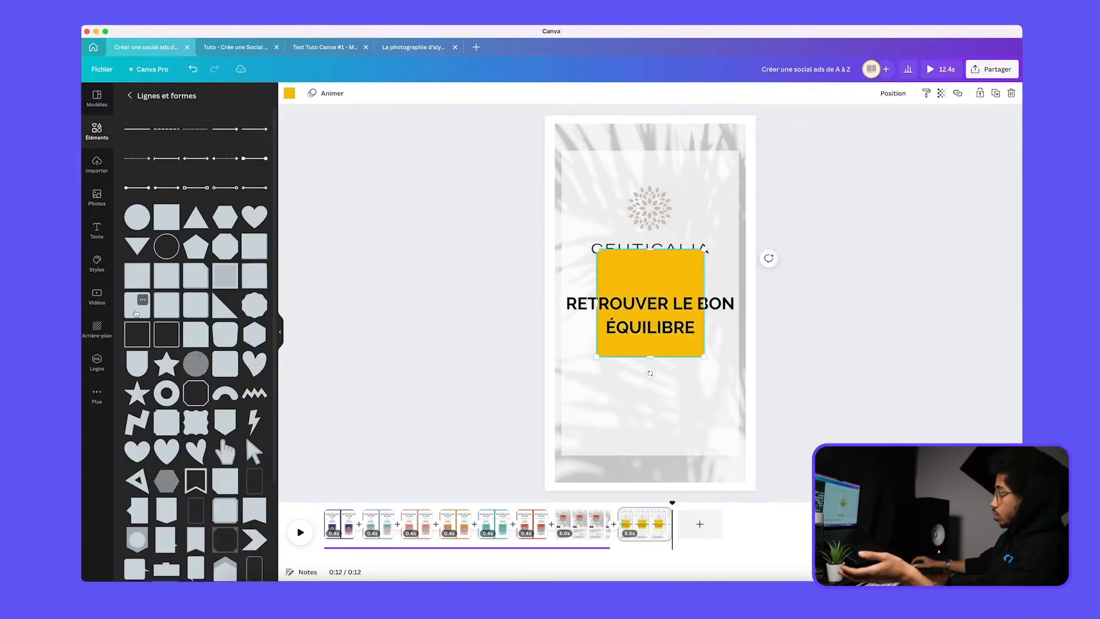
{"action": "left_click", "coordinate": [141, 301]}
{"action": "left_click_drag", "start_coordinate": [672, 278], "coordinate": [658, 412]}
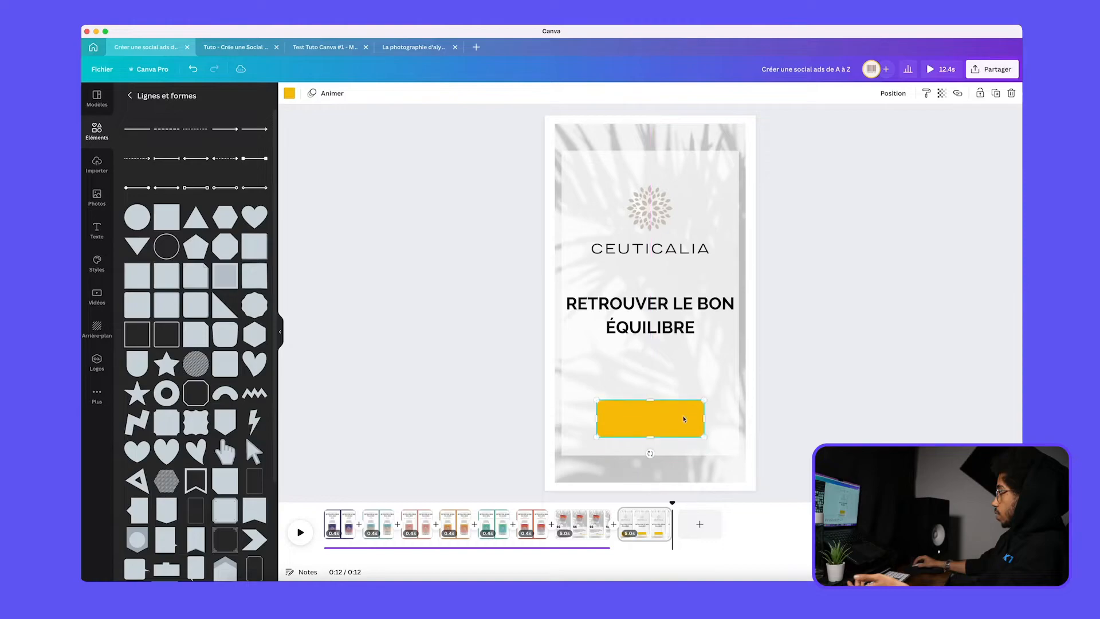
Fill the button rectangle with black and raise it slightly, centred on the page
{"action": "left_click", "coordinate": [289, 93]}
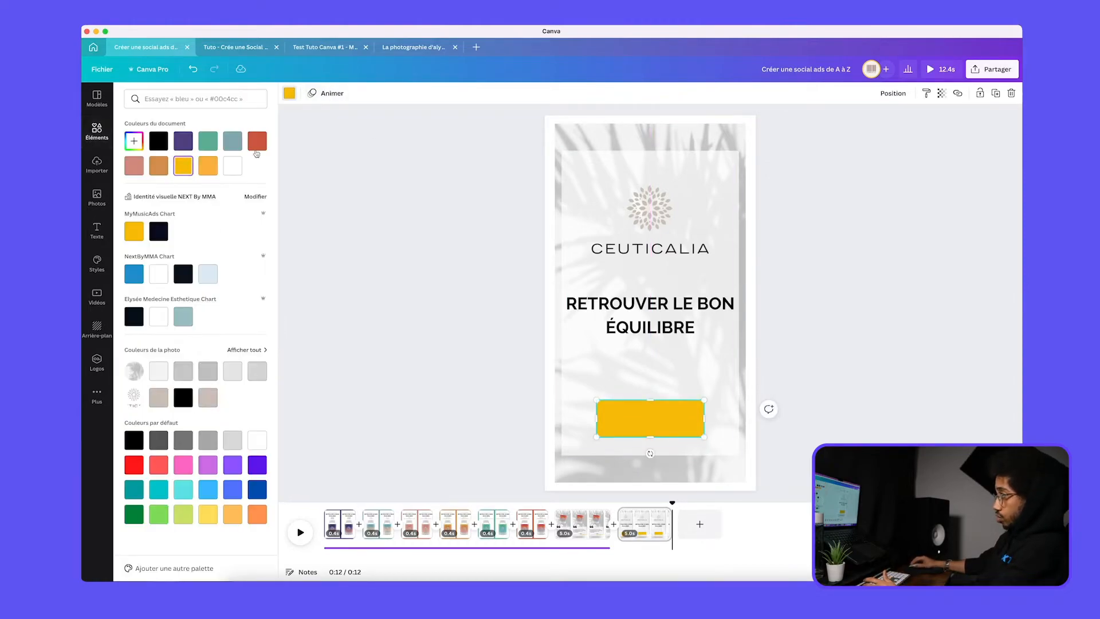
{"action": "left_click", "coordinate": [133, 445]}
{"action": "key", "text": "Escape"}
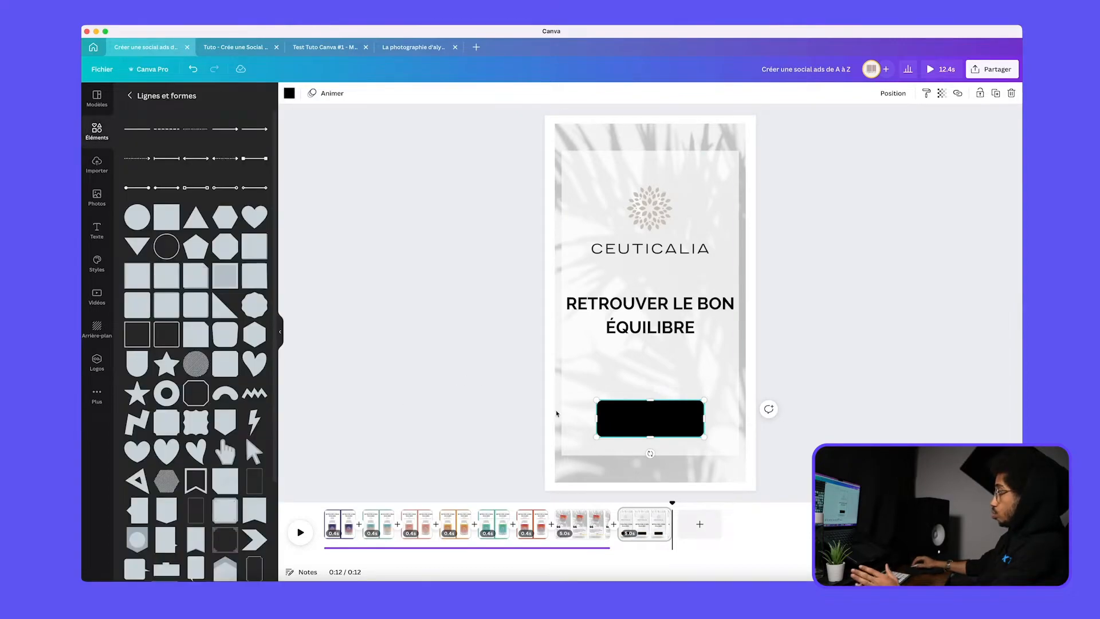
{"action": "left_click_drag", "start_coordinate": [666, 420], "coordinate": [666, 413]}
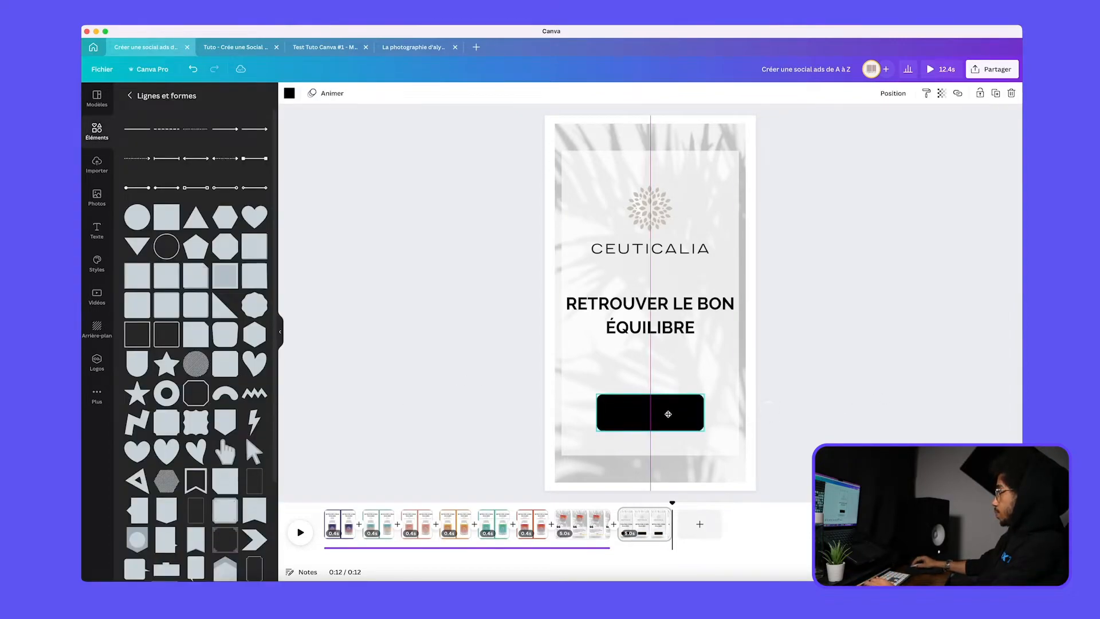
Add a new text reading "DECOUVRIR NOS GAMMES" on two lines
{"action": "key", "text": "t"}
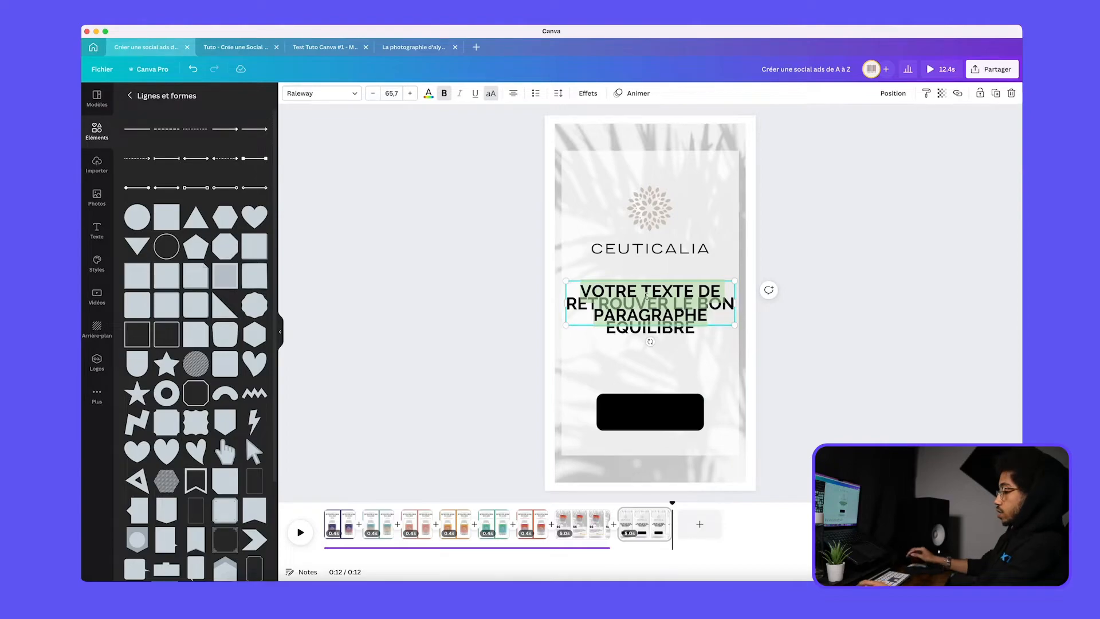
{"action": "type", "text": "EN SAVOIR PLUS"}
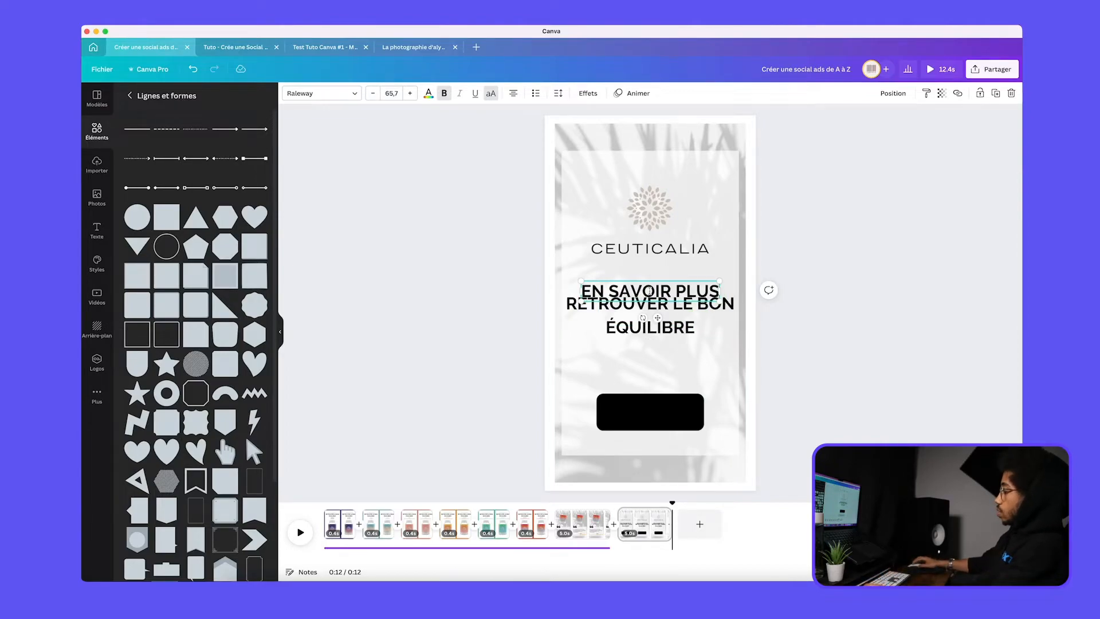
{"action": "key", "text": "super+a"}
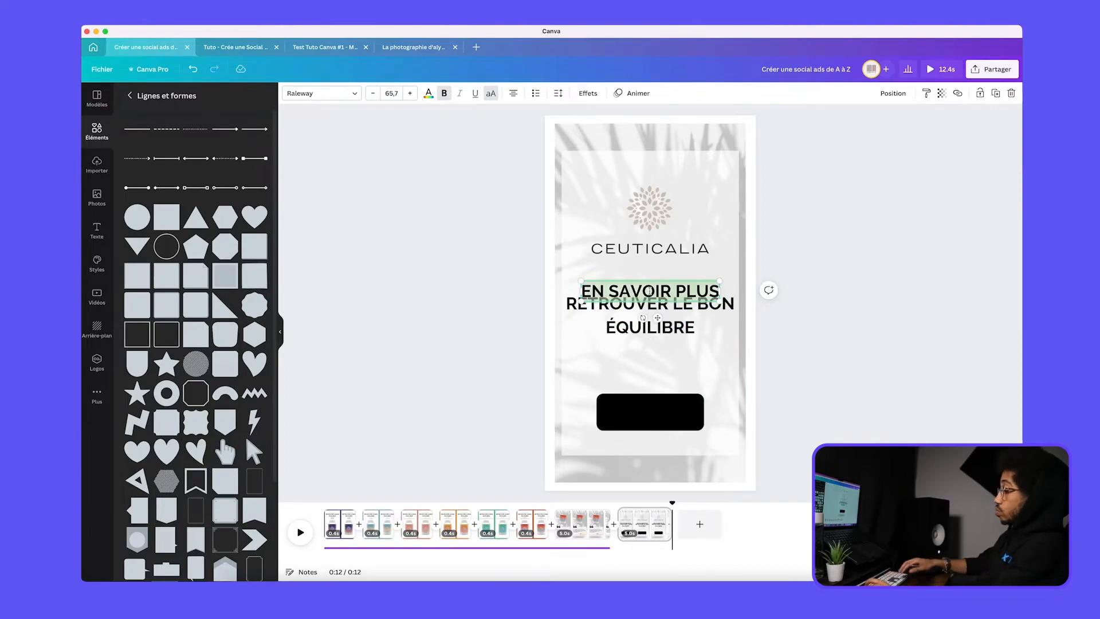
{"action": "type", "text": "DECOUVRIR"}
{"action": "key", "text": "Return"}
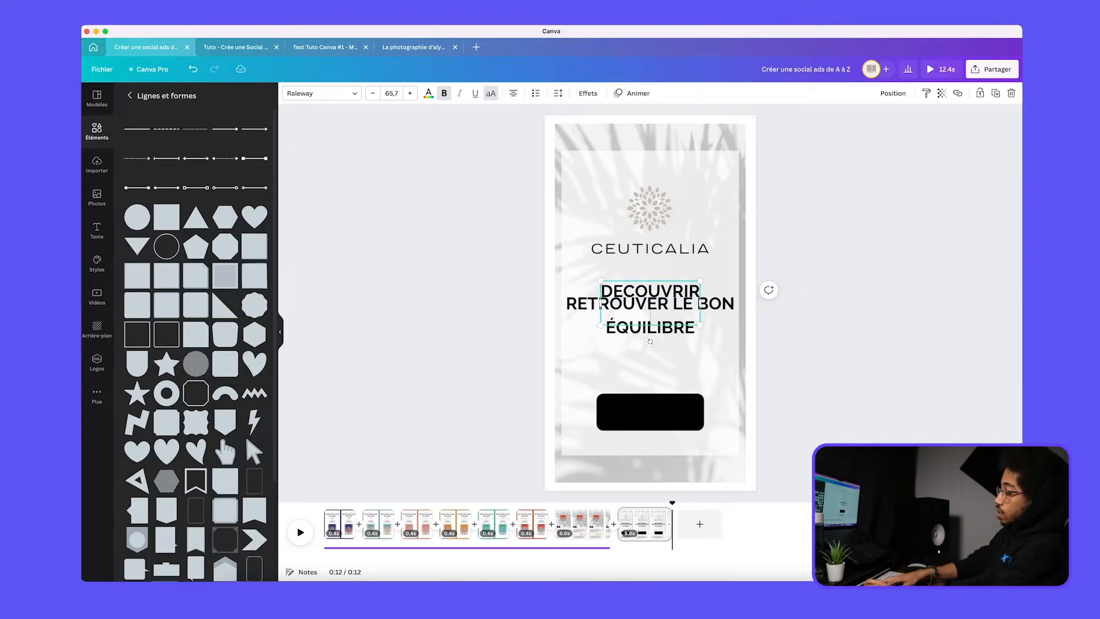
{"action": "type", "text": "NOS GAMMES"}
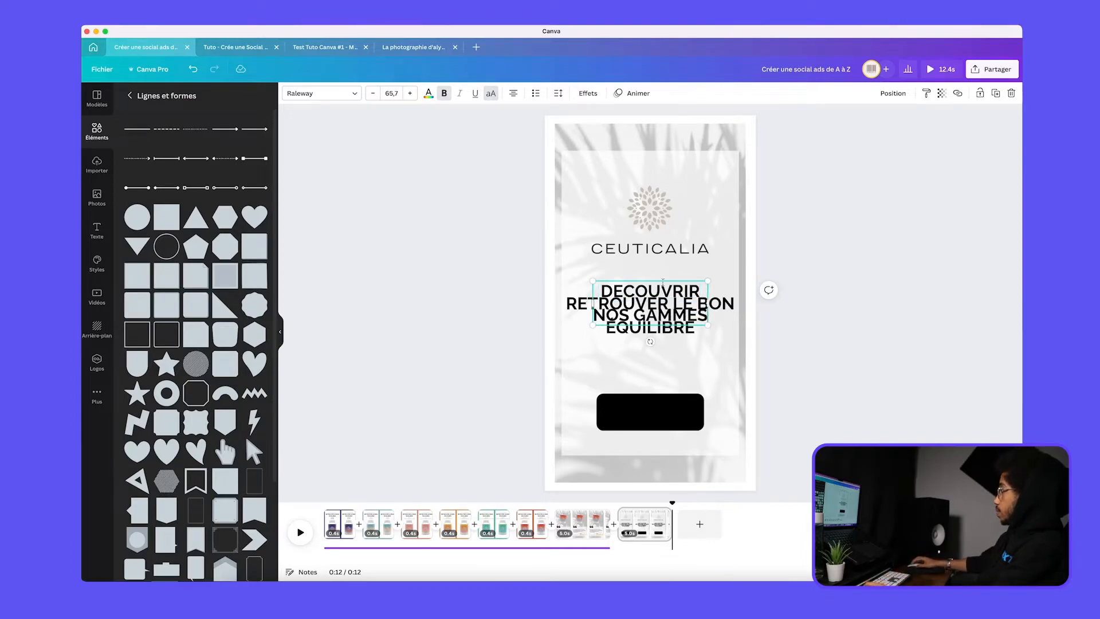
Move the "DECOUVRIR NOS GAMMES" text onto the black button and colour it white
{"action": "left_click", "coordinate": [662, 271]}
{"action": "left_click_drag", "start_coordinate": [649, 286], "coordinate": [644, 391]}
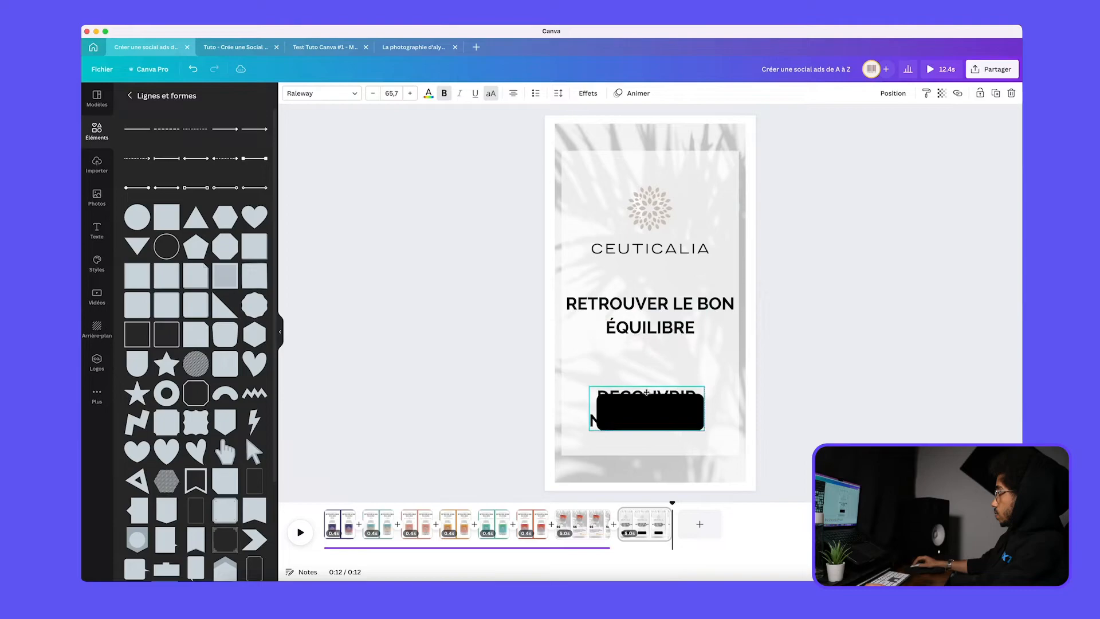
{"action": "left_click", "coordinate": [429, 93]}
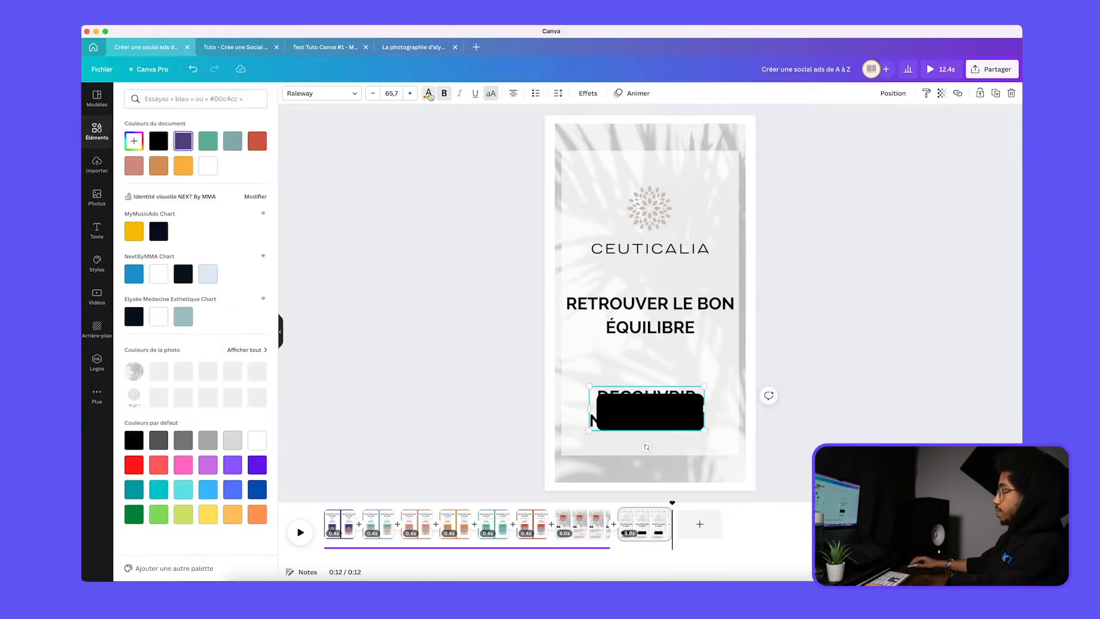
{"action": "left_click", "coordinate": [208, 166]}
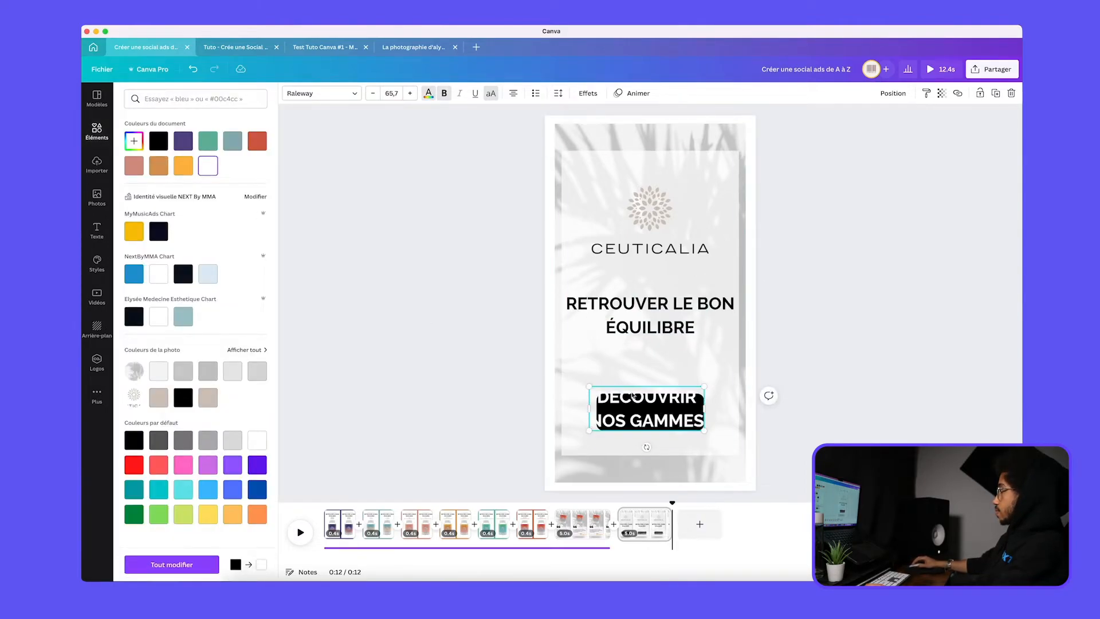
Reduce the button text to size 34,2, centre it on the button and narrow the black rectangle around it
{"action": "left_click_drag", "start_coordinate": [589, 385], "coordinate": [652, 395]}
{"action": "left_click", "coordinate": [605, 410]}
{"action": "left_click", "coordinate": [682, 408]}
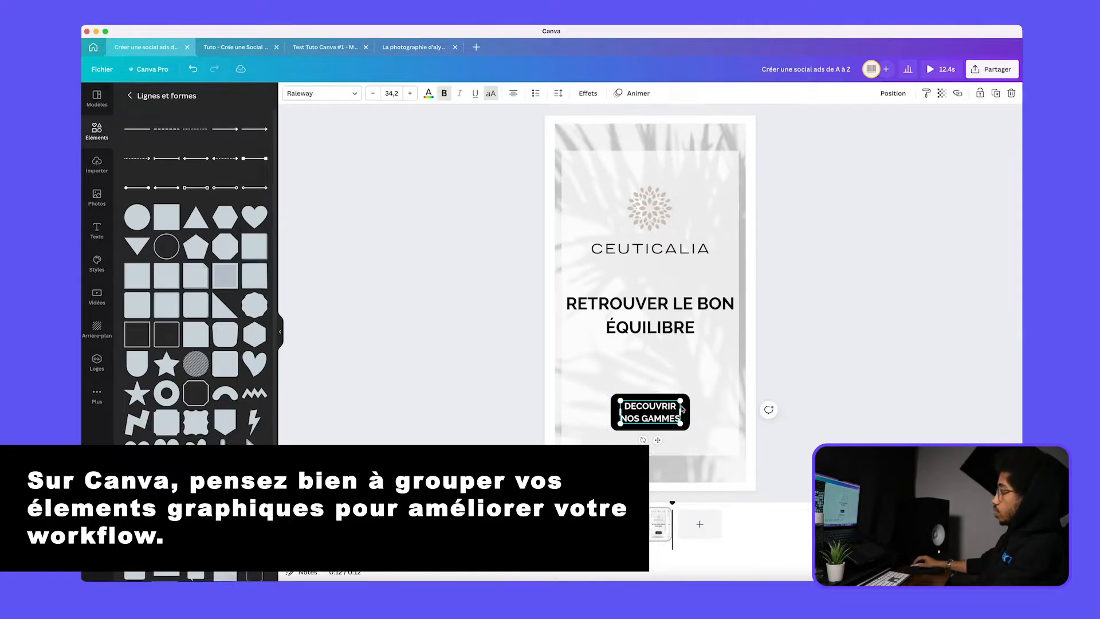
Group the black rectangle with its "DECOUVRIR NOS GAMMES" text
{"action": "left_click", "coordinate": [583, 383]}
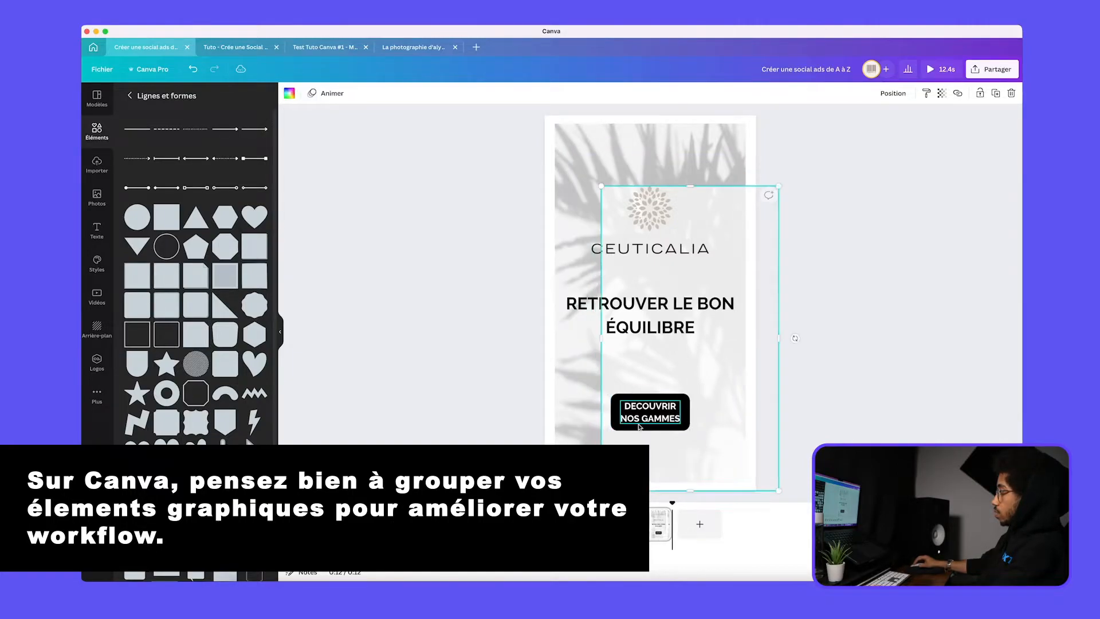
{"action": "left_click", "coordinate": [619, 412]}
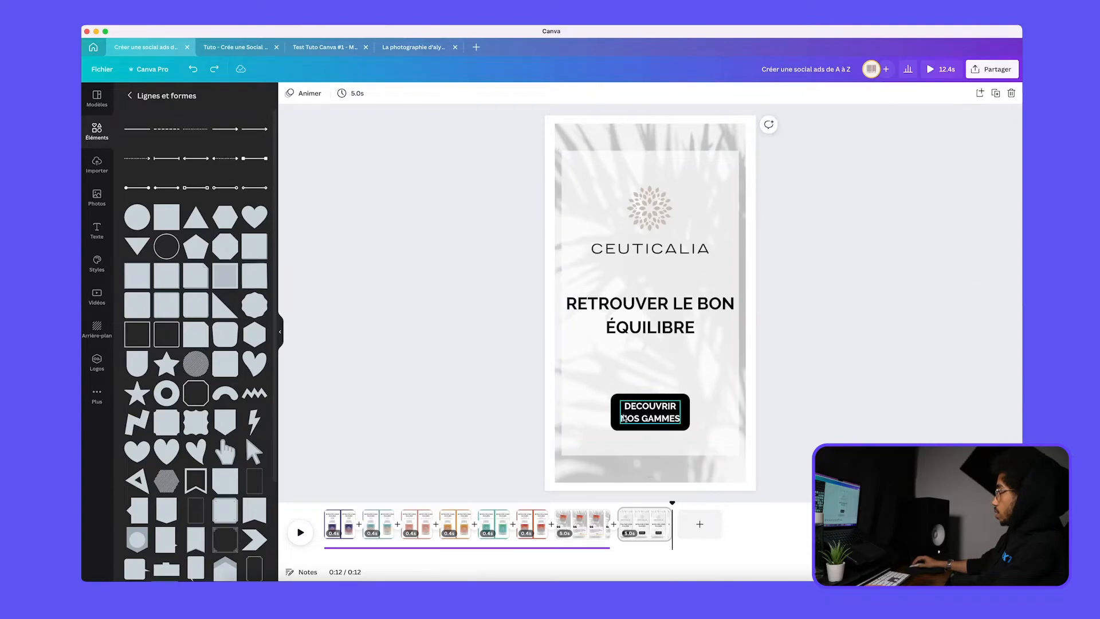
{"action": "left_click", "coordinate": [607, 412]}
{"action": "left_click", "coordinate": [618, 411]}
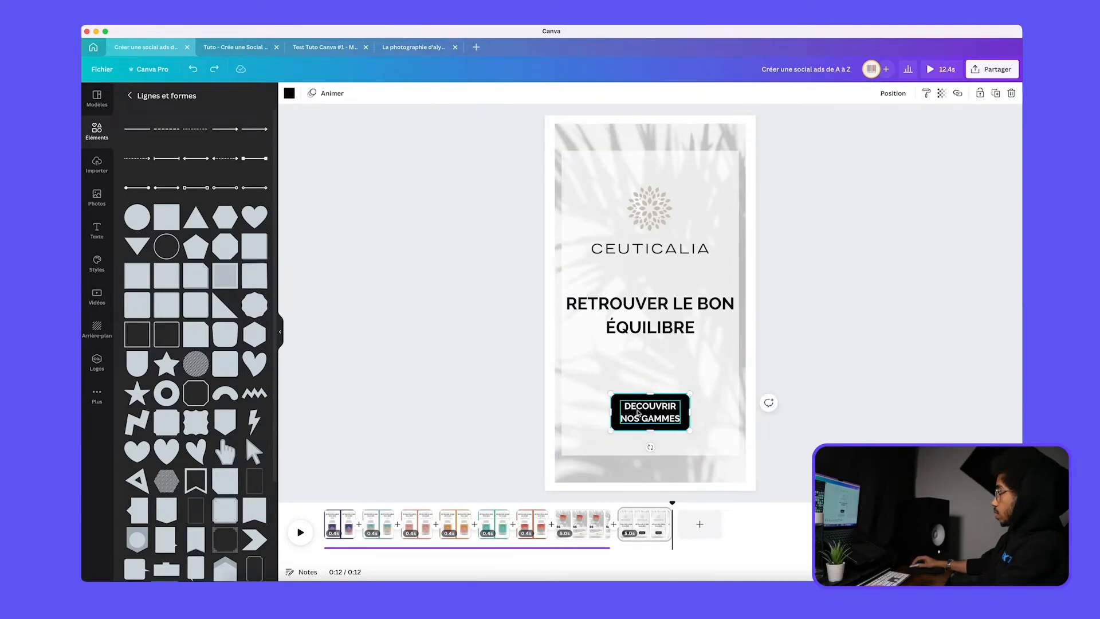
{"action": "left_click", "coordinate": [649, 418], "text": "shift"}
{"action": "key", "text": "super+g"}
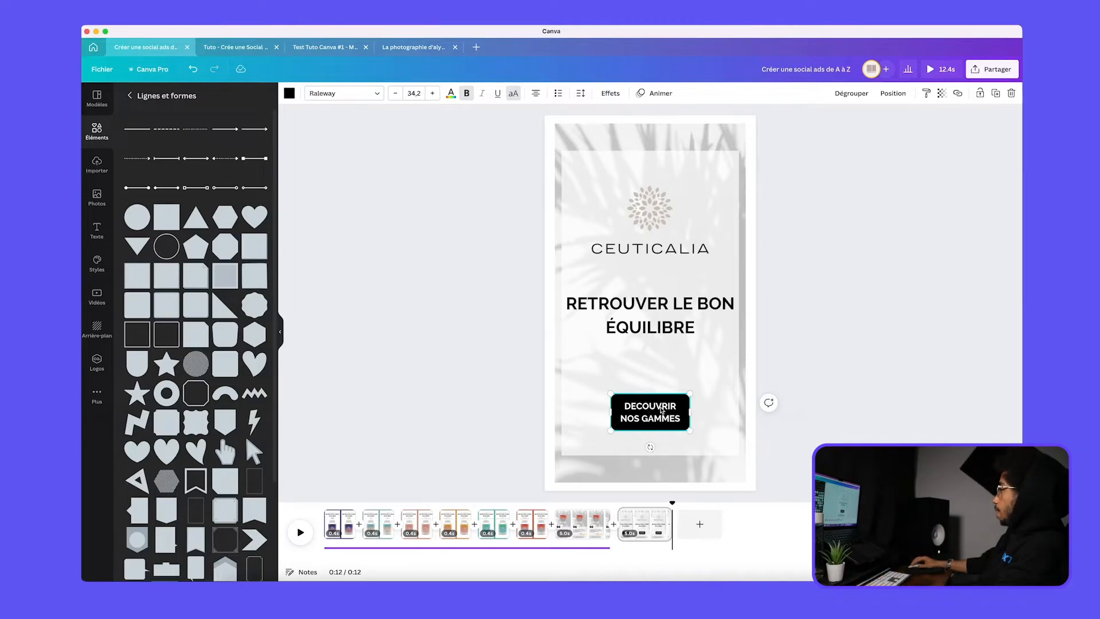
Even out the spacing by raising the logo and slightly lowering the slogan and the grouped button
{"action": "left_click_drag", "start_coordinate": [659, 406], "coordinate": [659, 411]}
{"action": "left_click_drag", "start_coordinate": [669, 322], "coordinate": [668, 324]}
{"action": "left_click_drag", "start_coordinate": [677, 243], "coordinate": [676, 233]}
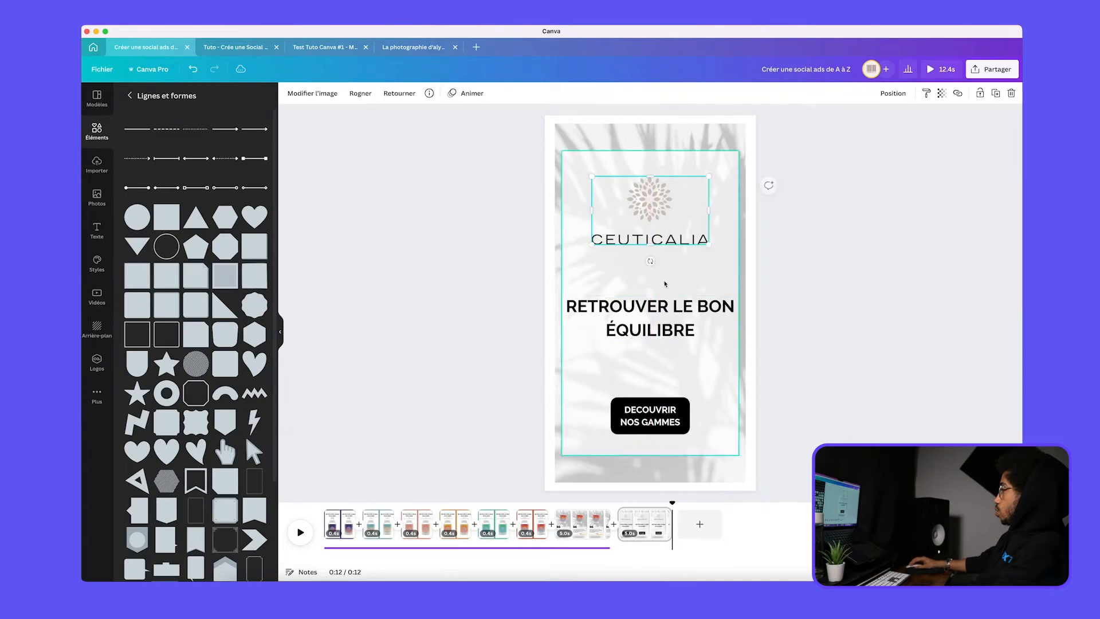
{"action": "left_click_drag", "start_coordinate": [656, 337], "coordinate": [655, 340]}
{"action": "left_click_drag", "start_coordinate": [660, 426], "coordinate": [659, 425]}
{"action": "left_click", "coordinate": [790, 456]}
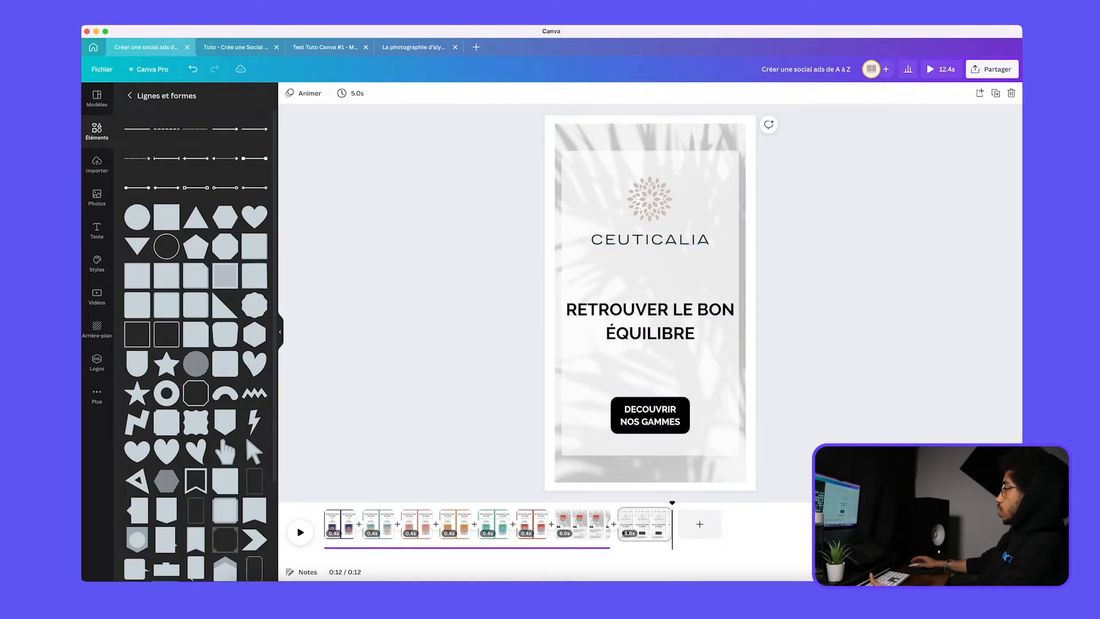
Preview the whole ad from its first page
{"action": "left_click_drag", "start_coordinate": [674, 501], "coordinate": [644, 502]}
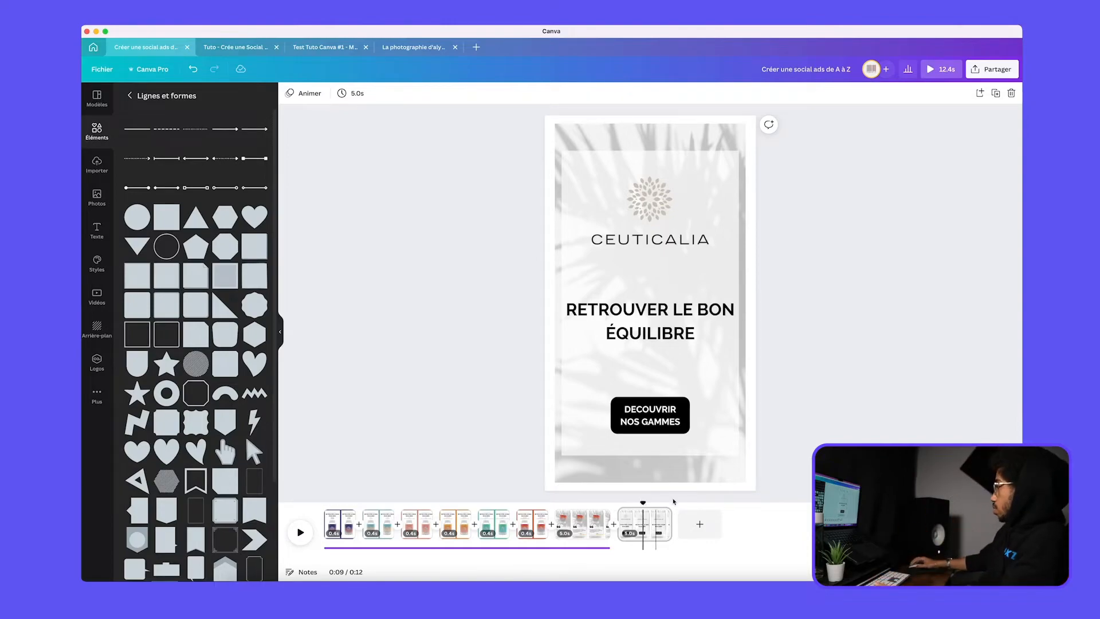
{"action": "left_click", "coordinate": [335, 523]}
{"action": "left_click", "coordinate": [299, 532]}
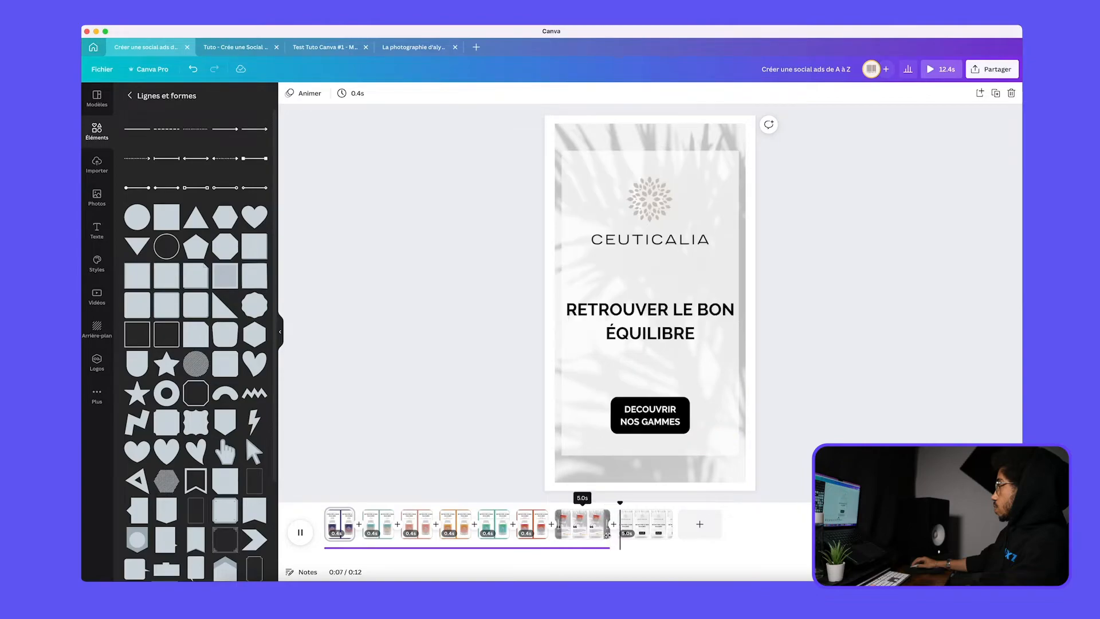
Shorten the review page's duration to 3.6 s and scrub back to its beginning
{"action": "left_click_drag", "start_coordinate": [607, 534], "coordinate": [594, 534]}
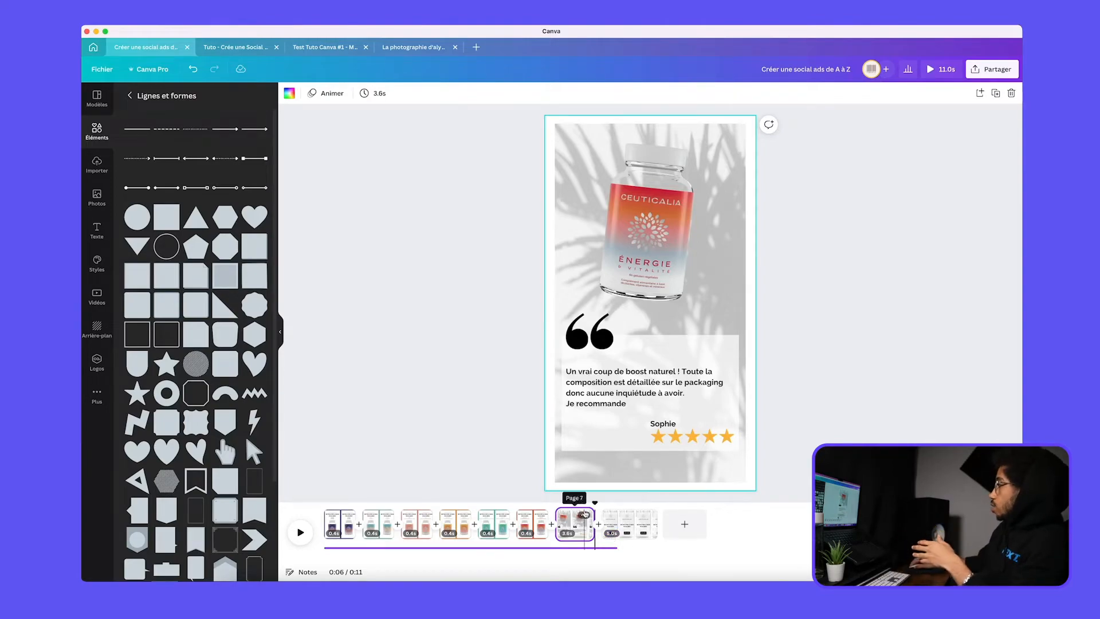
{"action": "left_click", "coordinate": [595, 503]}
{"action": "left_click_drag", "start_coordinate": [594, 503], "coordinate": [570, 505]}
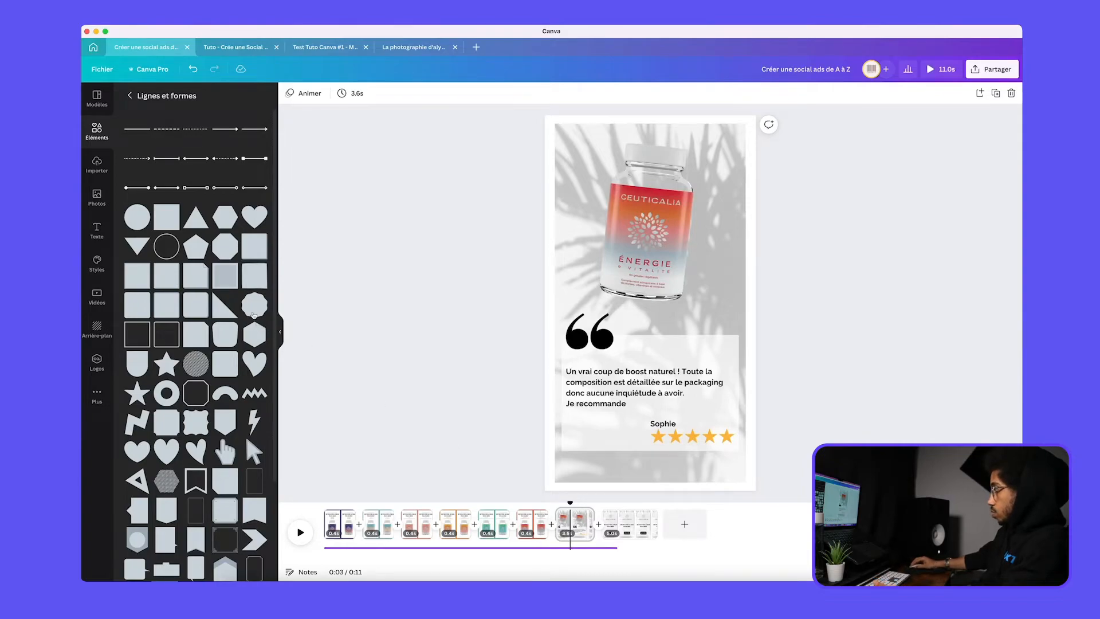
Apply the combined transition (Transition combinée) between the red-framed product page and the review page
{"action": "left_click", "coordinate": [97, 164]}
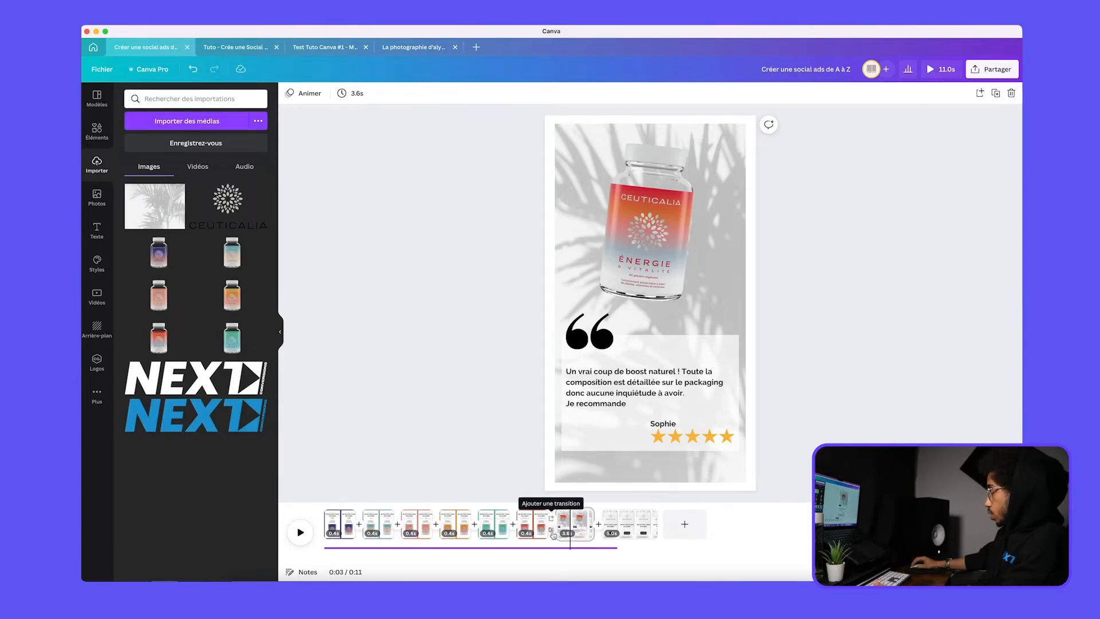
{"action": "left_click", "coordinate": [552, 532]}
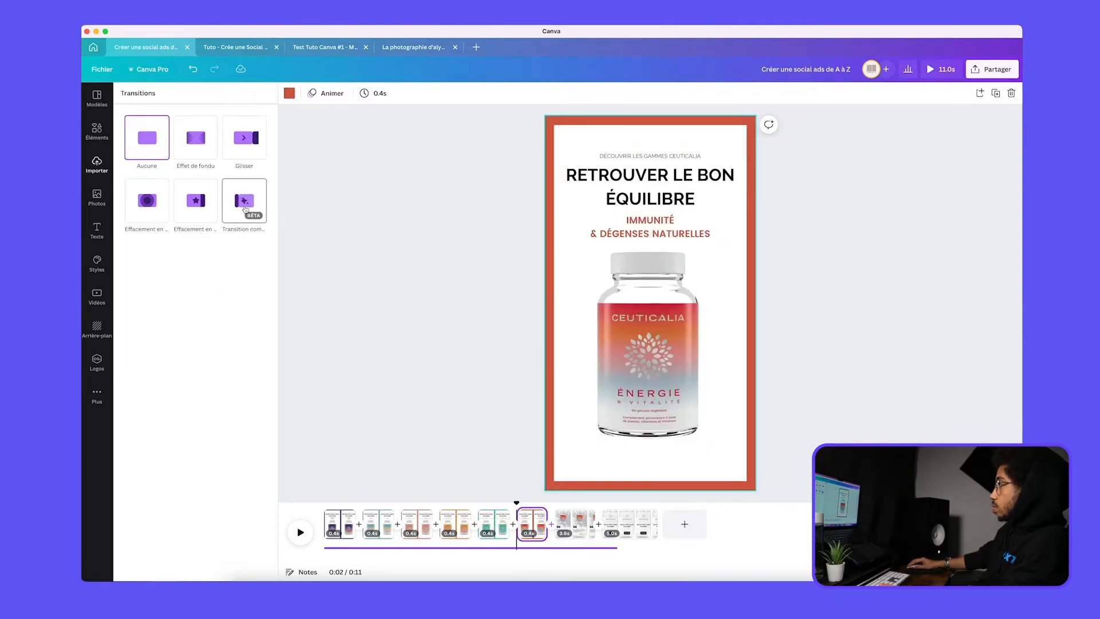
{"action": "left_click", "coordinate": [247, 210]}
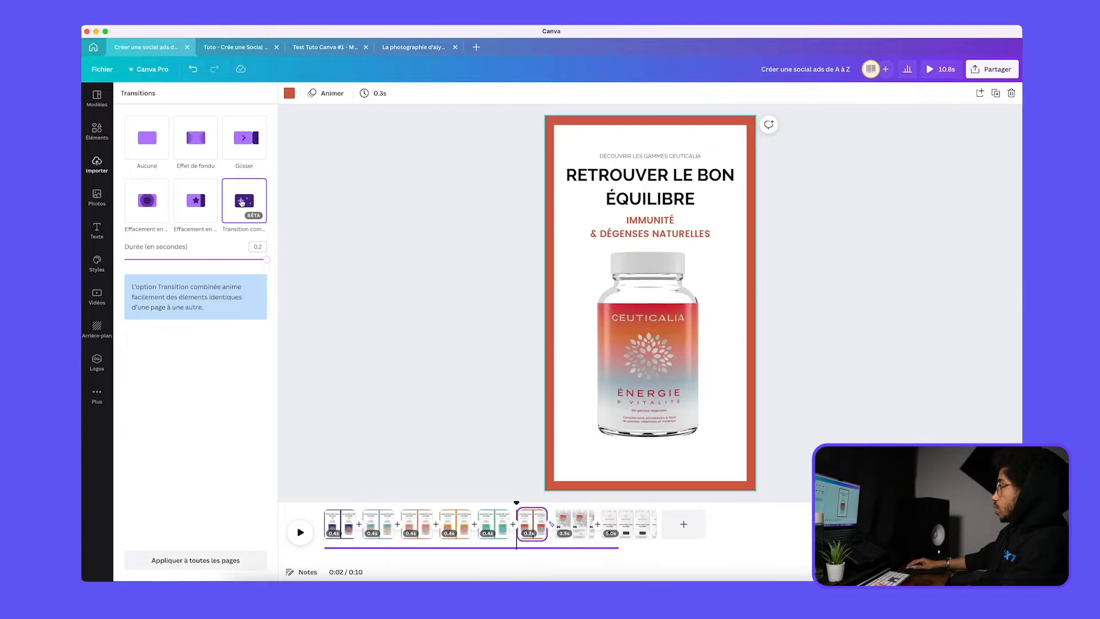
Extend the review page's duration to 6.4 s
{"action": "left_click_drag", "start_coordinate": [548, 525], "coordinate": [625, 525]}
{"action": "key", "text": "super+z"}
{"action": "left_click", "coordinate": [569, 526]}
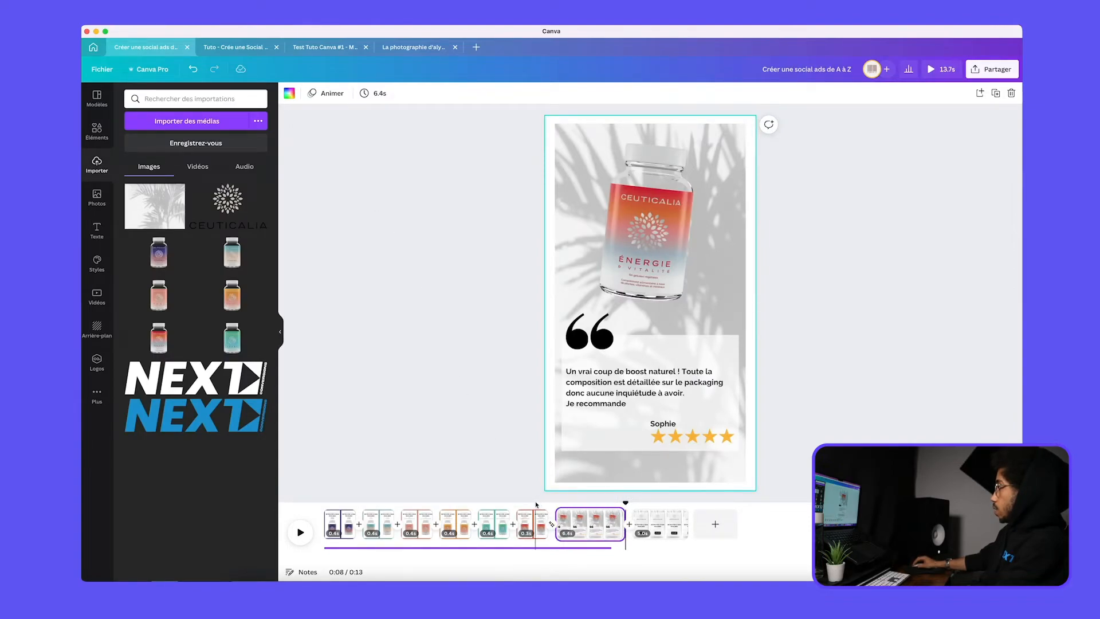
Preview the transition from the red-framed product page into the review page
{"action": "left_click", "coordinate": [531, 521]}
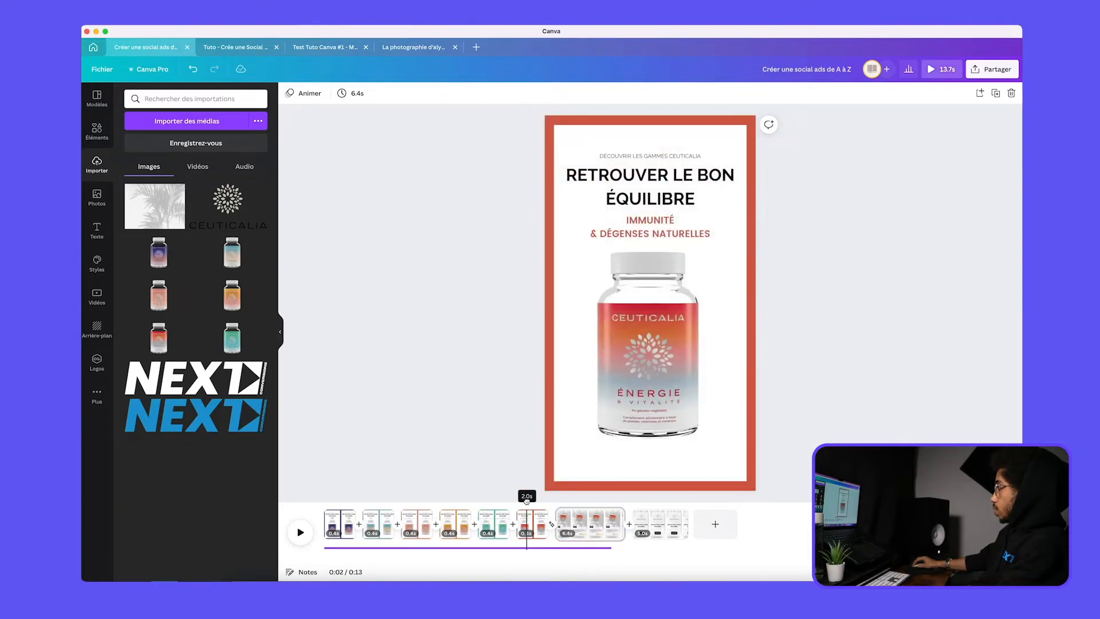
{"action": "key", "text": "space"}
{"action": "key", "text": "space"}
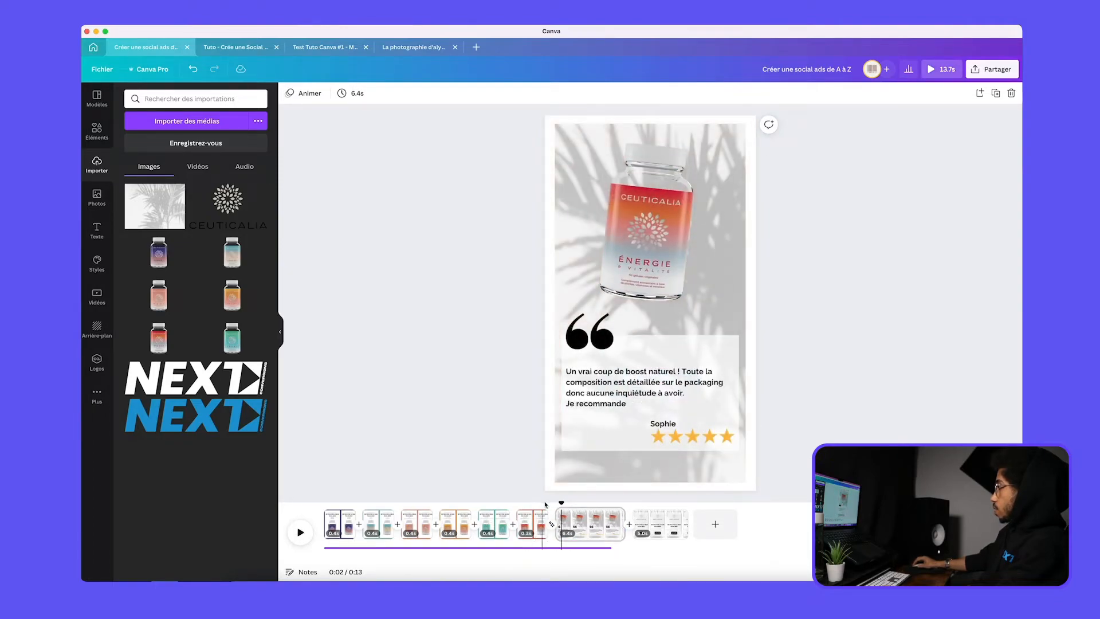
{"action": "mouse_move", "coordinate": [558, 502]}
{"action": "left_mouse_down"}
{"action": "mouse_move", "coordinate": [537, 501]}
{"action": "mouse_move", "coordinate": [563, 504]}
{"action": "left_mouse_up"}
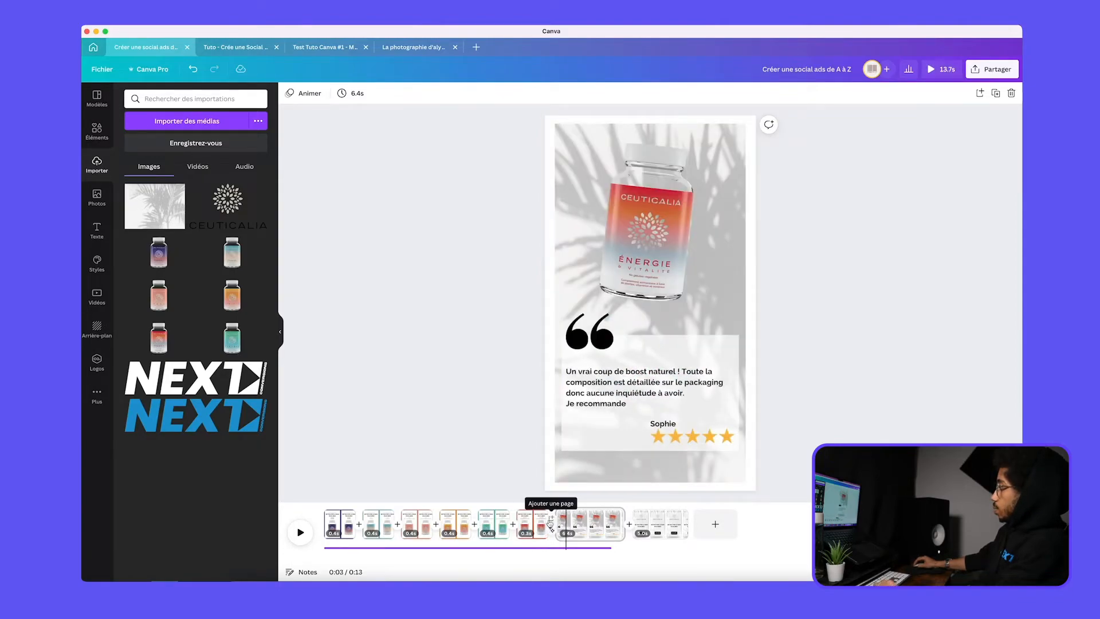
Extend the red-framed product page to 1.6 s and set its transition to the review page to 0.7 s
{"action": "left_click", "coordinate": [551, 529]}
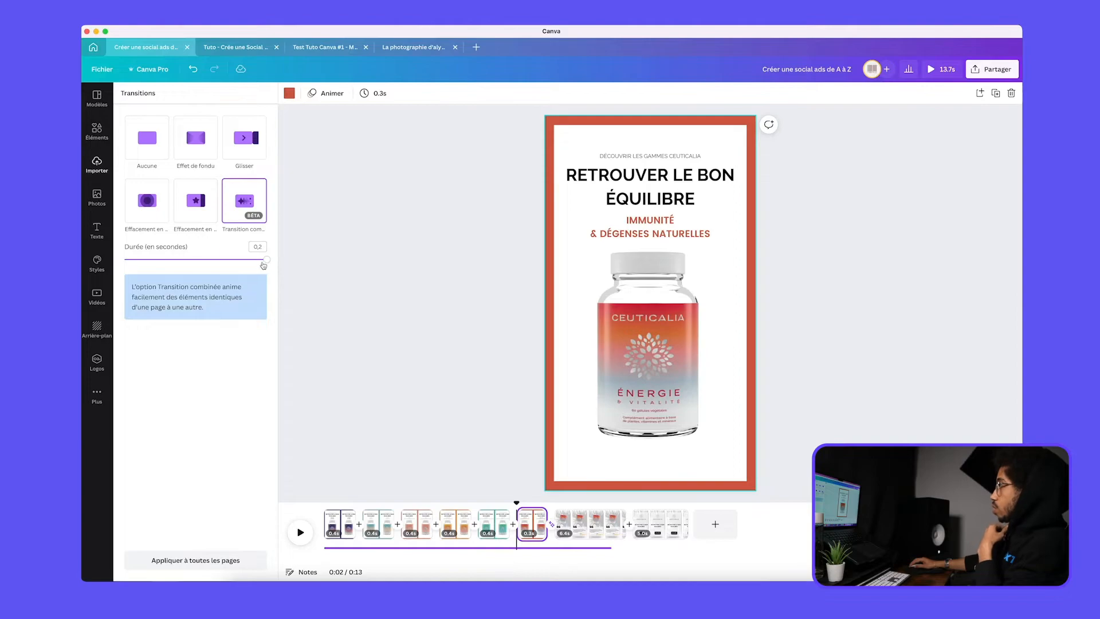
{"action": "left_click_drag", "start_coordinate": [264, 263], "coordinate": [242, 262]}
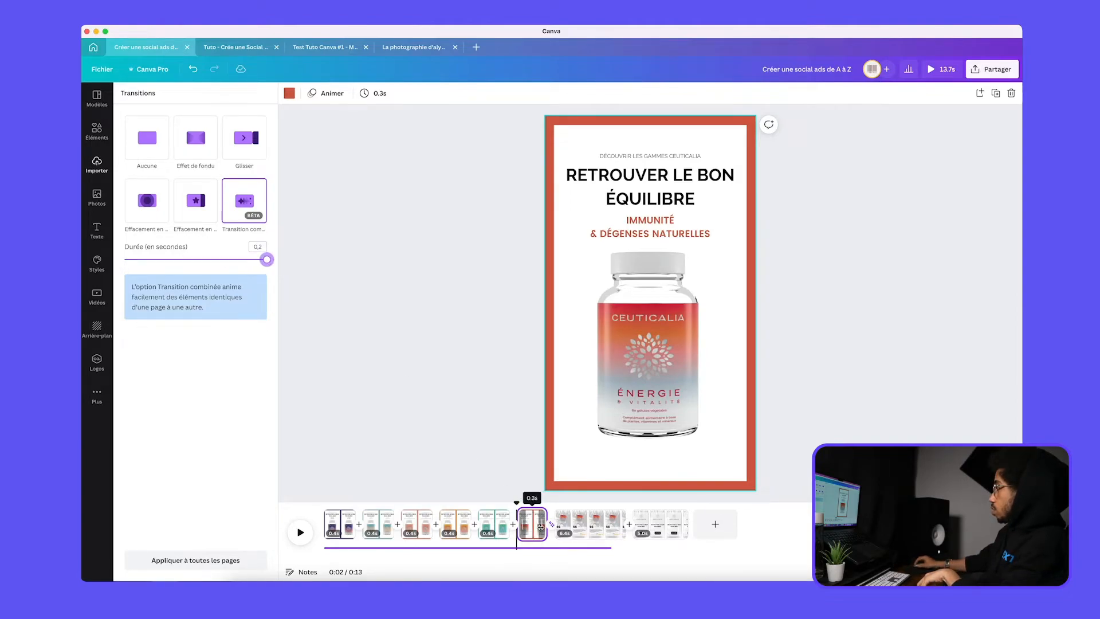
{"action": "left_click_drag", "start_coordinate": [541, 526], "coordinate": [557, 526]}
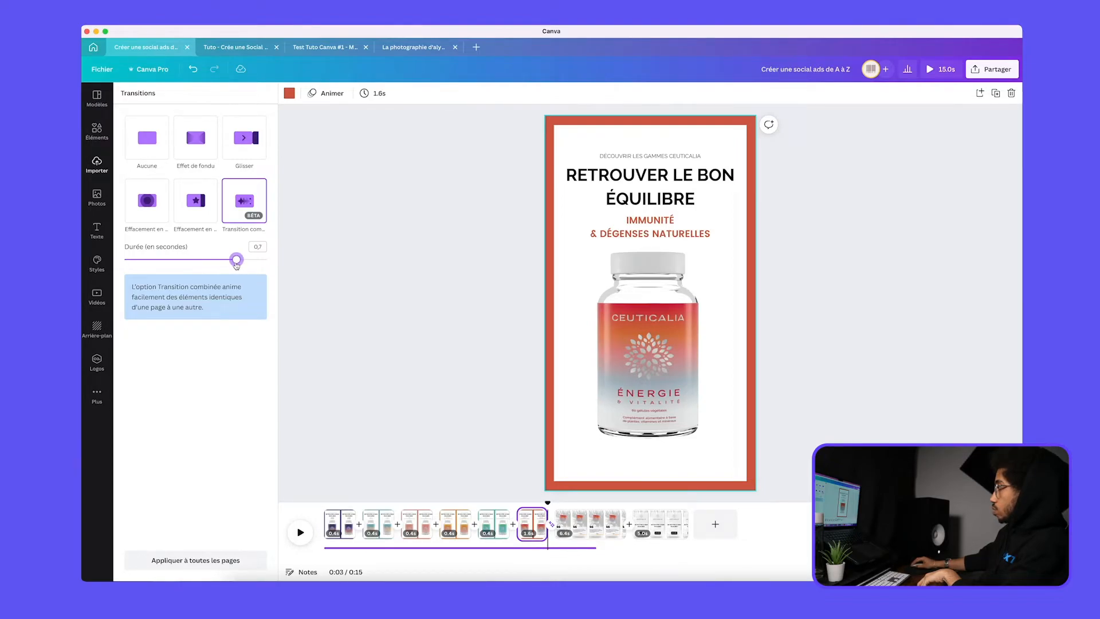
{"action": "left_click_drag", "start_coordinate": [236, 266], "coordinate": [236, 265]}
Play the lengthened transition from the red-framed product page and stop on the review page
{"action": "left_click_drag", "start_coordinate": [556, 504], "coordinate": [525, 505]}
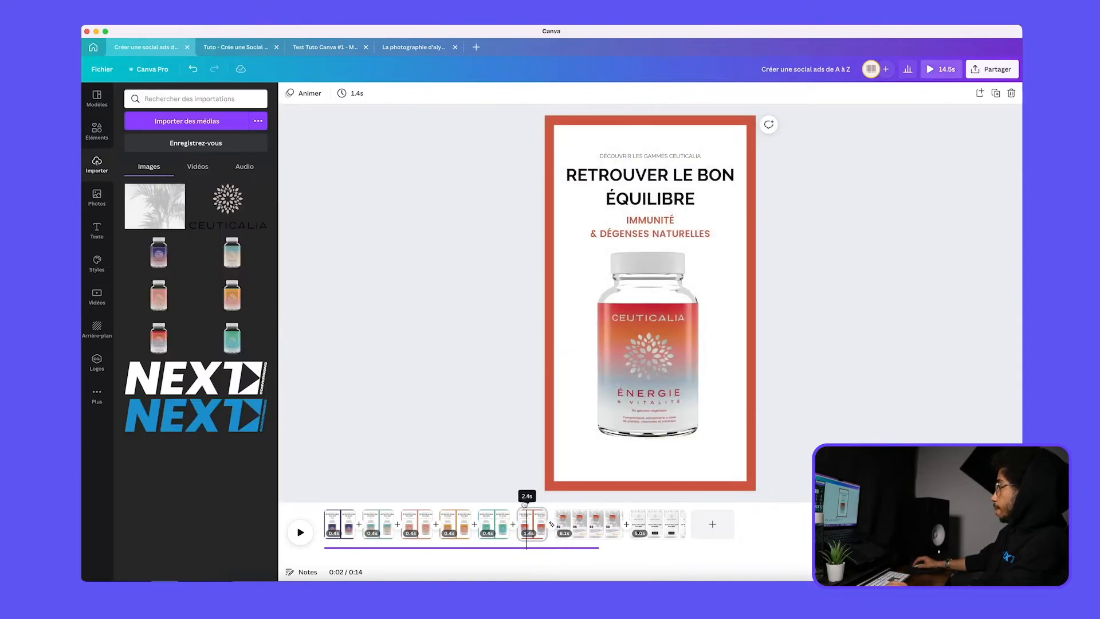
{"action": "key", "text": "space"}
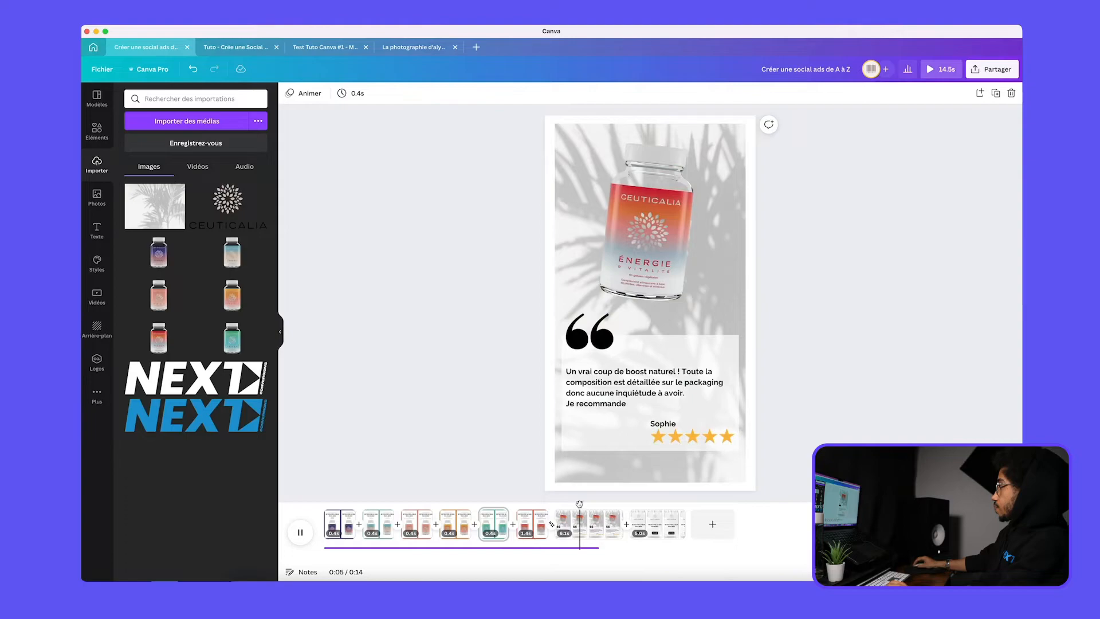
{"action": "left_click", "coordinate": [579, 521]}
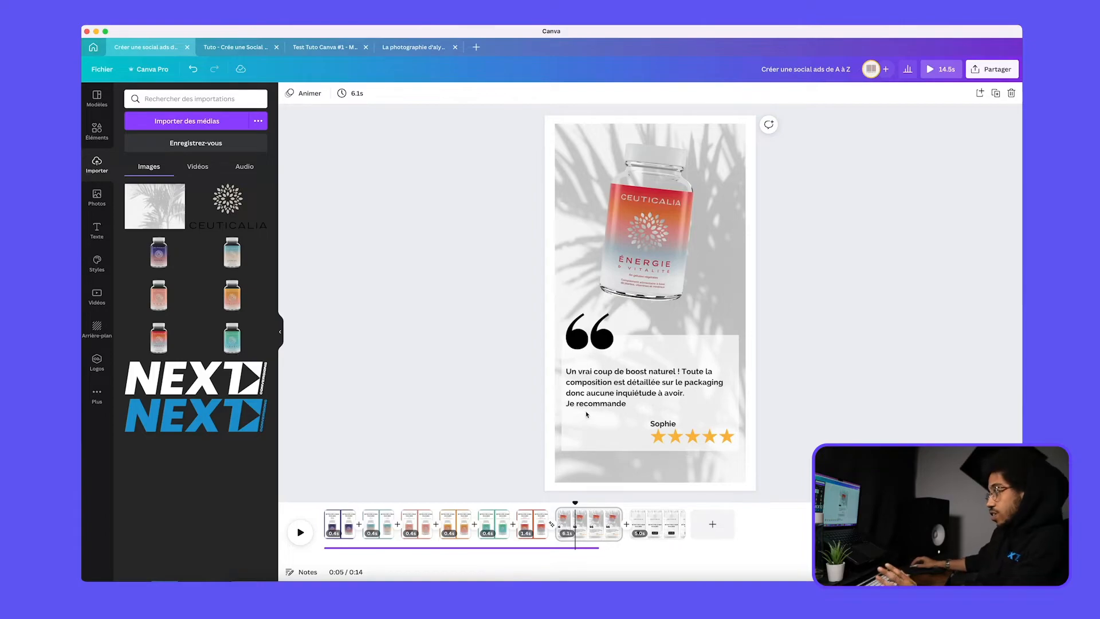
Apply the Zoom photo animation to the bottle image on the review page
{"action": "left_click", "coordinate": [622, 253]}
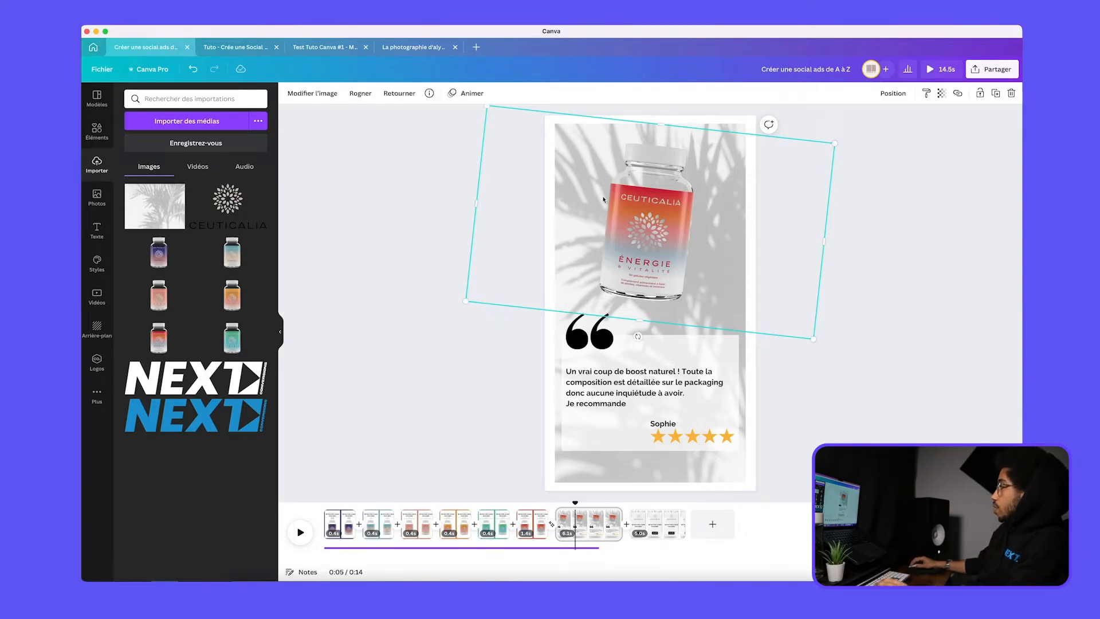
{"action": "left_click", "coordinate": [465, 93]}
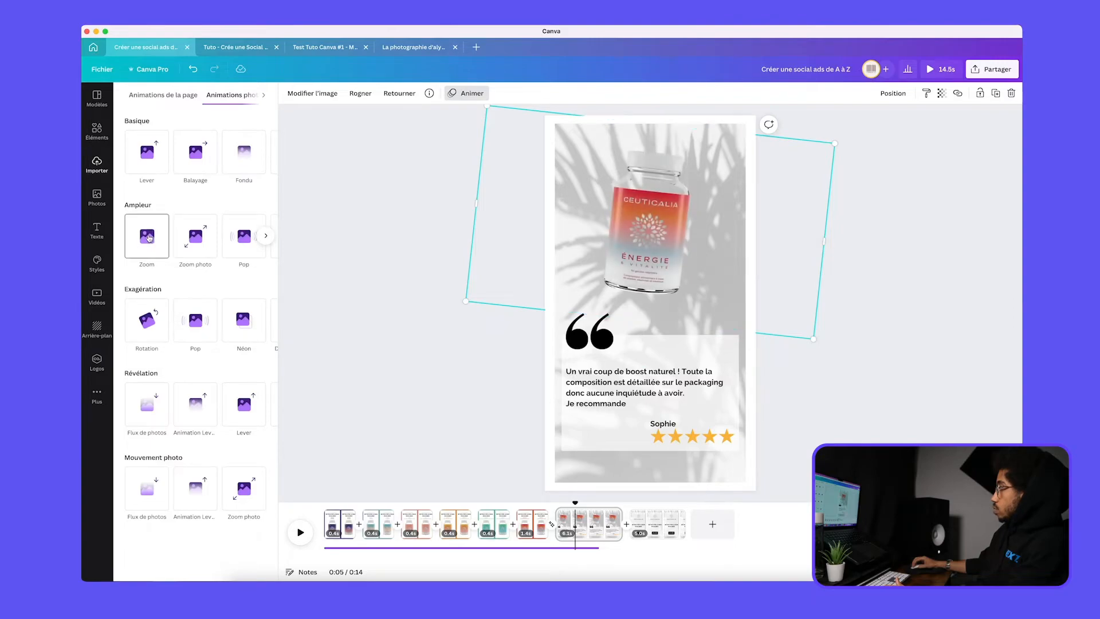
{"action": "left_click", "coordinate": [213, 240]}
{"action": "left_click", "coordinate": [319, 241]}
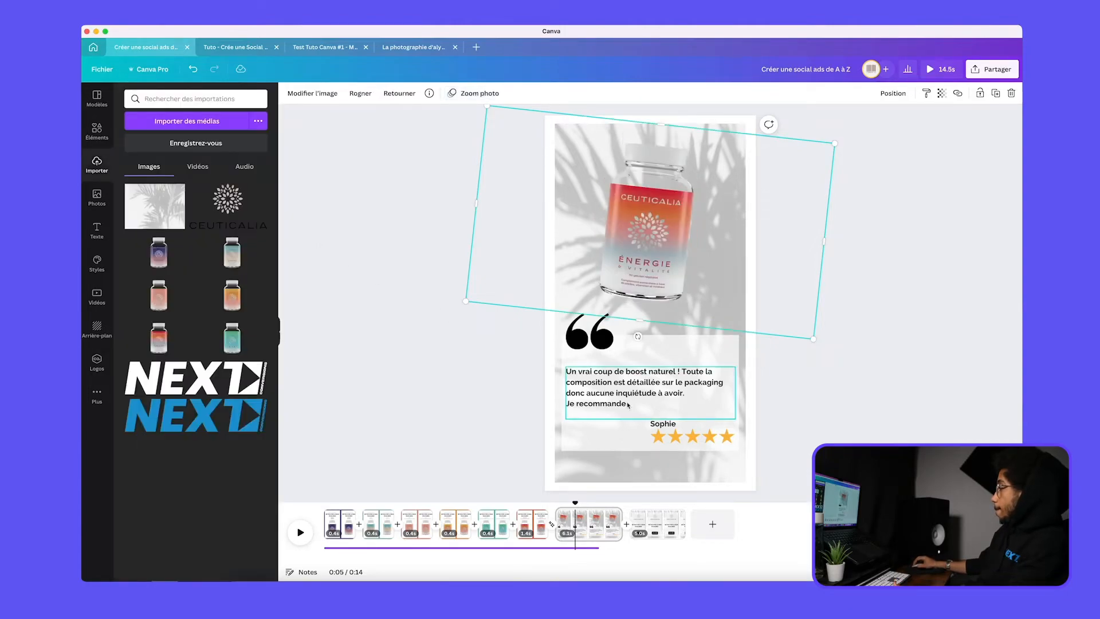
Apply the typewriter animation (Machine à écrire) to the review text and reduce its speed
{"action": "left_click", "coordinate": [617, 392]}
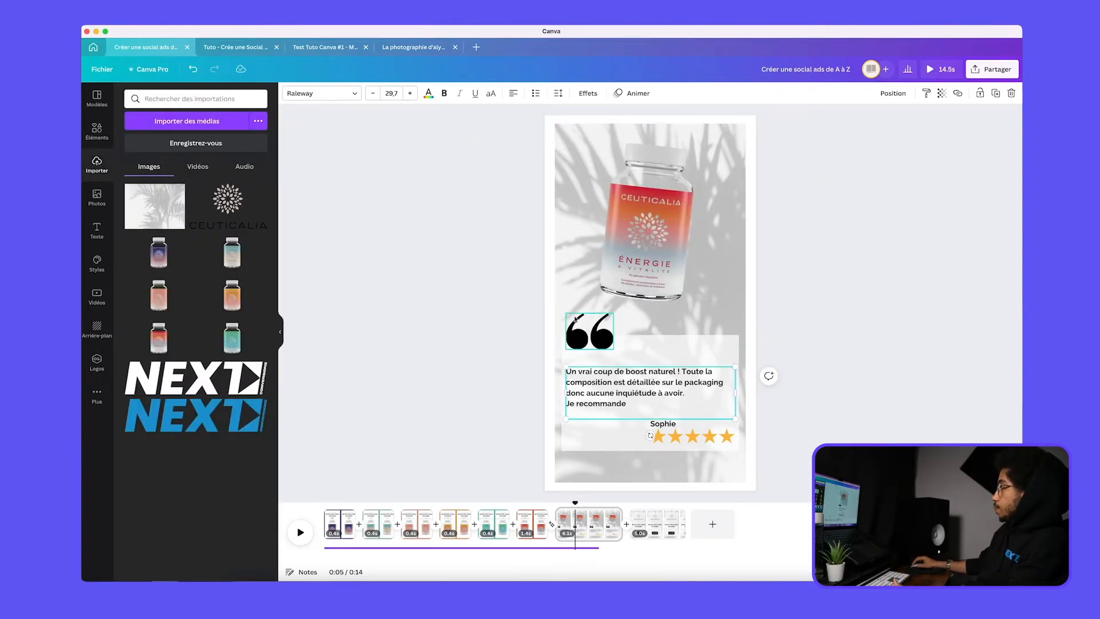
{"action": "left_click", "coordinate": [633, 95]}
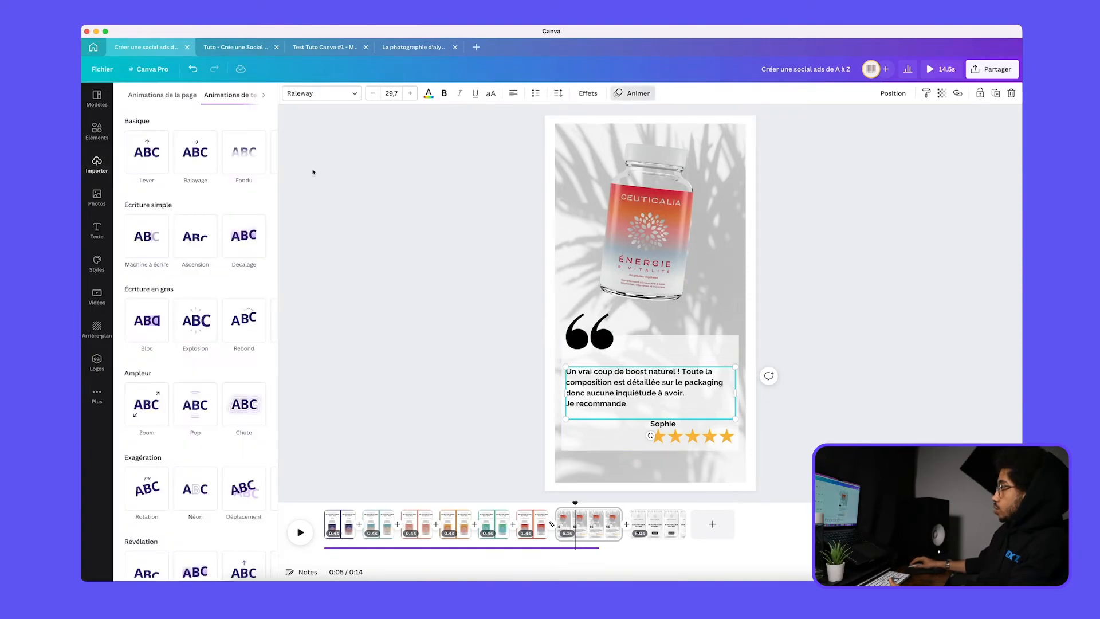
{"action": "left_click", "coordinate": [144, 256]}
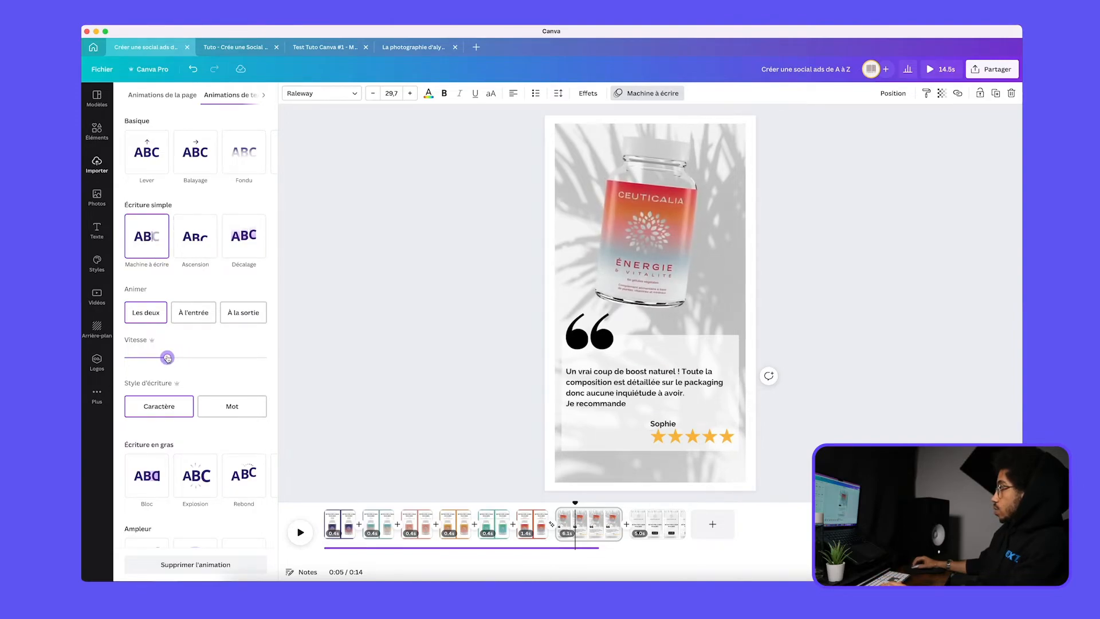
Animate the reviewer's name with the typewriter effect (Machine à écrire) and the star rating with a fade (Fondu)
{"action": "left_click", "coordinate": [674, 425]}
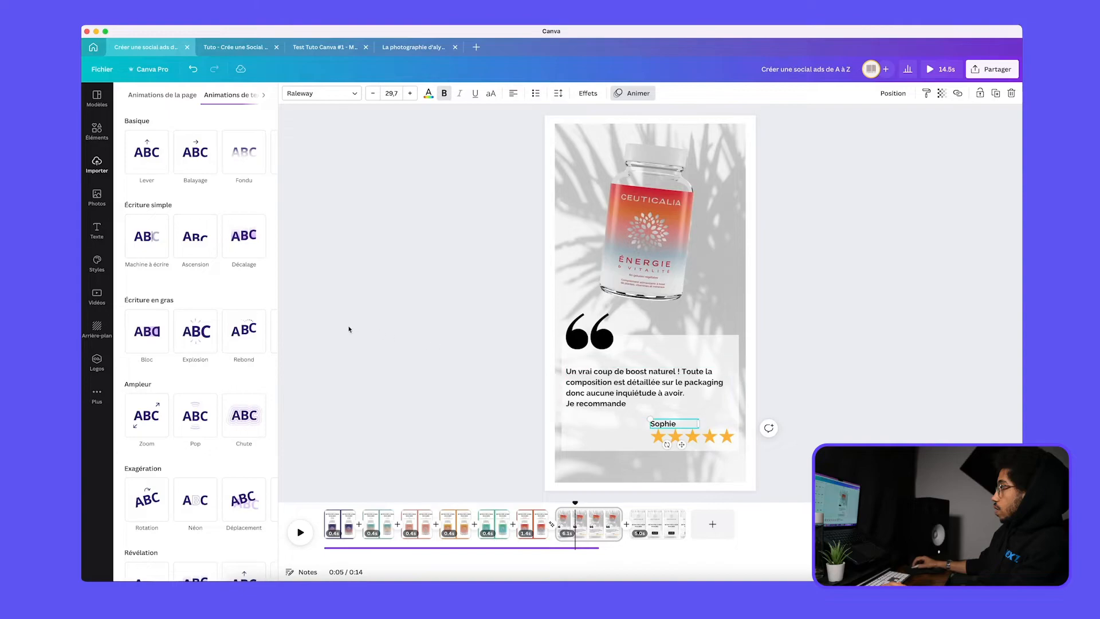
{"action": "left_click", "coordinate": [150, 249]}
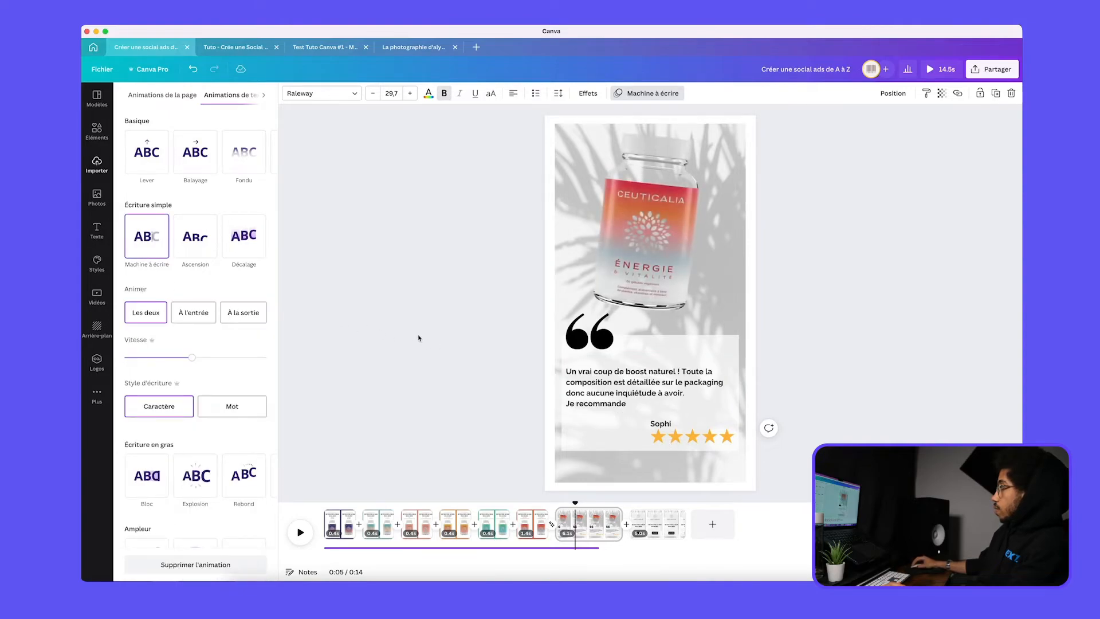
{"action": "left_click", "coordinate": [692, 436]}
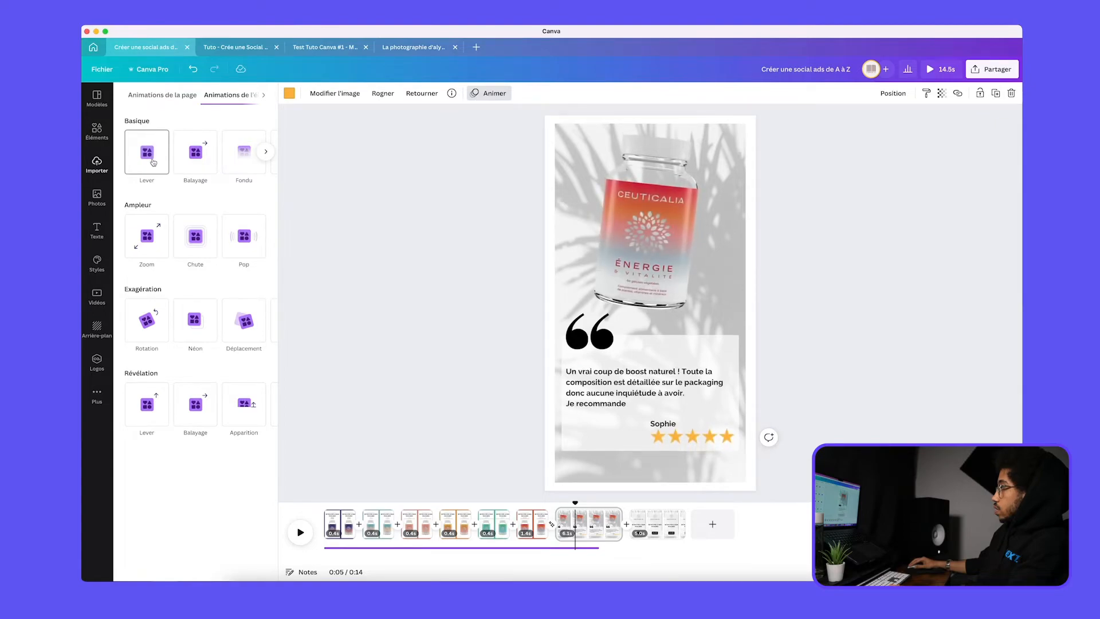
{"action": "left_click", "coordinate": [239, 169]}
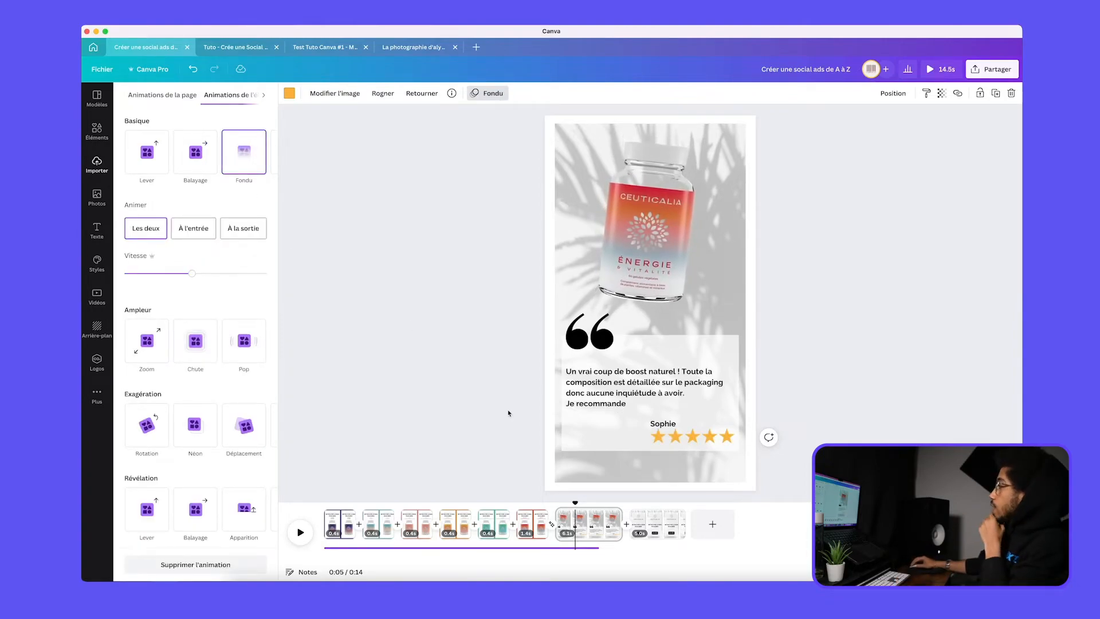
Preview the review page's animations, starting from the end of the red-framed product page
{"action": "left_click_drag", "start_coordinate": [575, 503], "coordinate": [541, 501]}
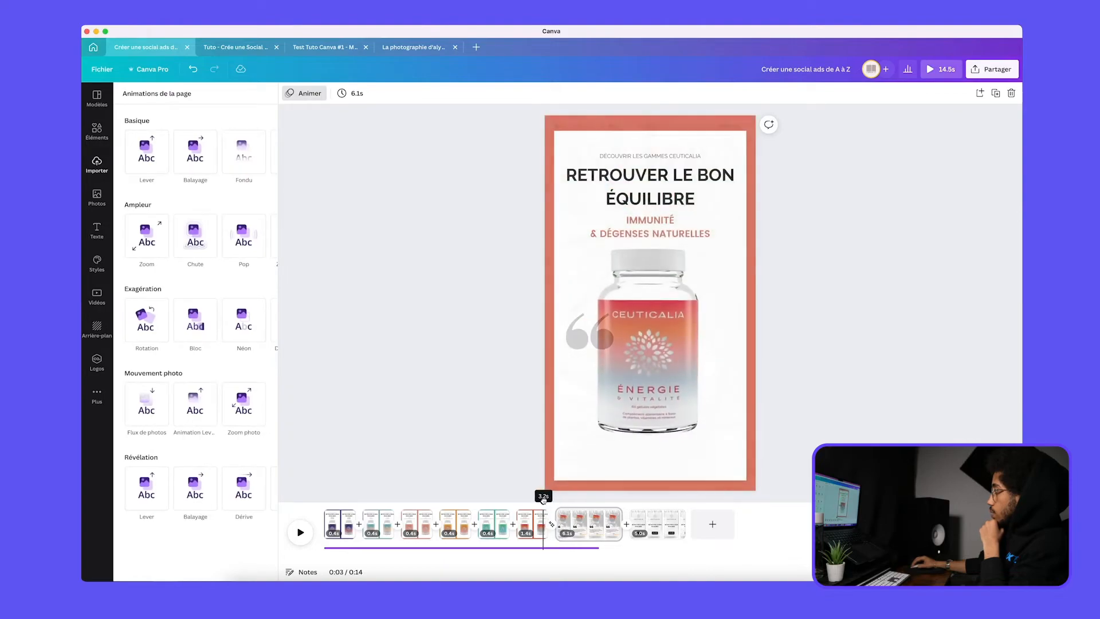
{"action": "left_click", "coordinate": [298, 533]}
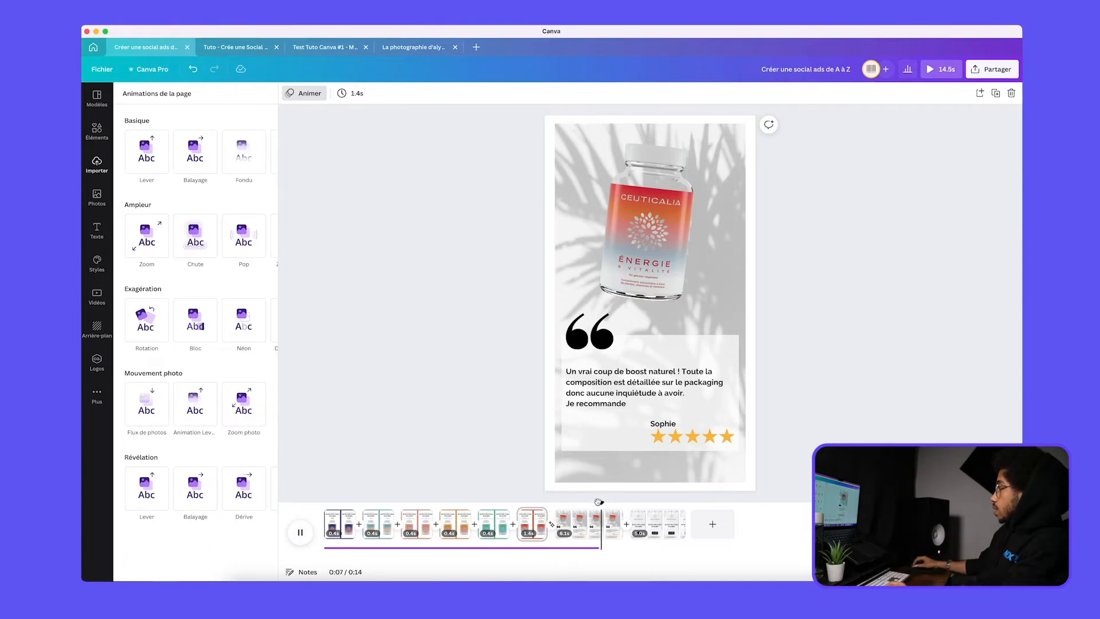
{"action": "left_click_drag", "start_coordinate": [599, 502], "coordinate": [603, 504]}
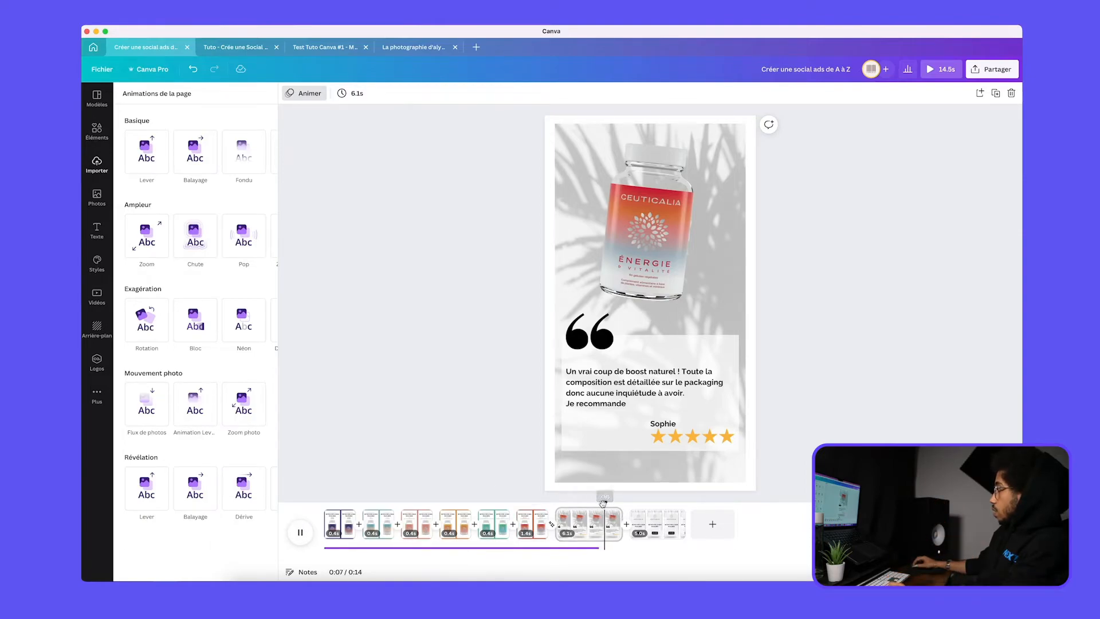
Extend the audio track to the end of the ad and shorten the review page to 5.4 s
{"action": "left_click", "coordinate": [596, 546]}
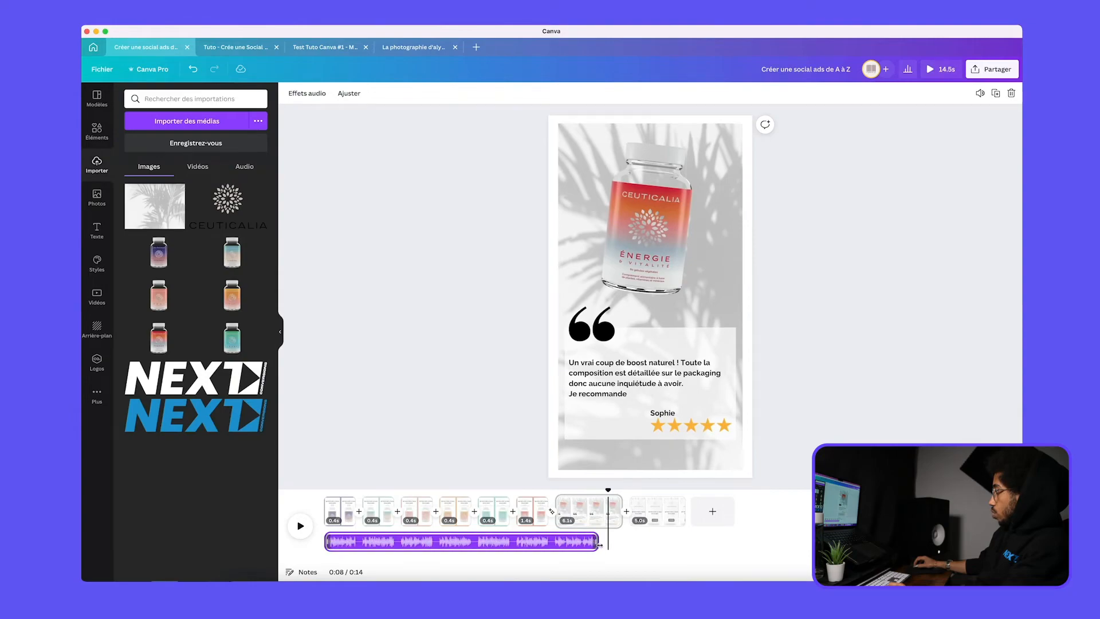
{"action": "left_click_drag", "start_coordinate": [599, 545], "coordinate": [685, 544]}
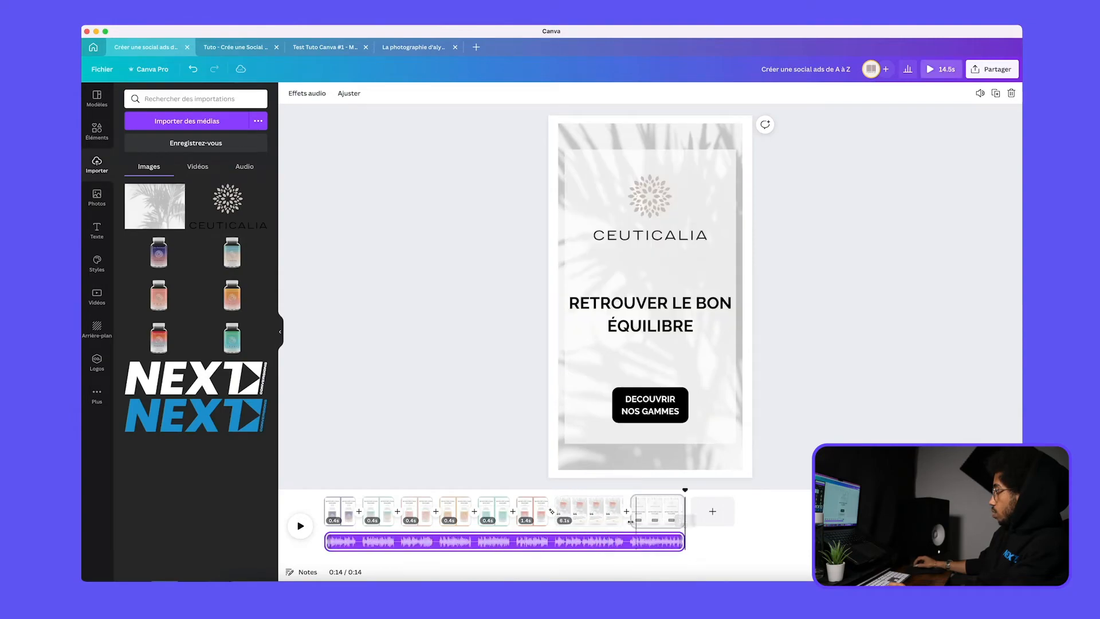
{"action": "left_click", "coordinate": [597, 498]}
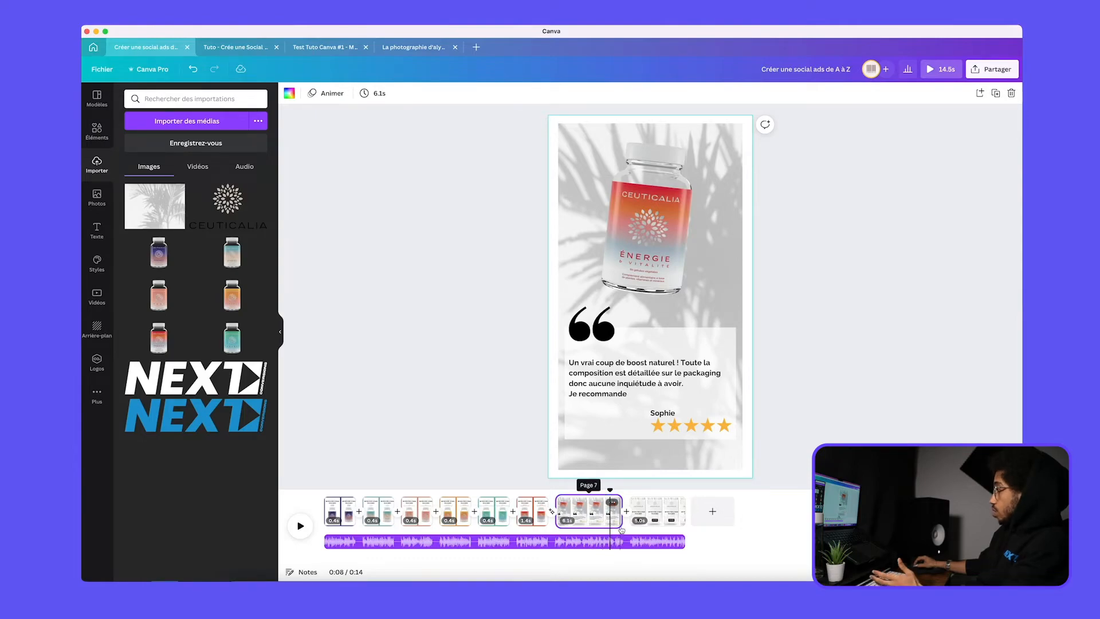
Apply the combined transition (Transition combinée) between the review page and the closing page
{"action": "left_click", "coordinate": [657, 524]}
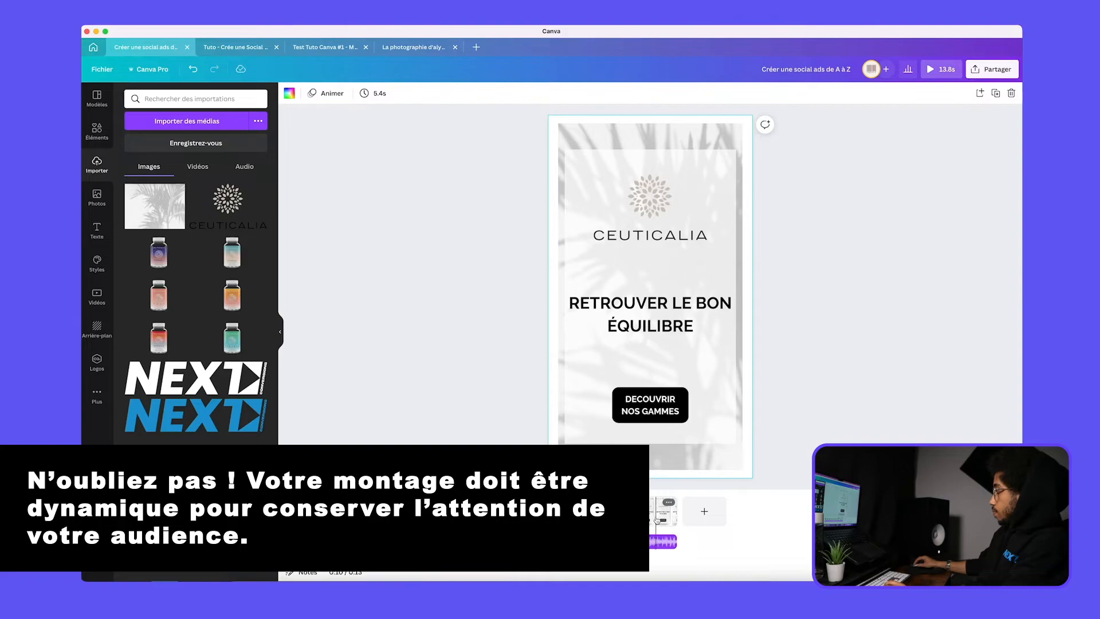
{"action": "left_click", "coordinate": [651, 521]}
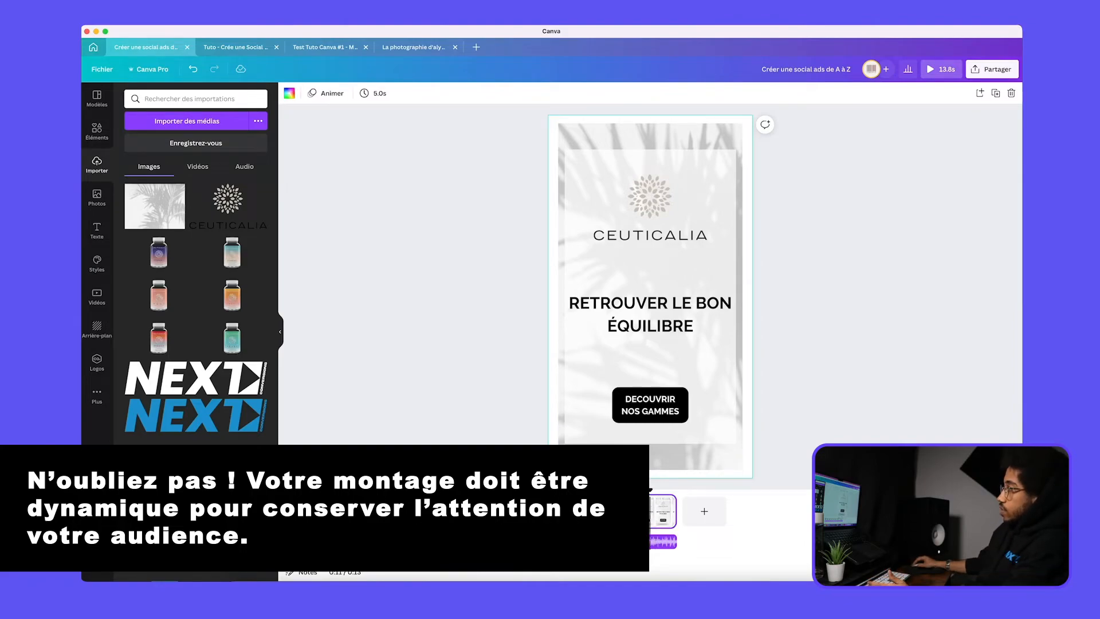
{"action": "left_click_drag", "start_coordinate": [648, 489], "coordinate": [603, 492]}
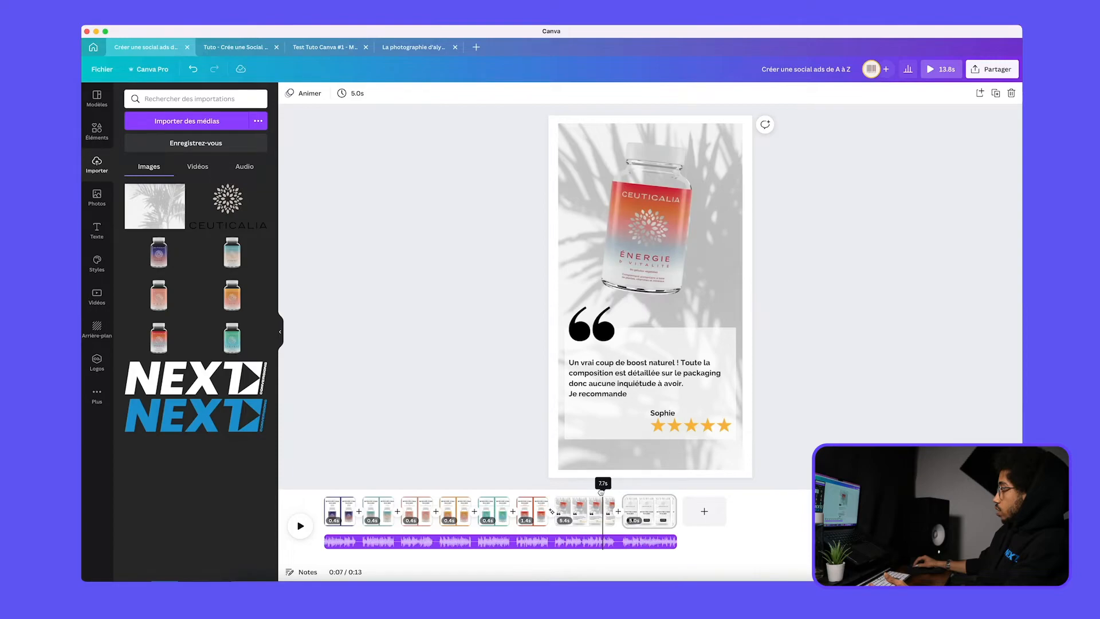
{"action": "left_click", "coordinate": [619, 516]}
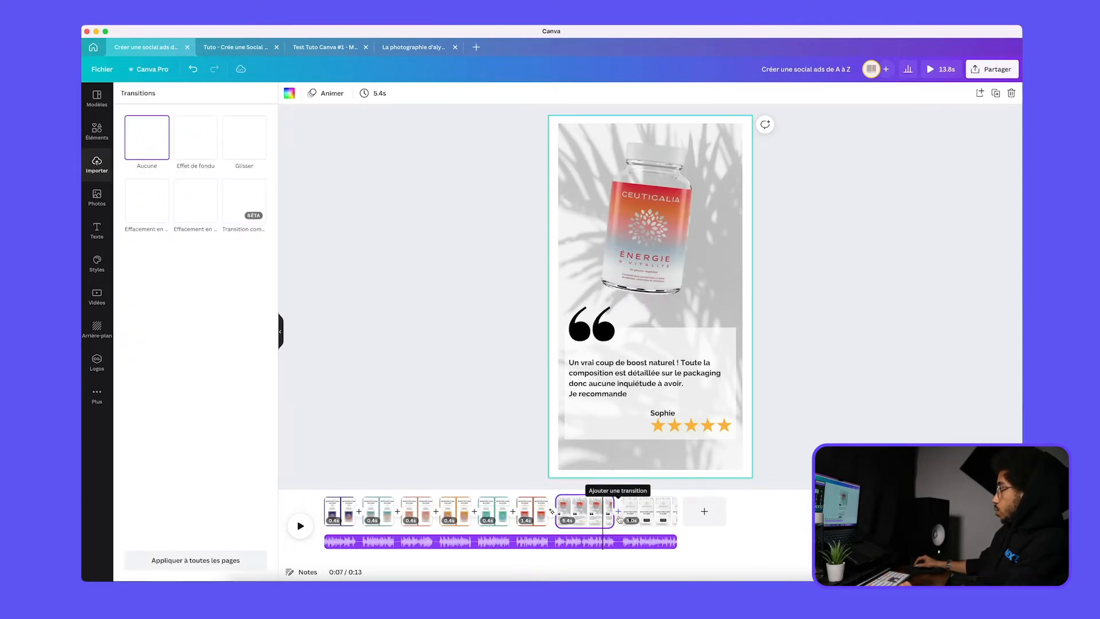
{"action": "left_click", "coordinate": [236, 200]}
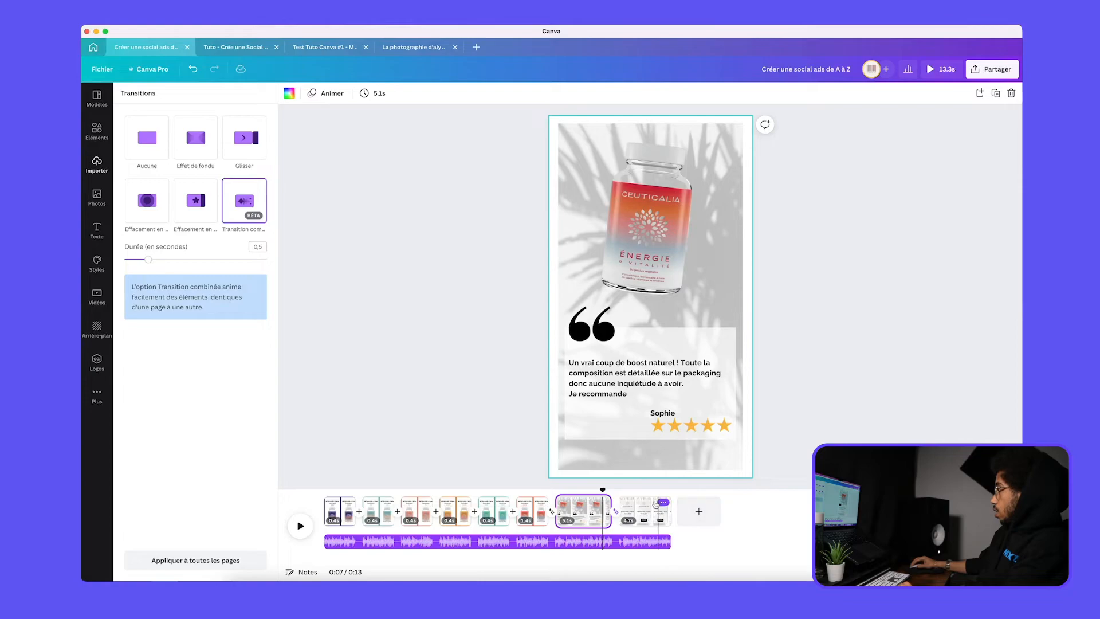
Apply the Zoom animation to the Ceuticalia logo on the closing page
{"action": "left_click_drag", "start_coordinate": [604, 488], "coordinate": [639, 488]}
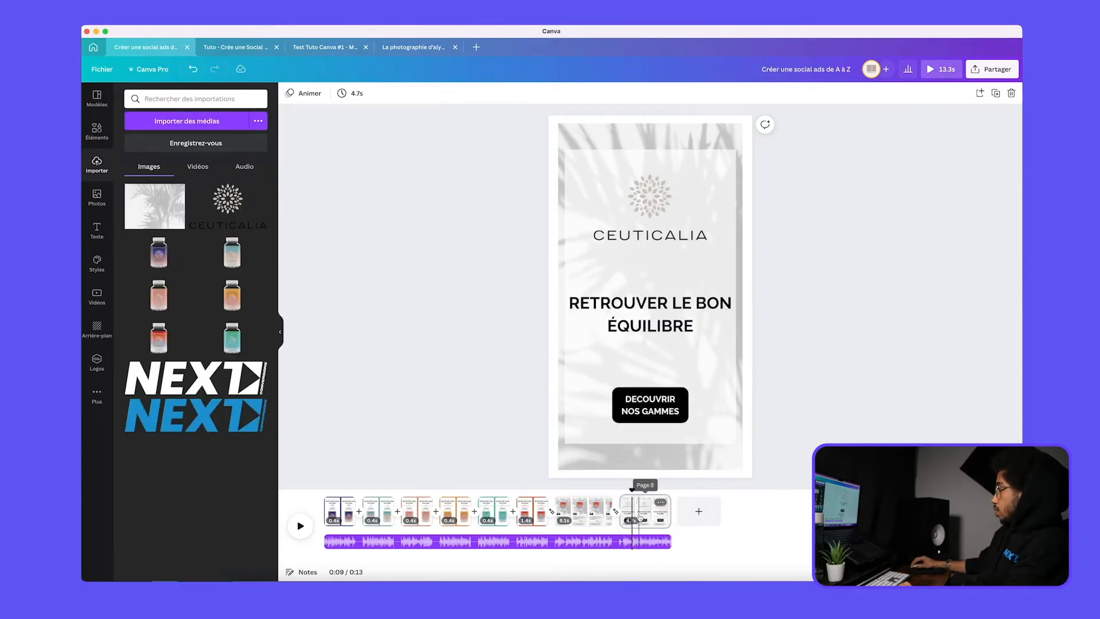
{"action": "left_click", "coordinate": [625, 348]}
{"action": "left_click", "coordinate": [609, 303]}
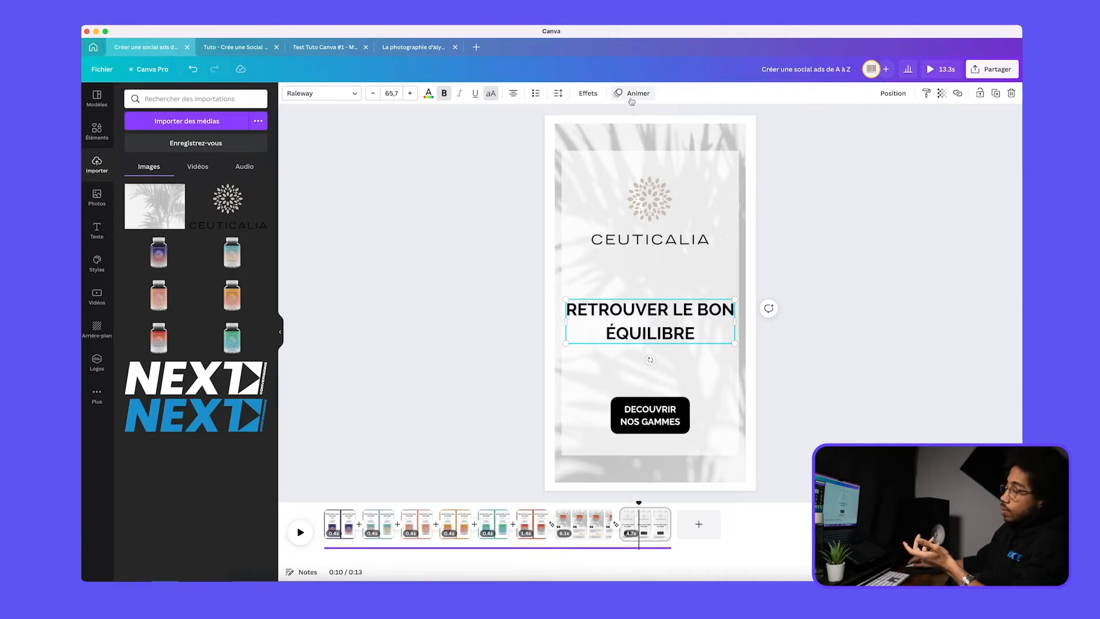
{"action": "left_click", "coordinate": [657, 197]}
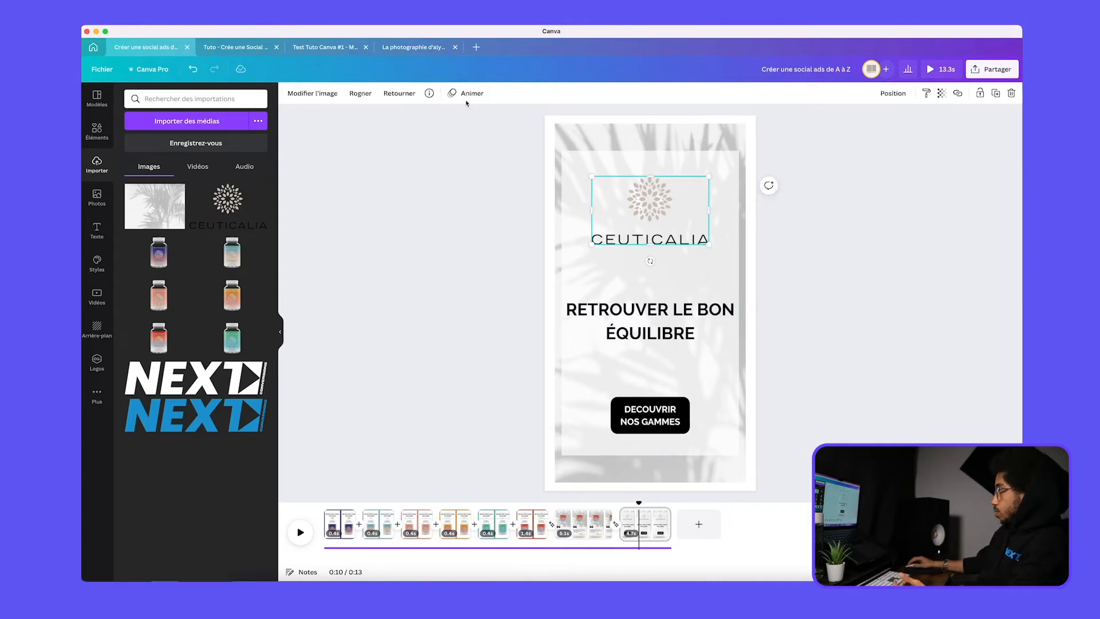
{"action": "left_click", "coordinate": [469, 94]}
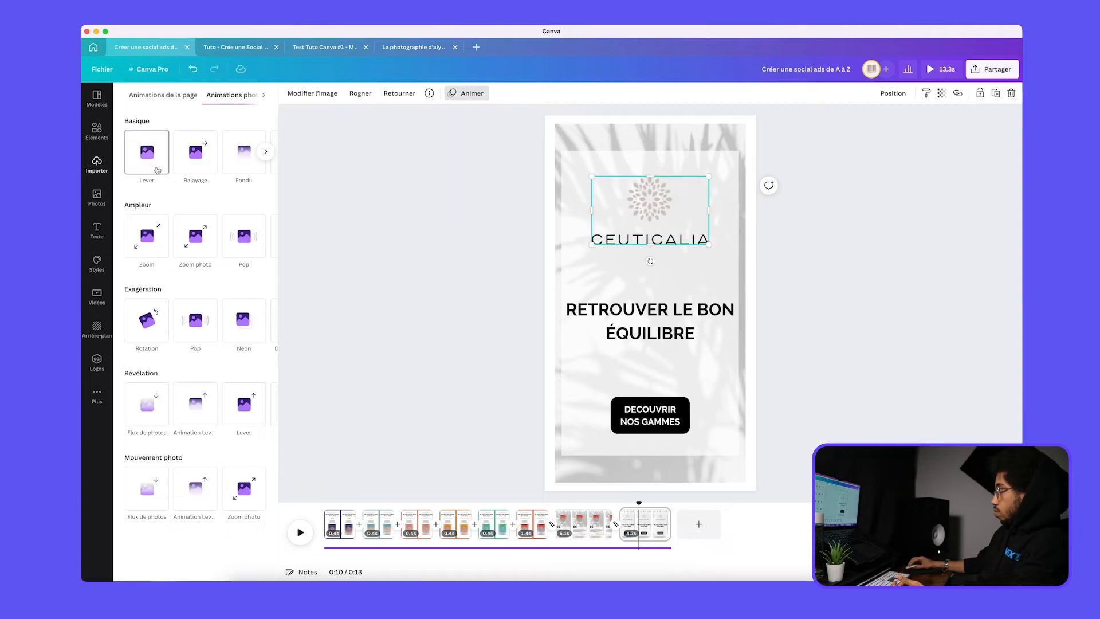
{"action": "left_click", "coordinate": [148, 235]}
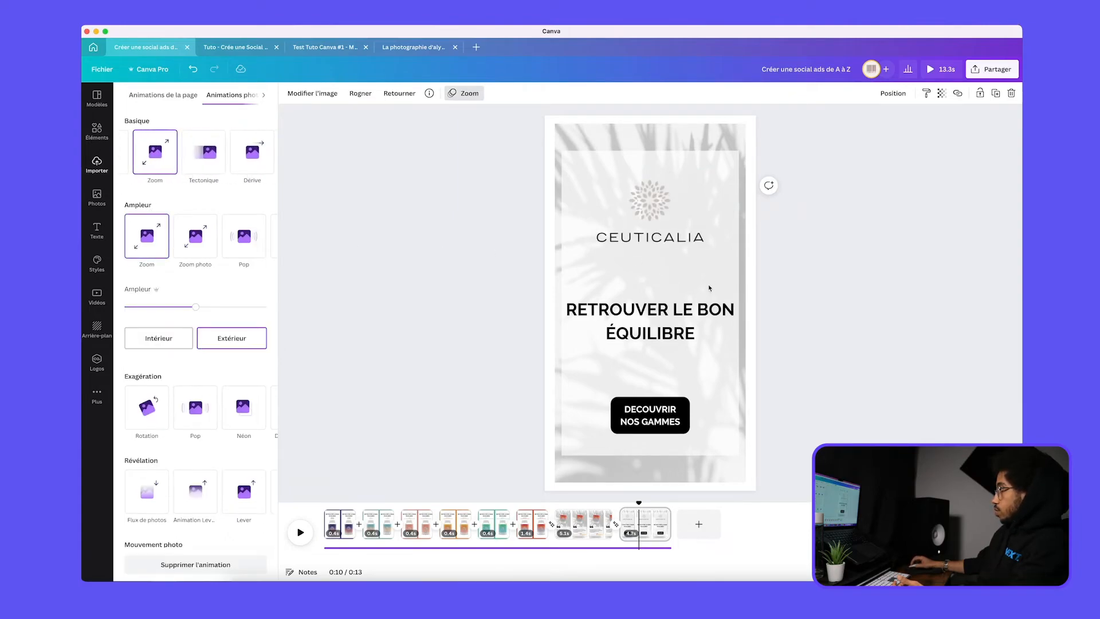
Apply the Lever animation to the closing page's "RETROUVER LE BON ÉQUILIBRE" heading and its "DECOUVRIR NOS GAMMES" call-to-action
{"action": "left_click", "coordinate": [659, 314]}
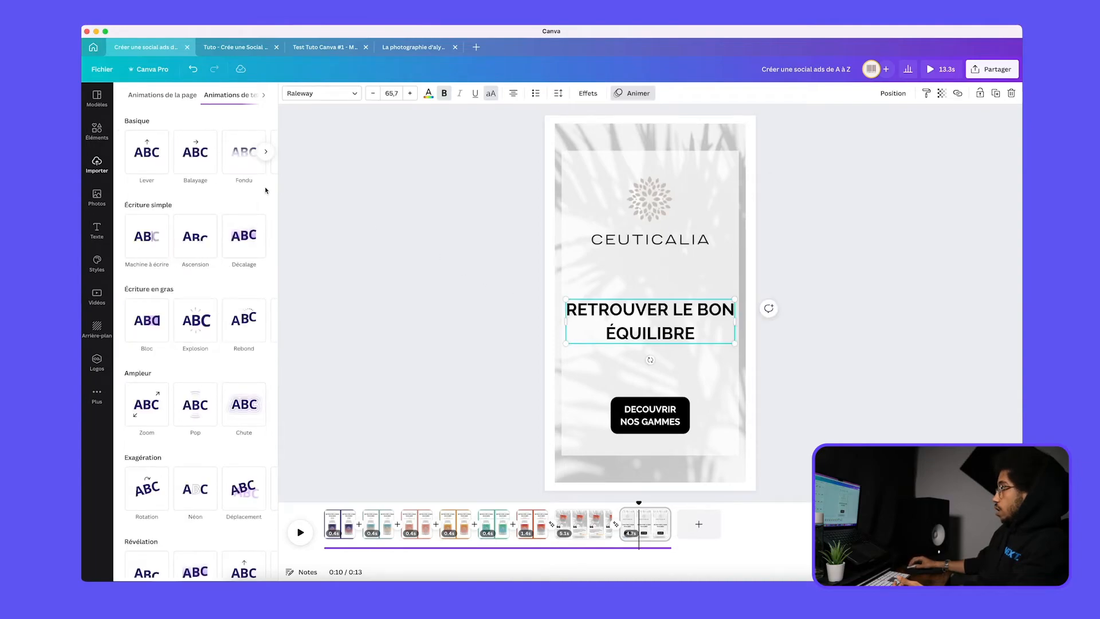
{"action": "left_click", "coordinate": [148, 153]}
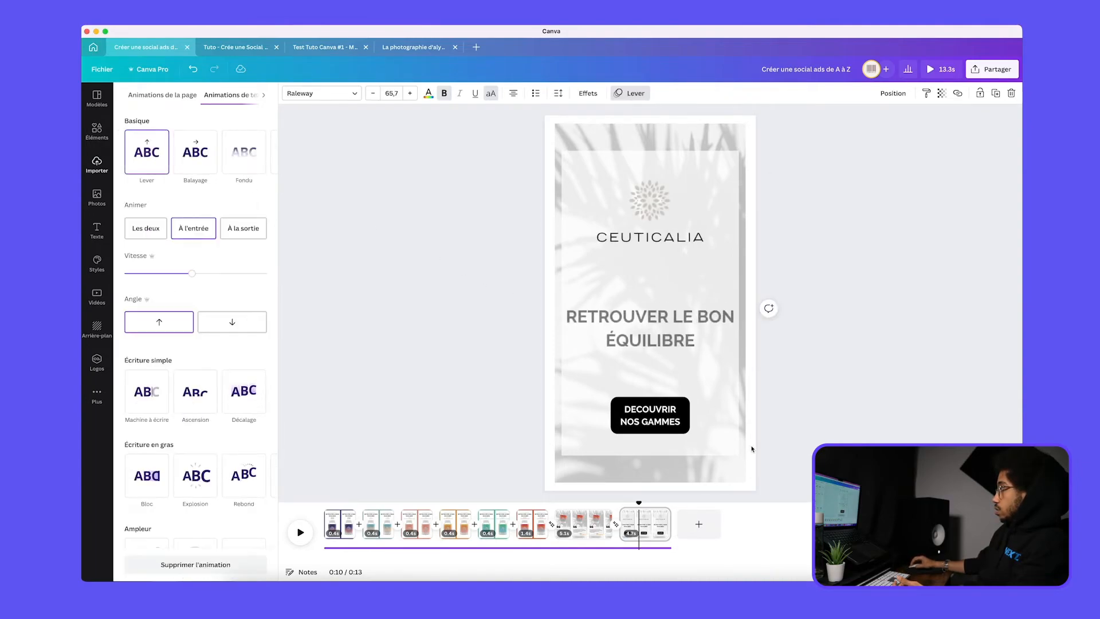
{"action": "left_click", "coordinate": [752, 449]}
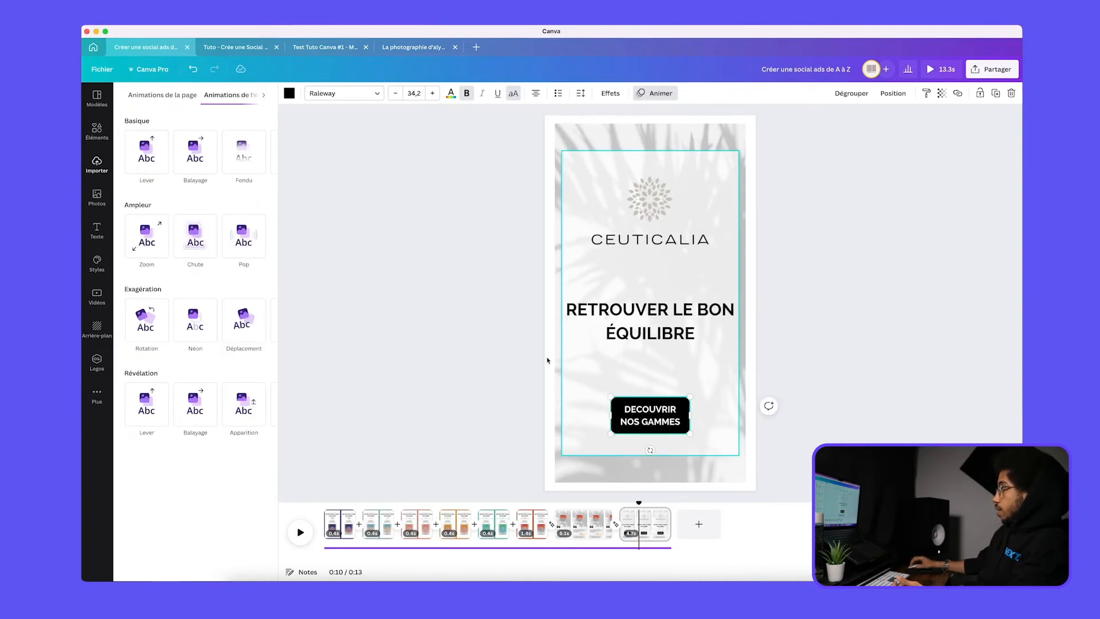
{"action": "left_click", "coordinate": [143, 155]}
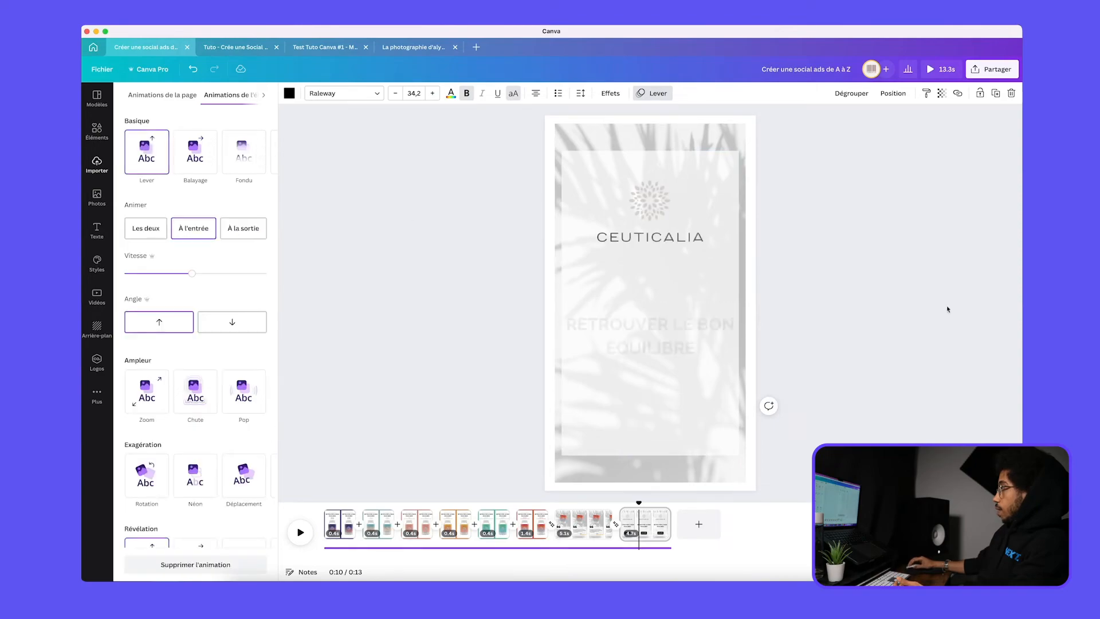
Change the closing page heading's animation to Ascension and preview the complete ad in full screen
{"action": "left_click", "coordinate": [651, 318]}
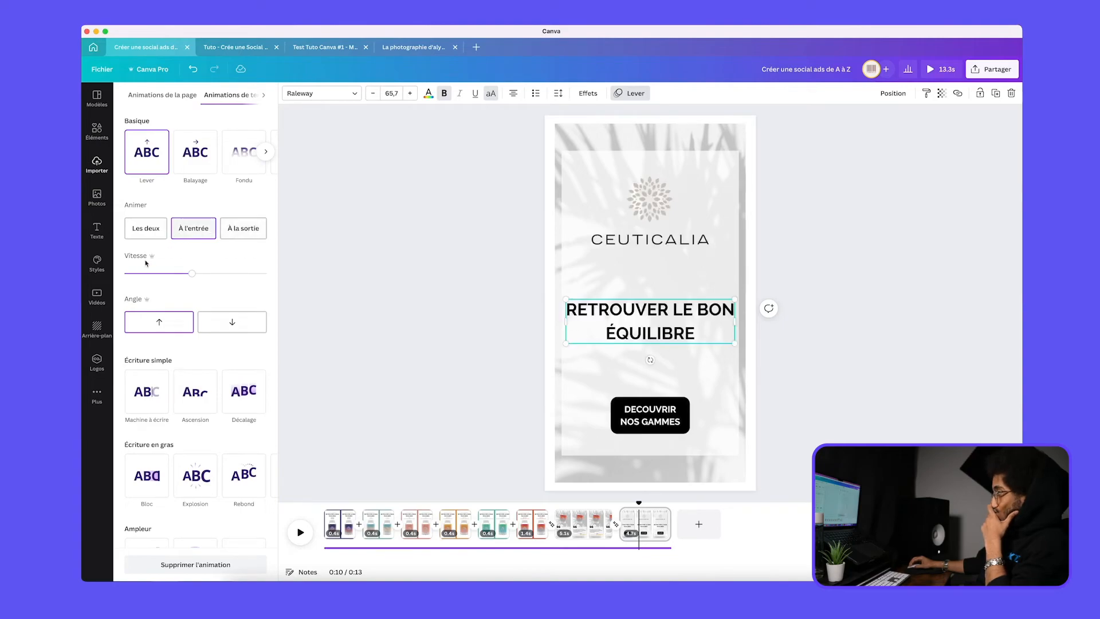
{"action": "left_click", "coordinate": [201, 398]}
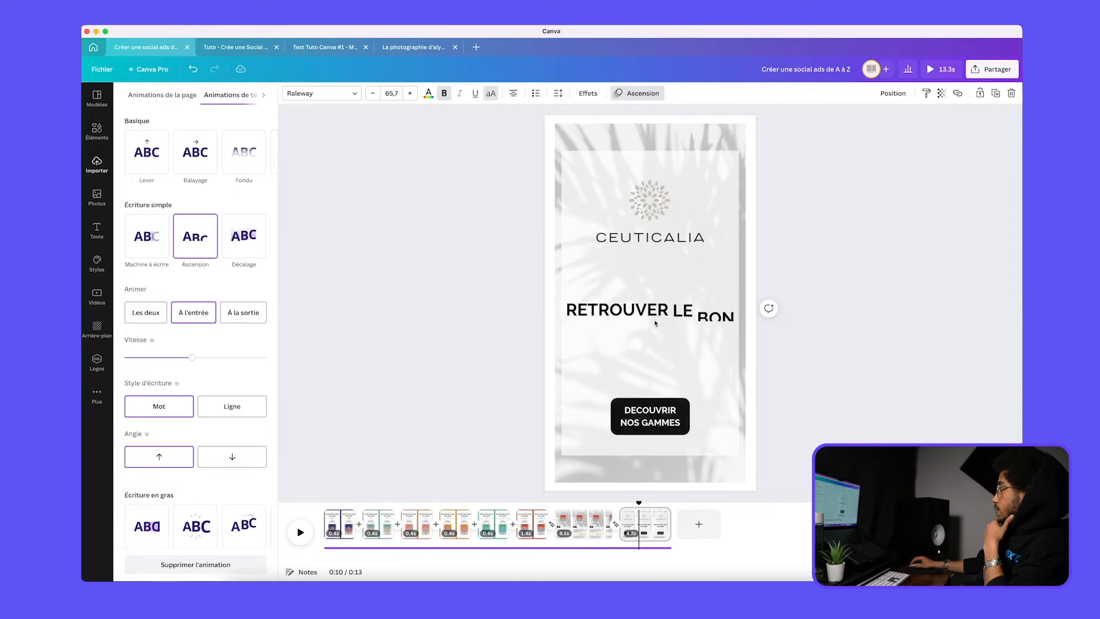
{"action": "left_click", "coordinate": [894, 316]}
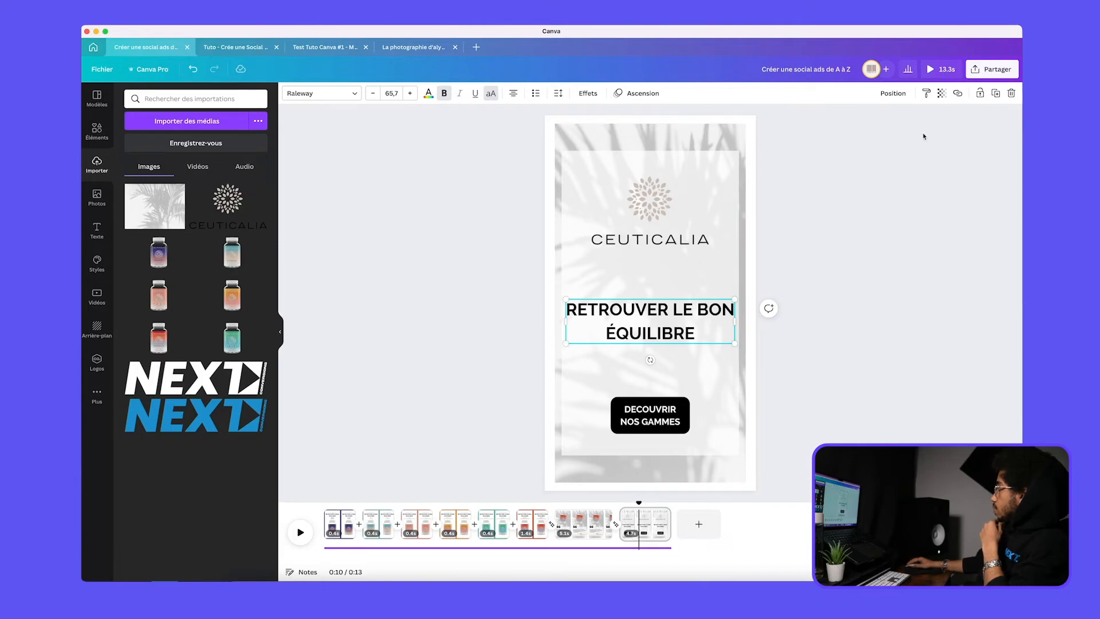
{"action": "left_click", "coordinate": [942, 69]}
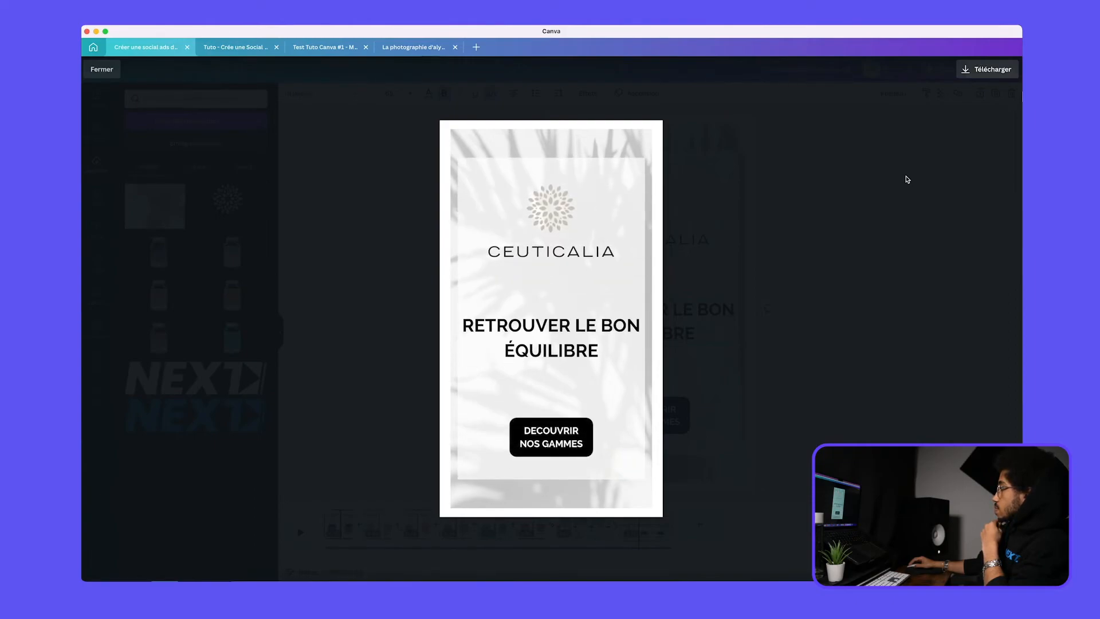
{"action": "left_click", "coordinate": [906, 177]}
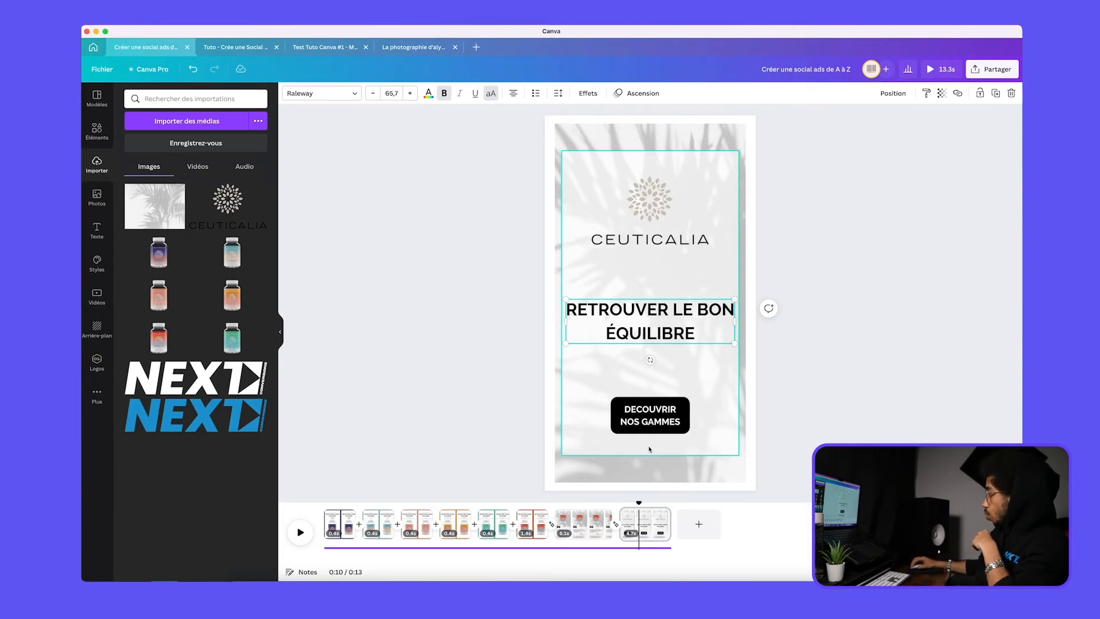
Shorten the review page to 4.1 s and preview the sequence starting from the red-framed product page
{"action": "left_click", "coordinate": [605, 529]}
{"action": "left_click_drag", "start_coordinate": [605, 528], "coordinate": [600, 529]}
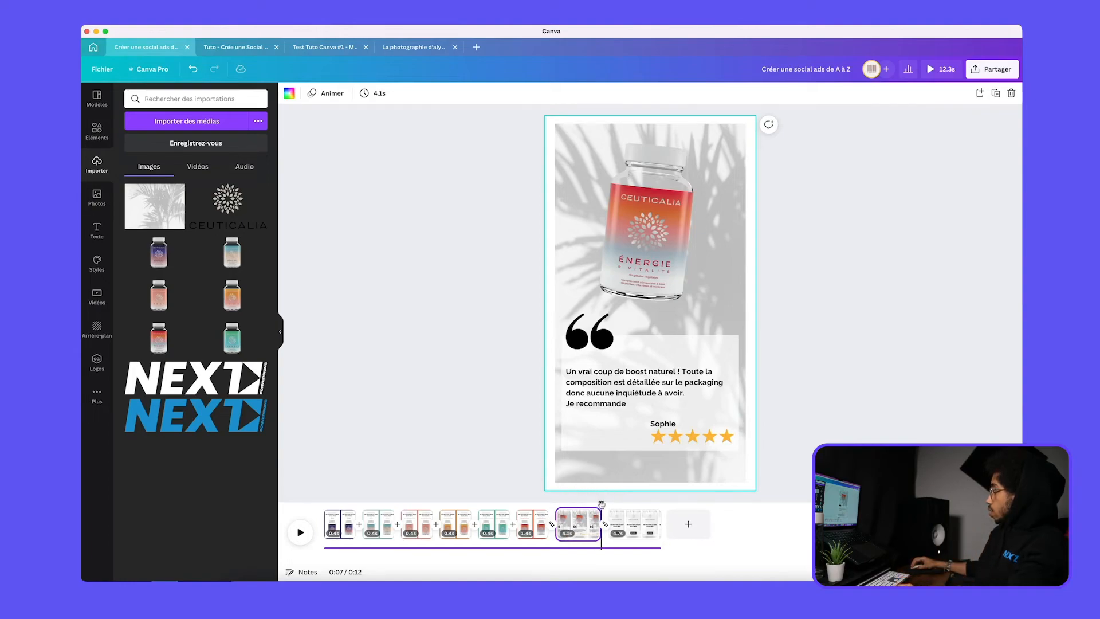
{"action": "left_click", "coordinate": [532, 524]}
{"action": "left_click", "coordinate": [293, 533]}
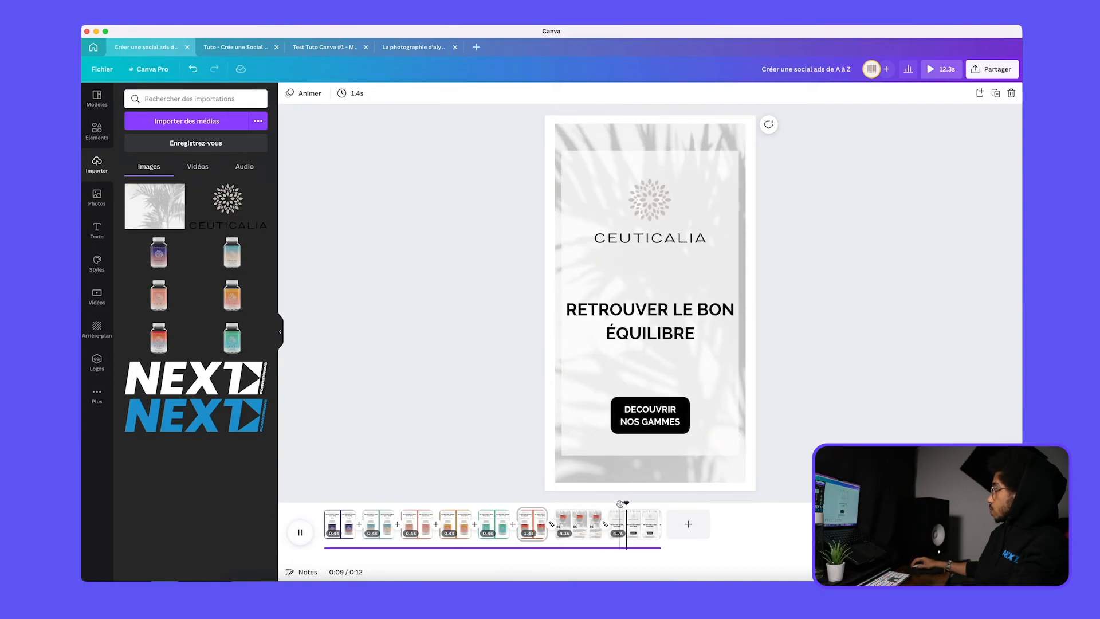
Limit the review text's Machine à écrire animation to the entrance (À l'entrée) and slightly reduce its speed
{"action": "left_click_drag", "start_coordinate": [630, 504], "coordinate": [583, 505]}
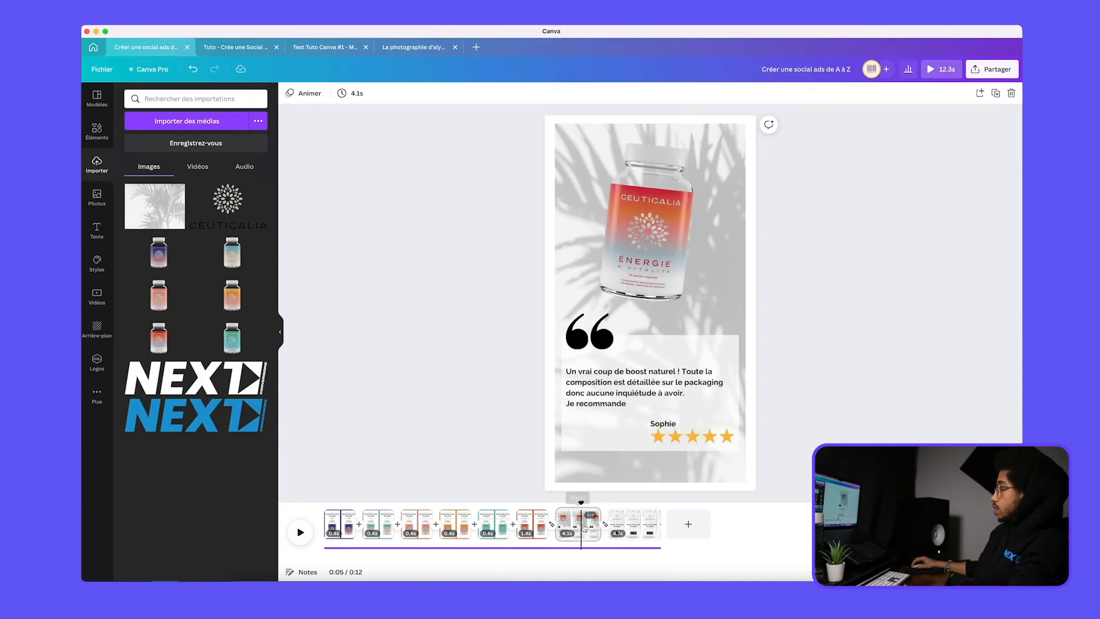
{"action": "left_click", "coordinate": [587, 524]}
{"action": "left_click", "coordinate": [640, 384]}
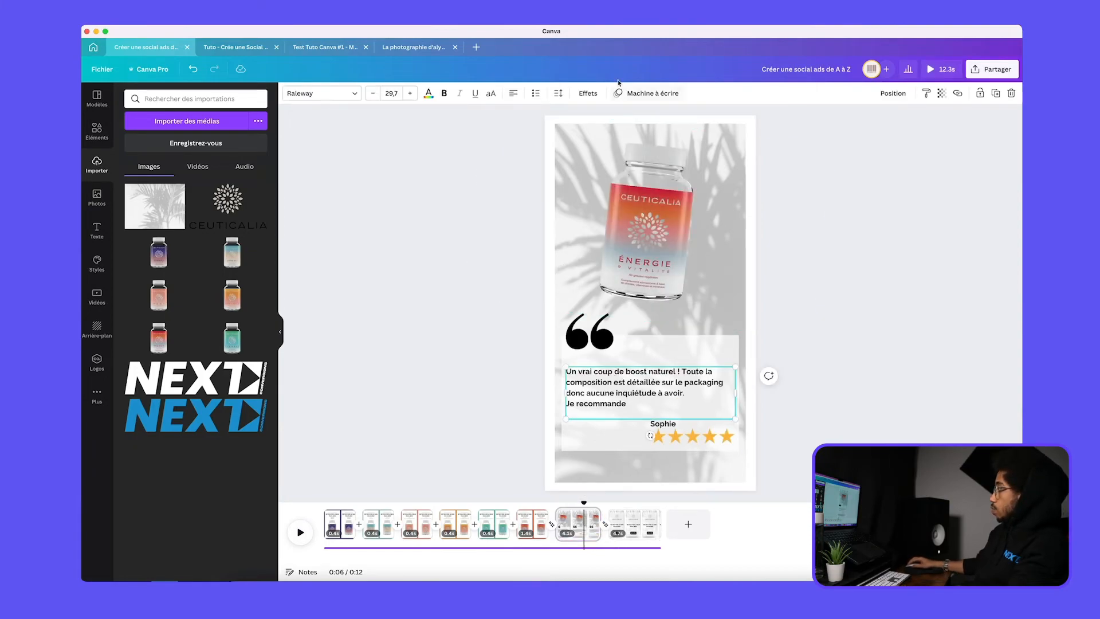
{"action": "left_click", "coordinate": [643, 94]}
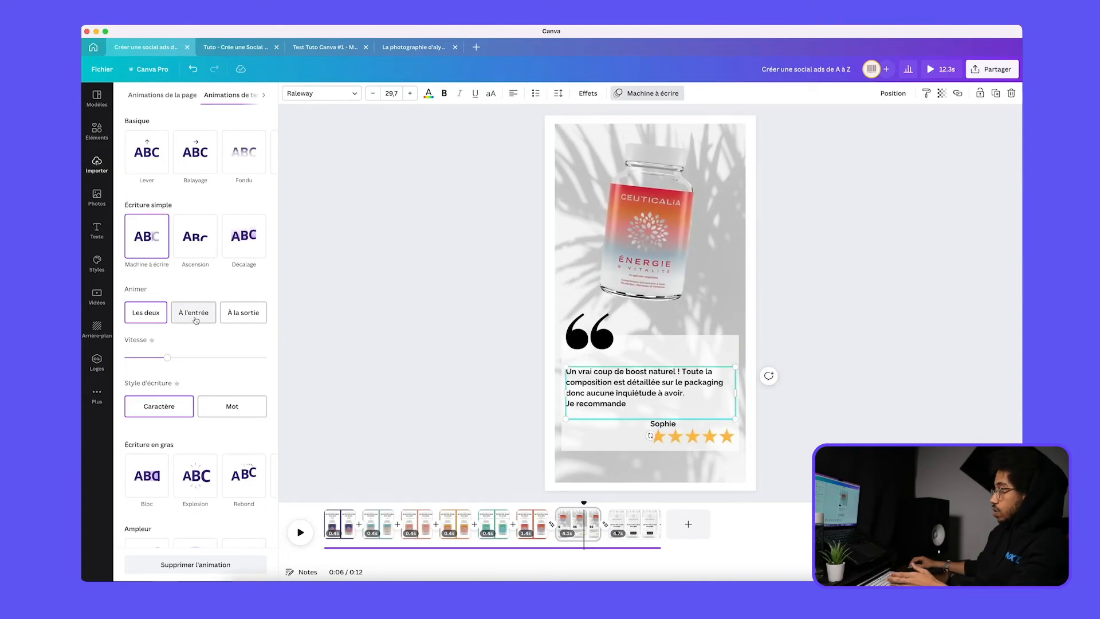
{"action": "left_click", "coordinate": [195, 319]}
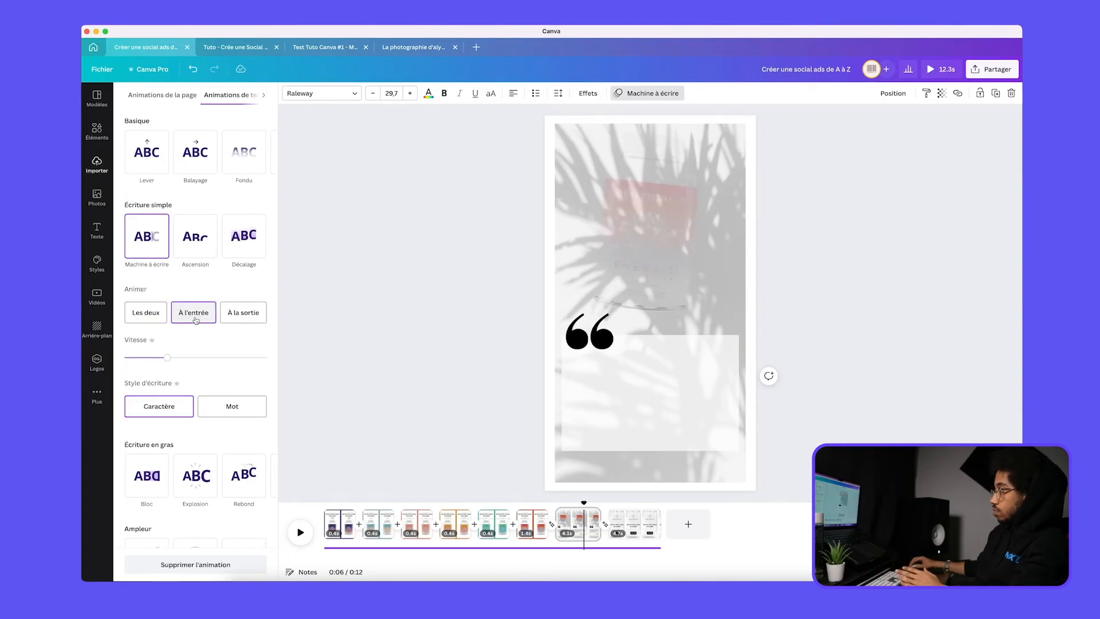
{"action": "left_click", "coordinate": [160, 358]}
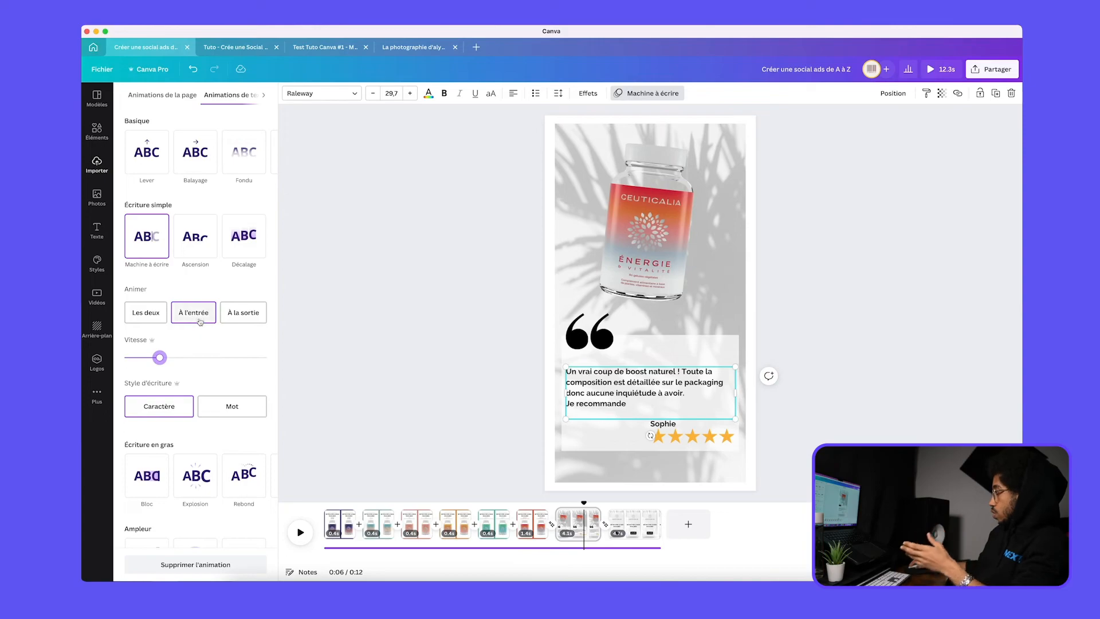
{"action": "left_click", "coordinate": [536, 523]}
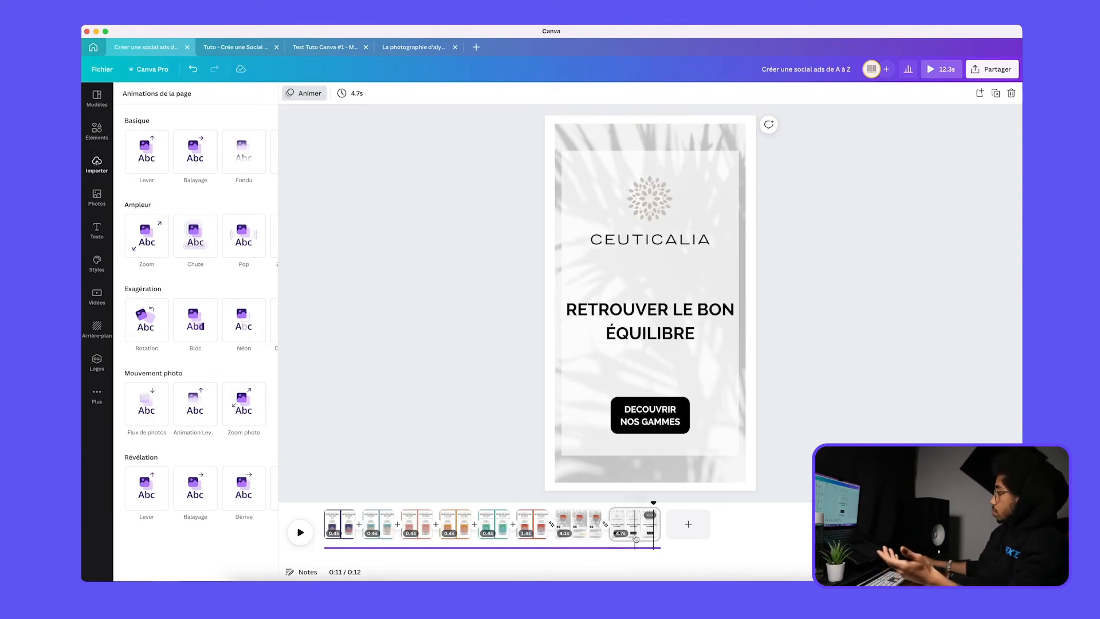
Give the audio track a 0.5 s opening fade and a 0.2 s closing fade
{"action": "left_click", "coordinate": [397, 547]}
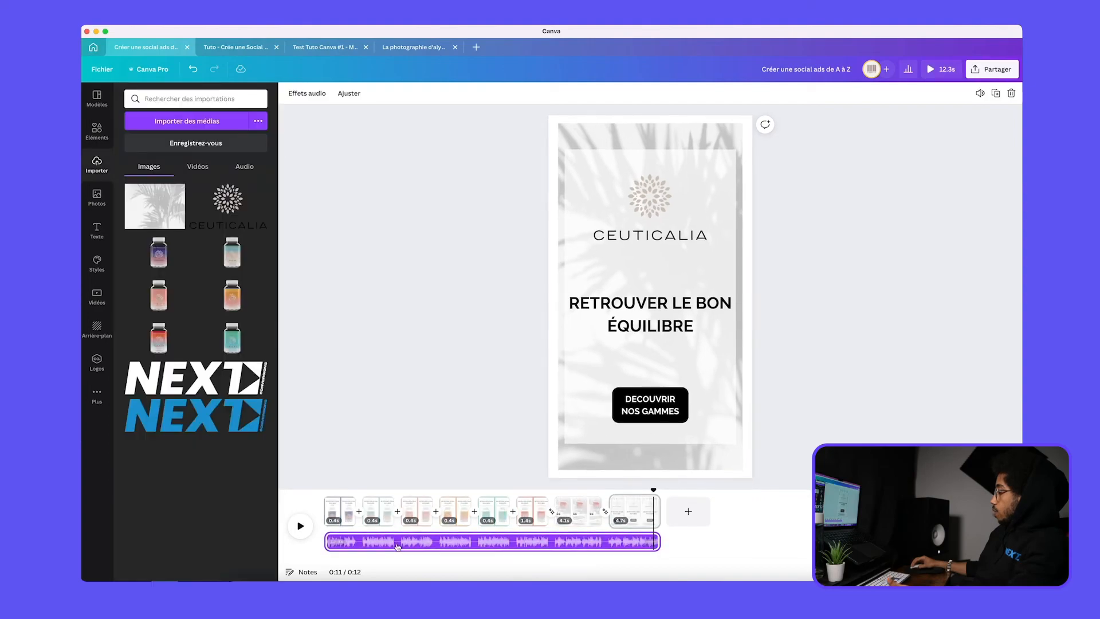
{"action": "left_click", "coordinate": [624, 543]}
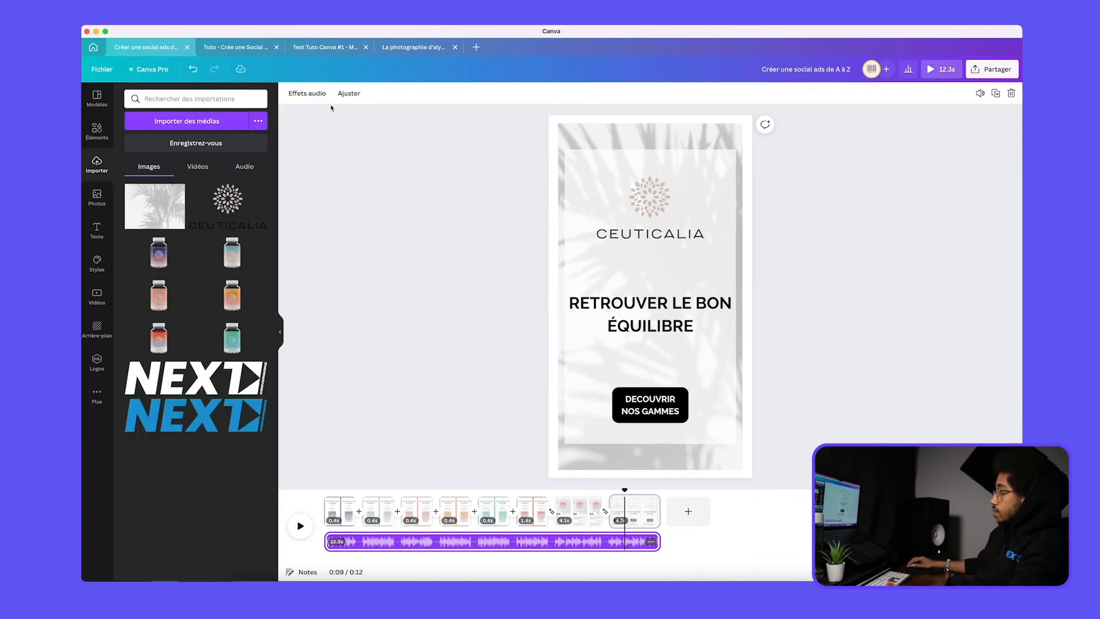
{"action": "left_click", "coordinate": [461, 544]}
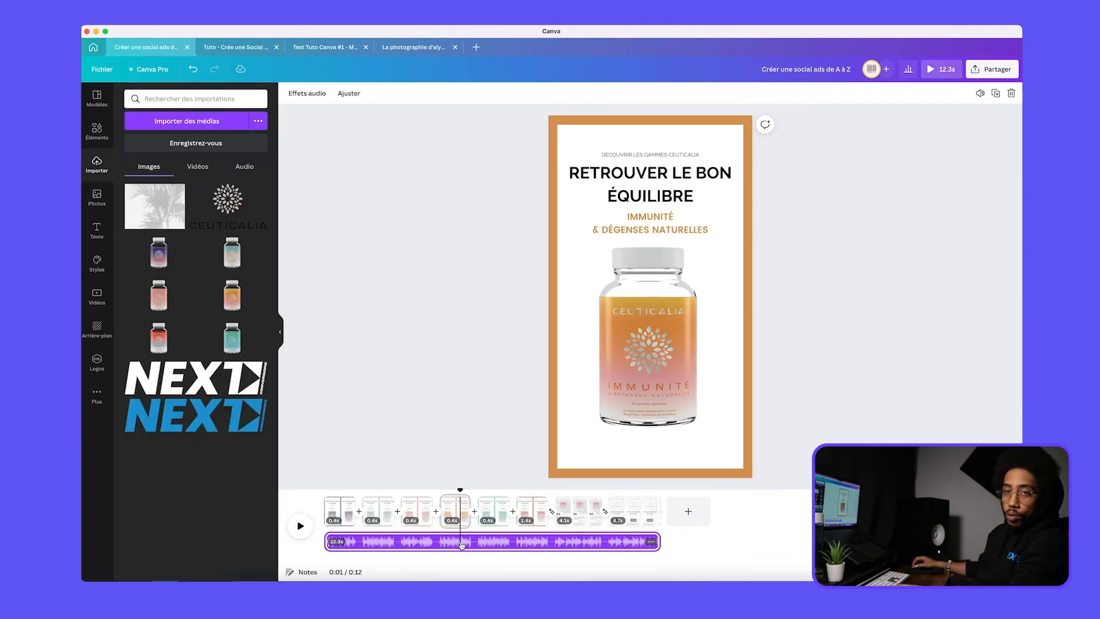
{"action": "left_click", "coordinate": [307, 93]}
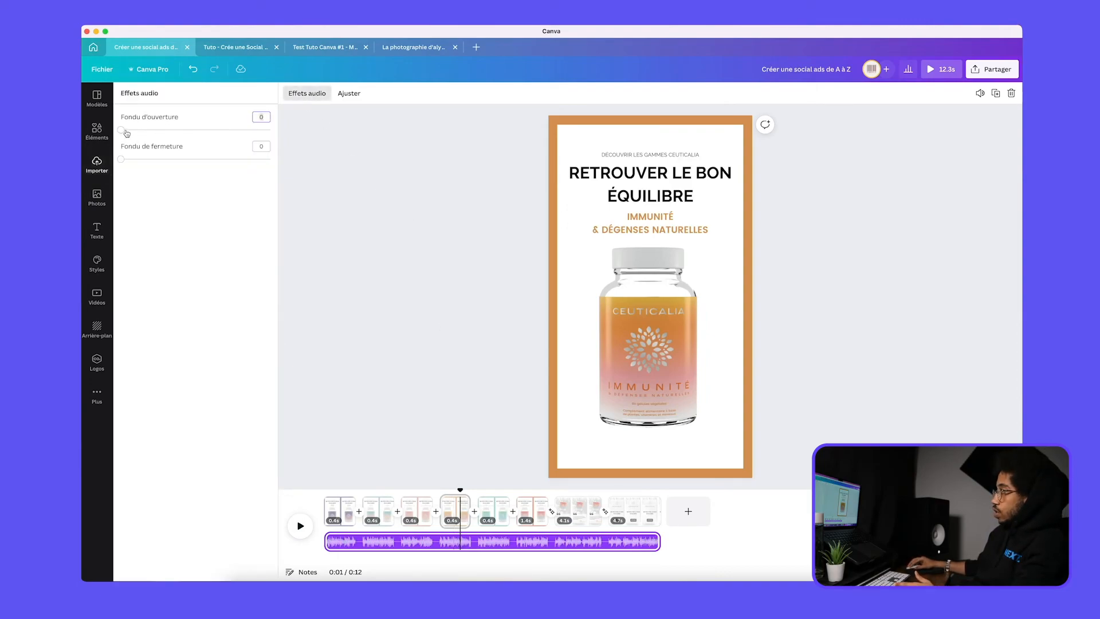
{"action": "mouse_move", "coordinate": [126, 131]}
{"action": "left_mouse_down"}
{"action": "mouse_move", "coordinate": [165, 132]}
{"action": "mouse_move", "coordinate": [139, 134]}
{"action": "left_mouse_up"}
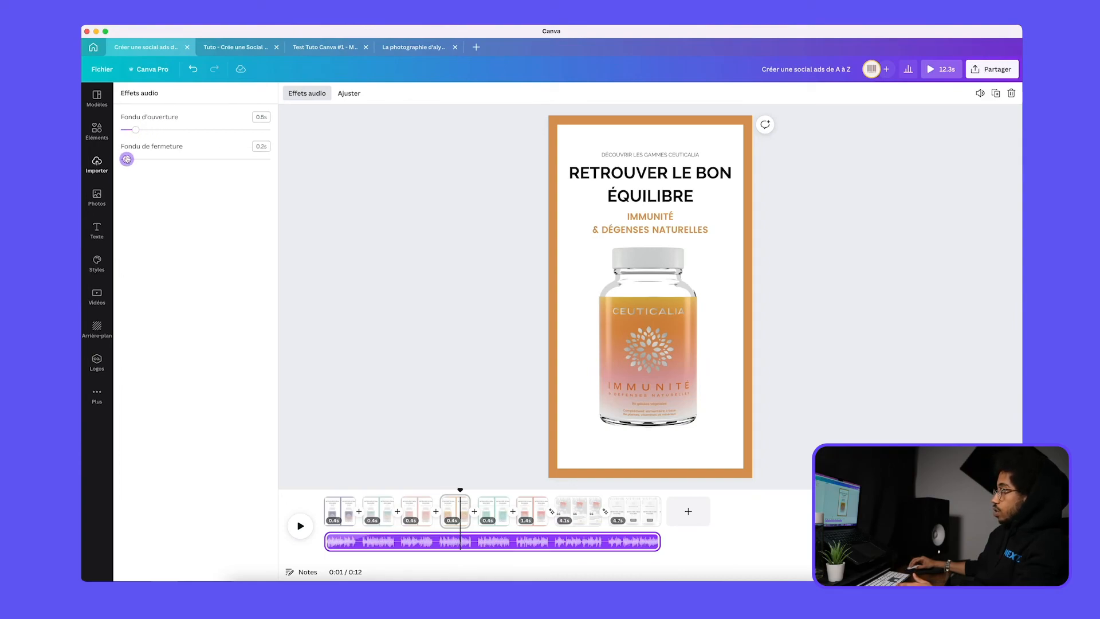
{"action": "left_click", "coordinate": [376, 221]}
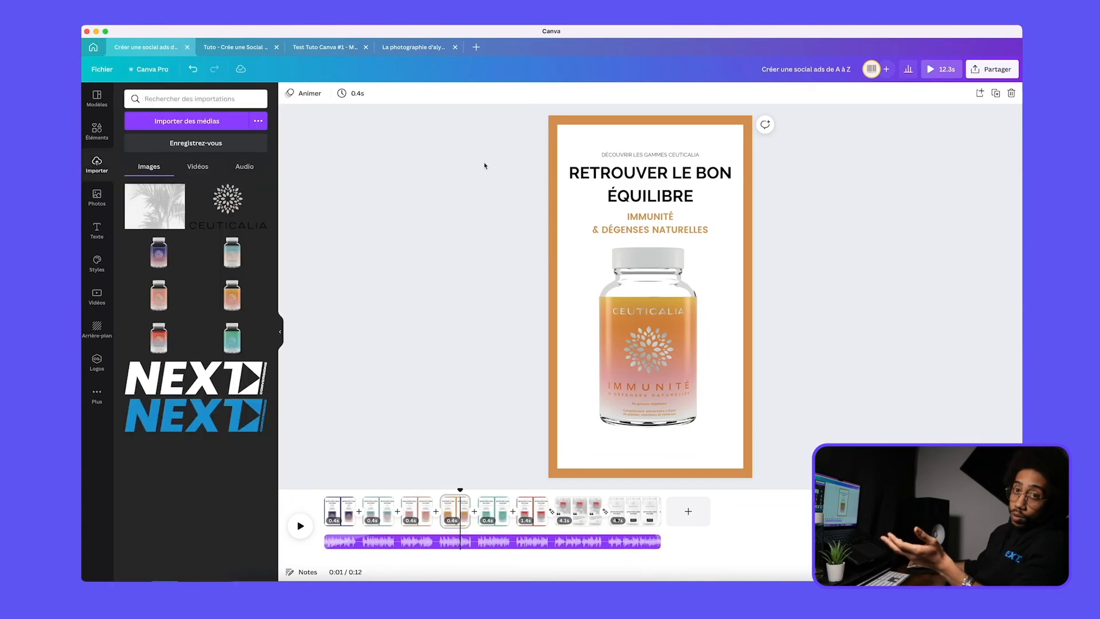
Play the finished ad from the beginning in the full-screen preview
{"action": "left_click", "coordinate": [942, 73]}
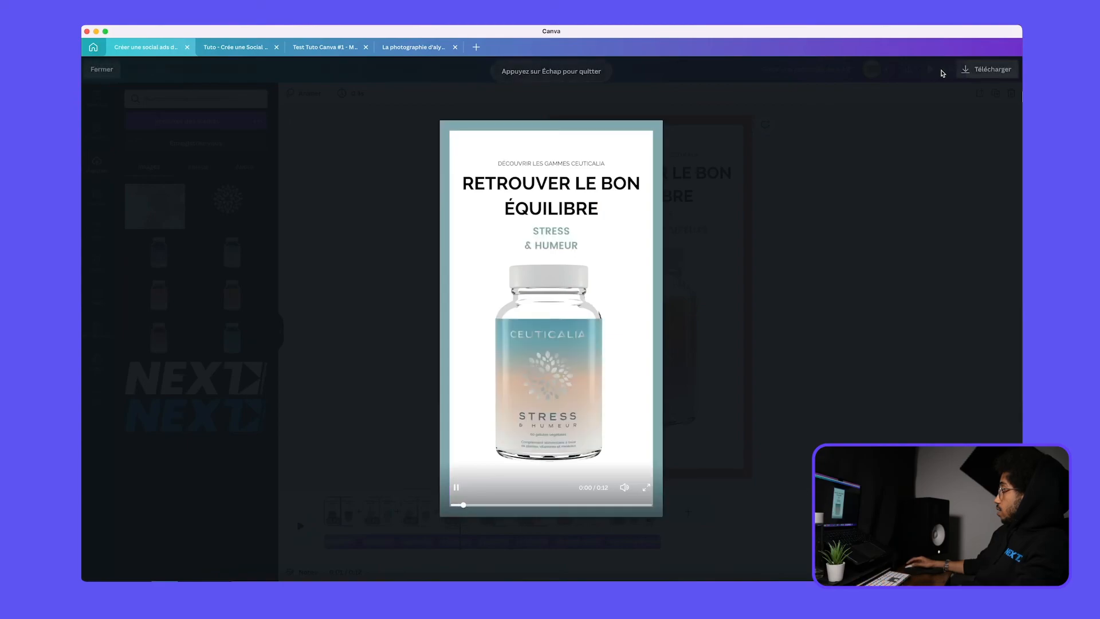